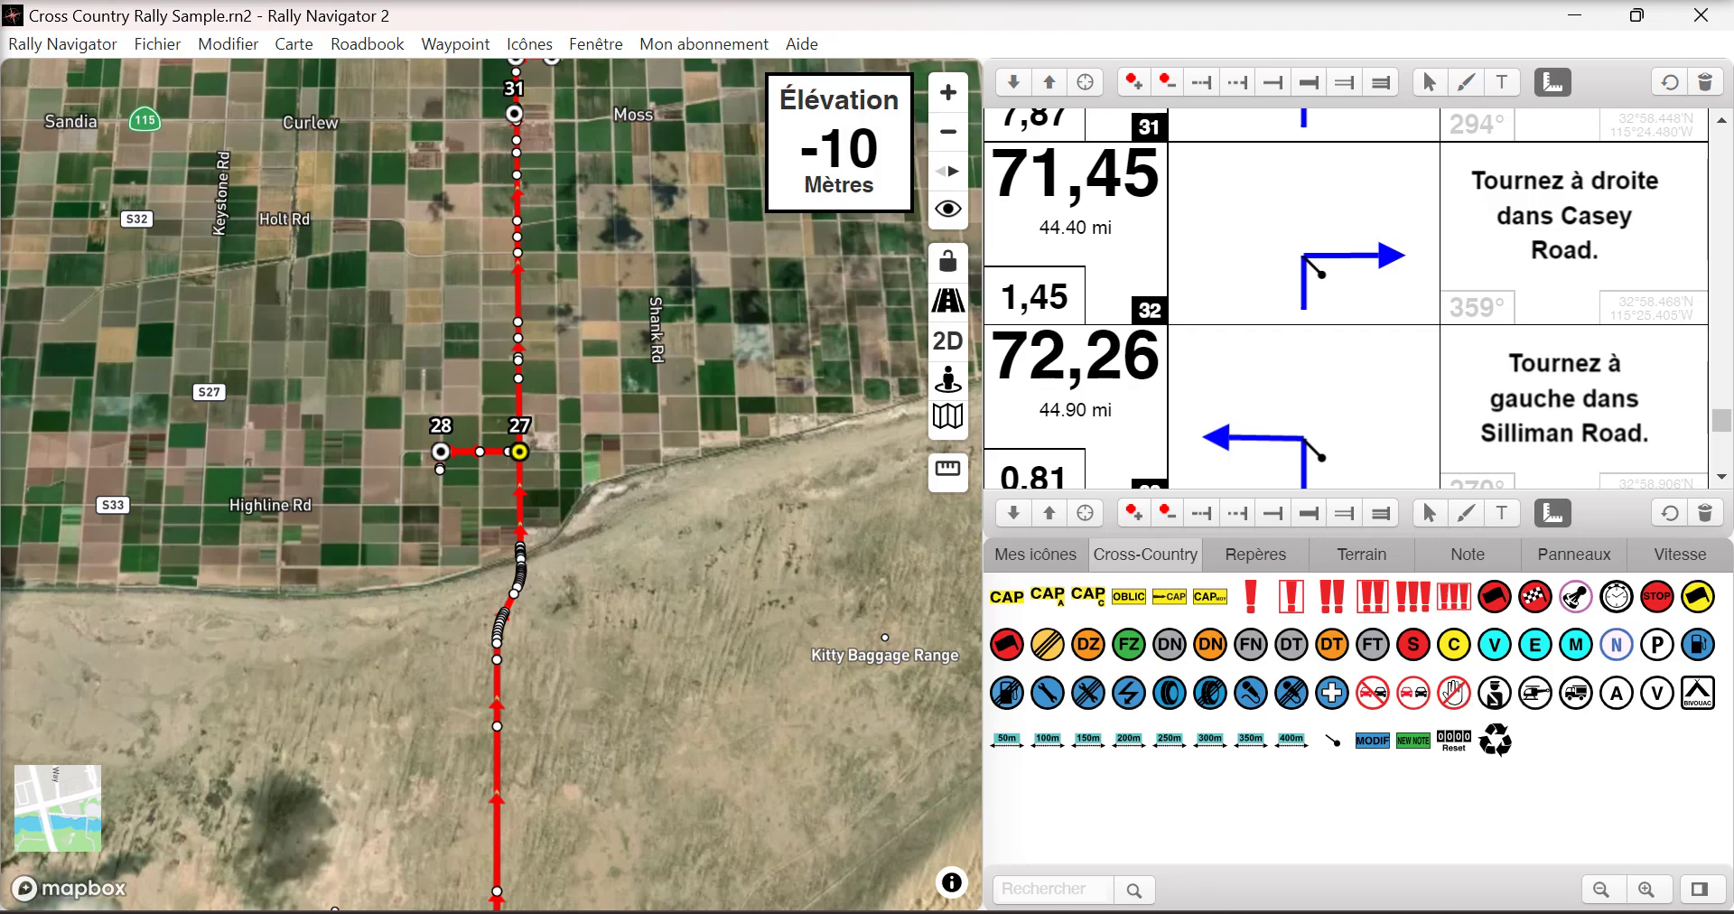
# Switch the interface language to English (US), then back to French.
pyautogui.click(50, 45)
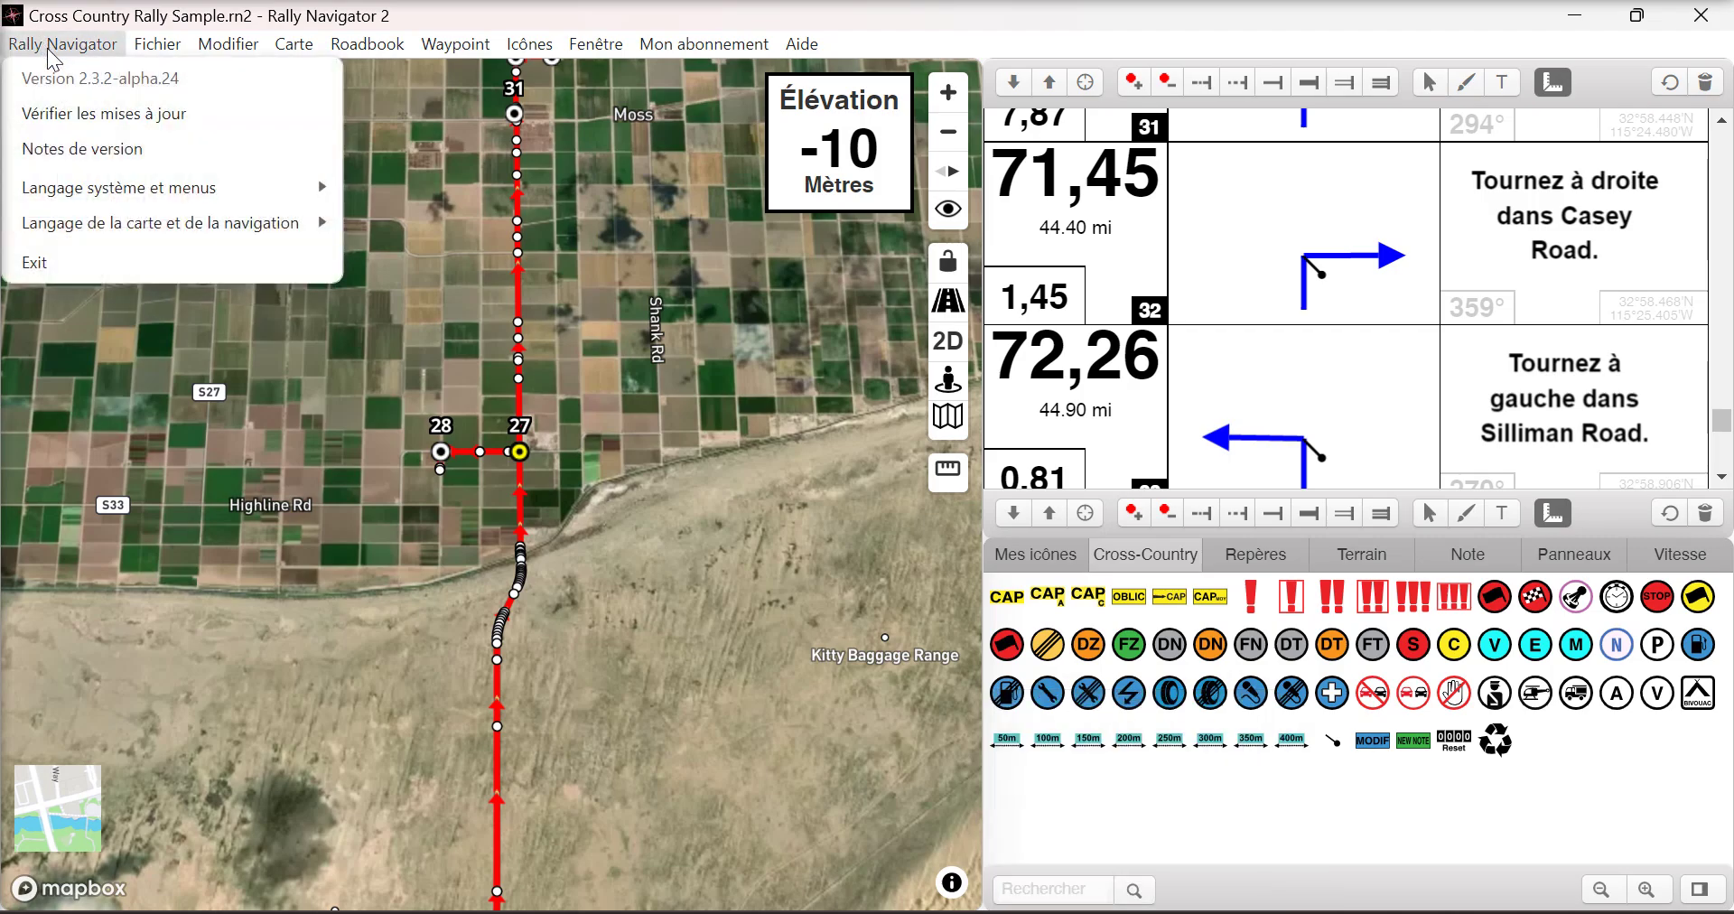
pyautogui.moveTo(115, 197)
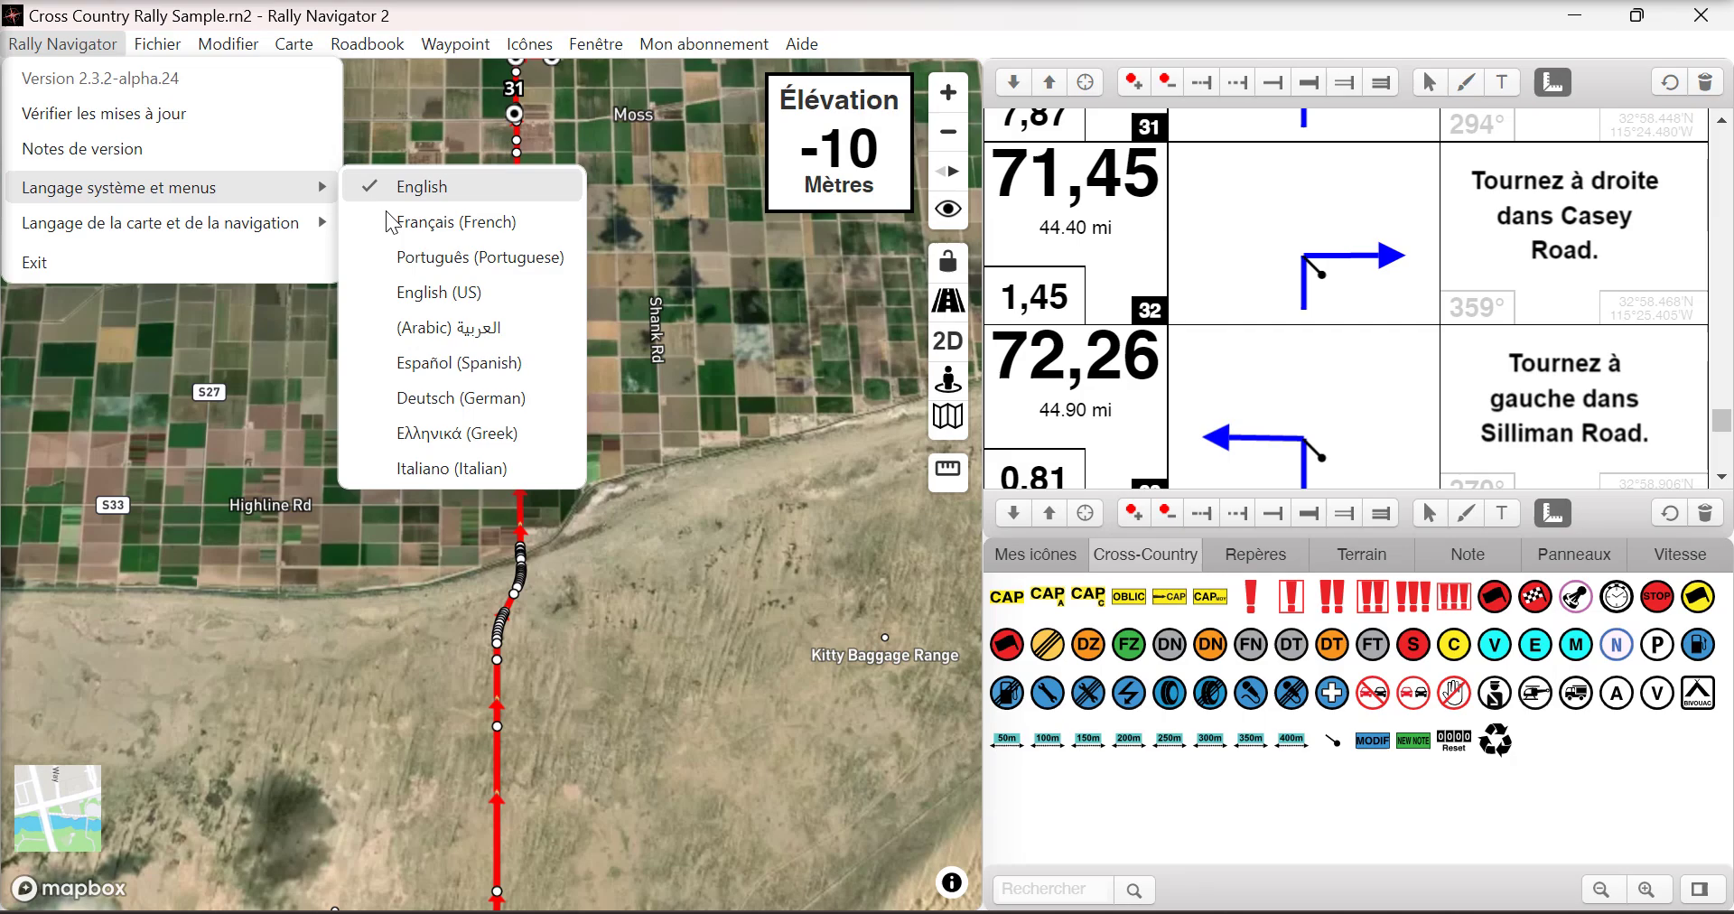
pyautogui.click(417, 292)
pyautogui.click(73, 45)
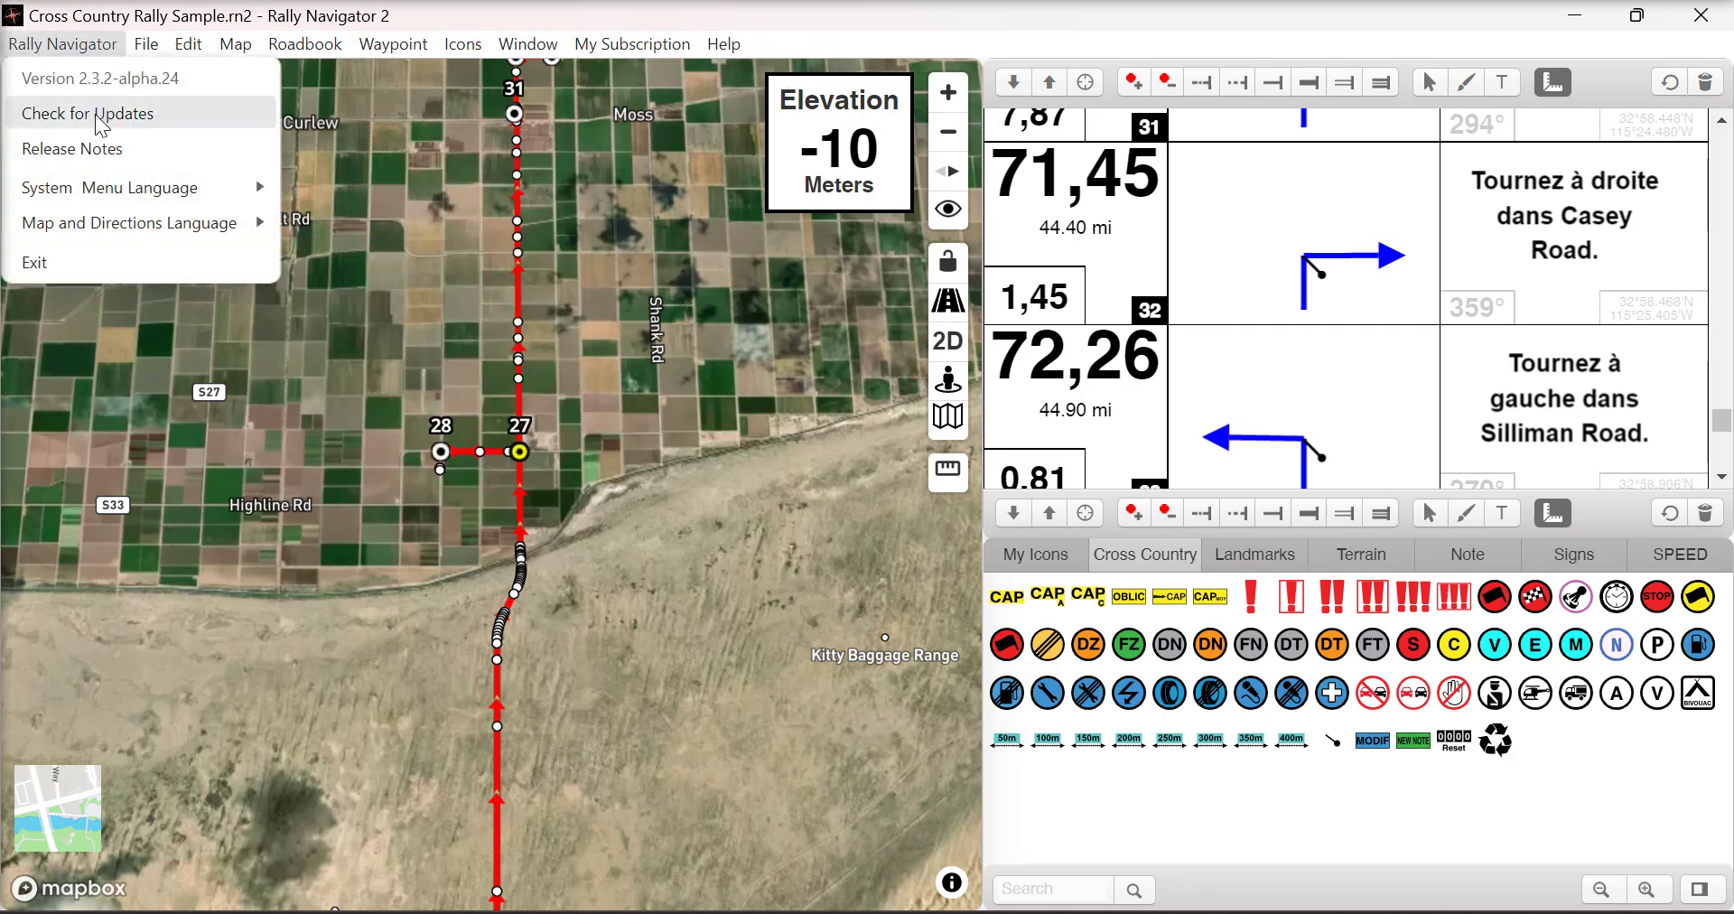
pyautogui.moveTo(110, 192)
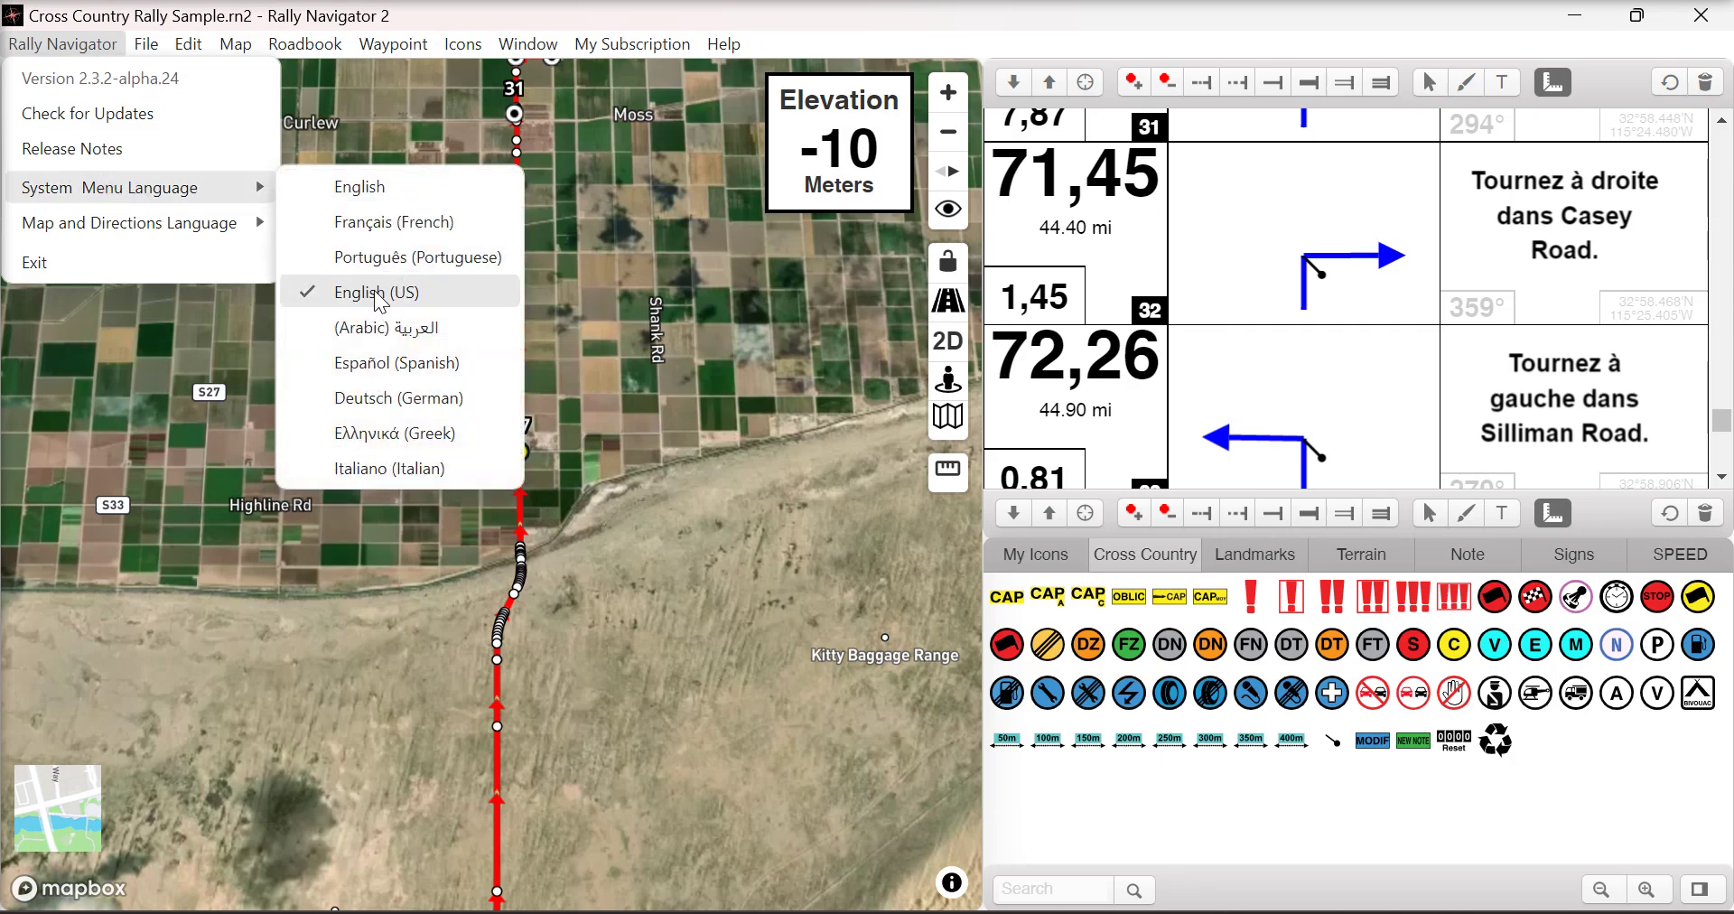
pyautogui.click(384, 224)
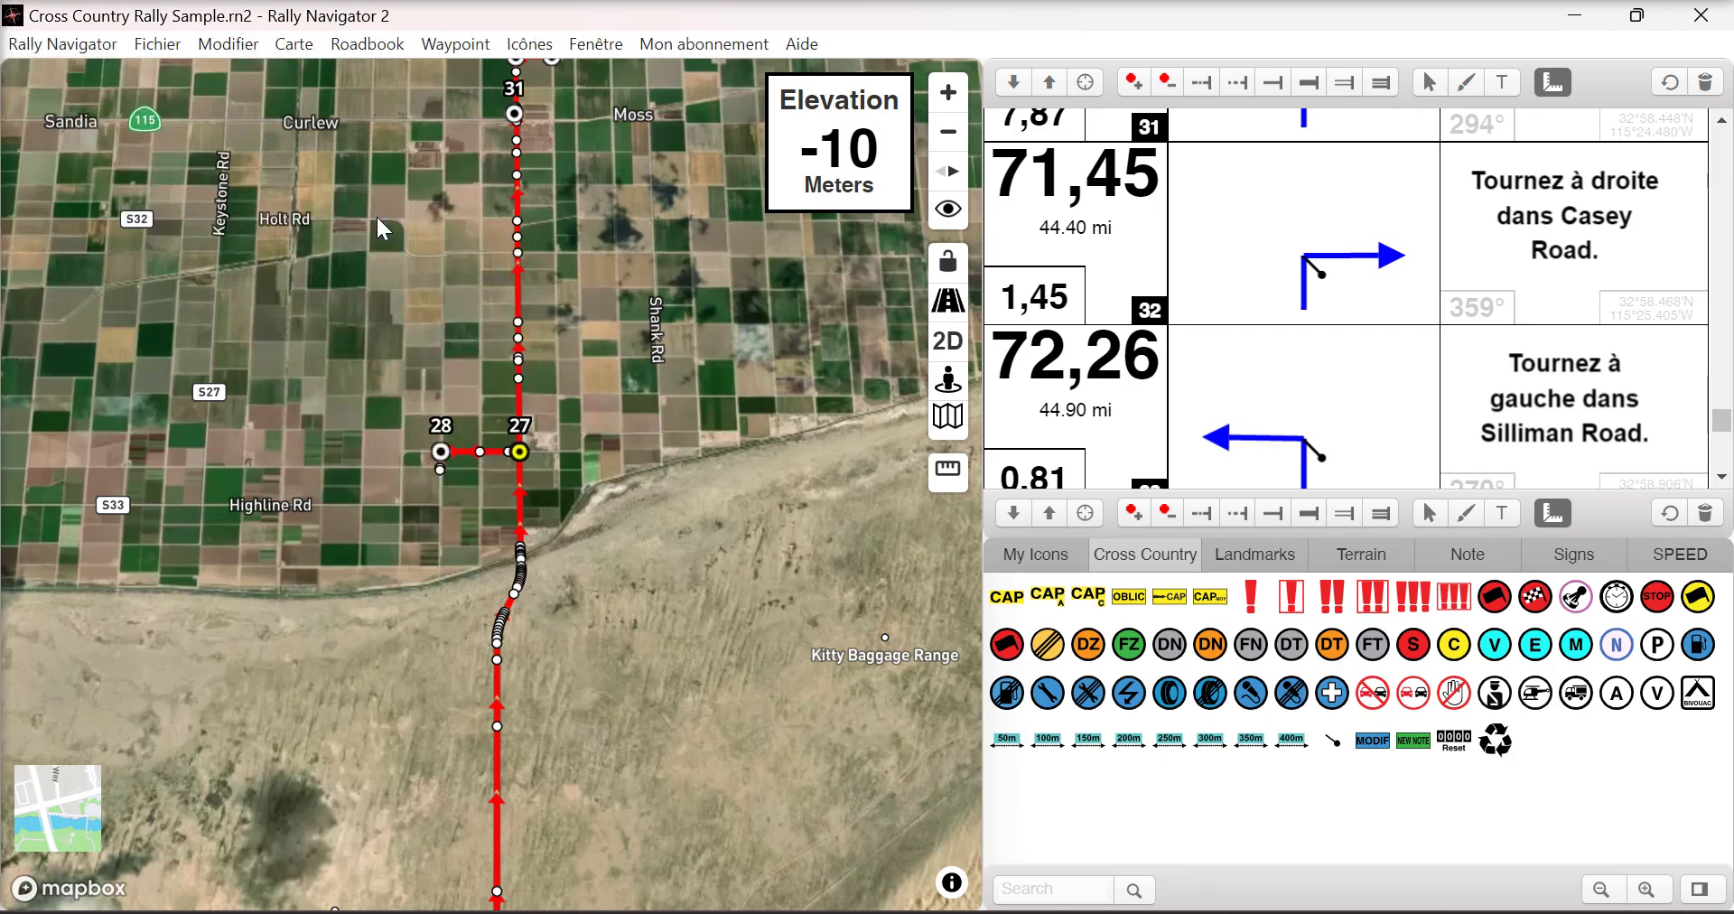
# Check the roadbook coordinate format and map directions language, leaving both unchanged.
pyautogui.click(380, 49)
pyautogui.moveTo(501, 246)
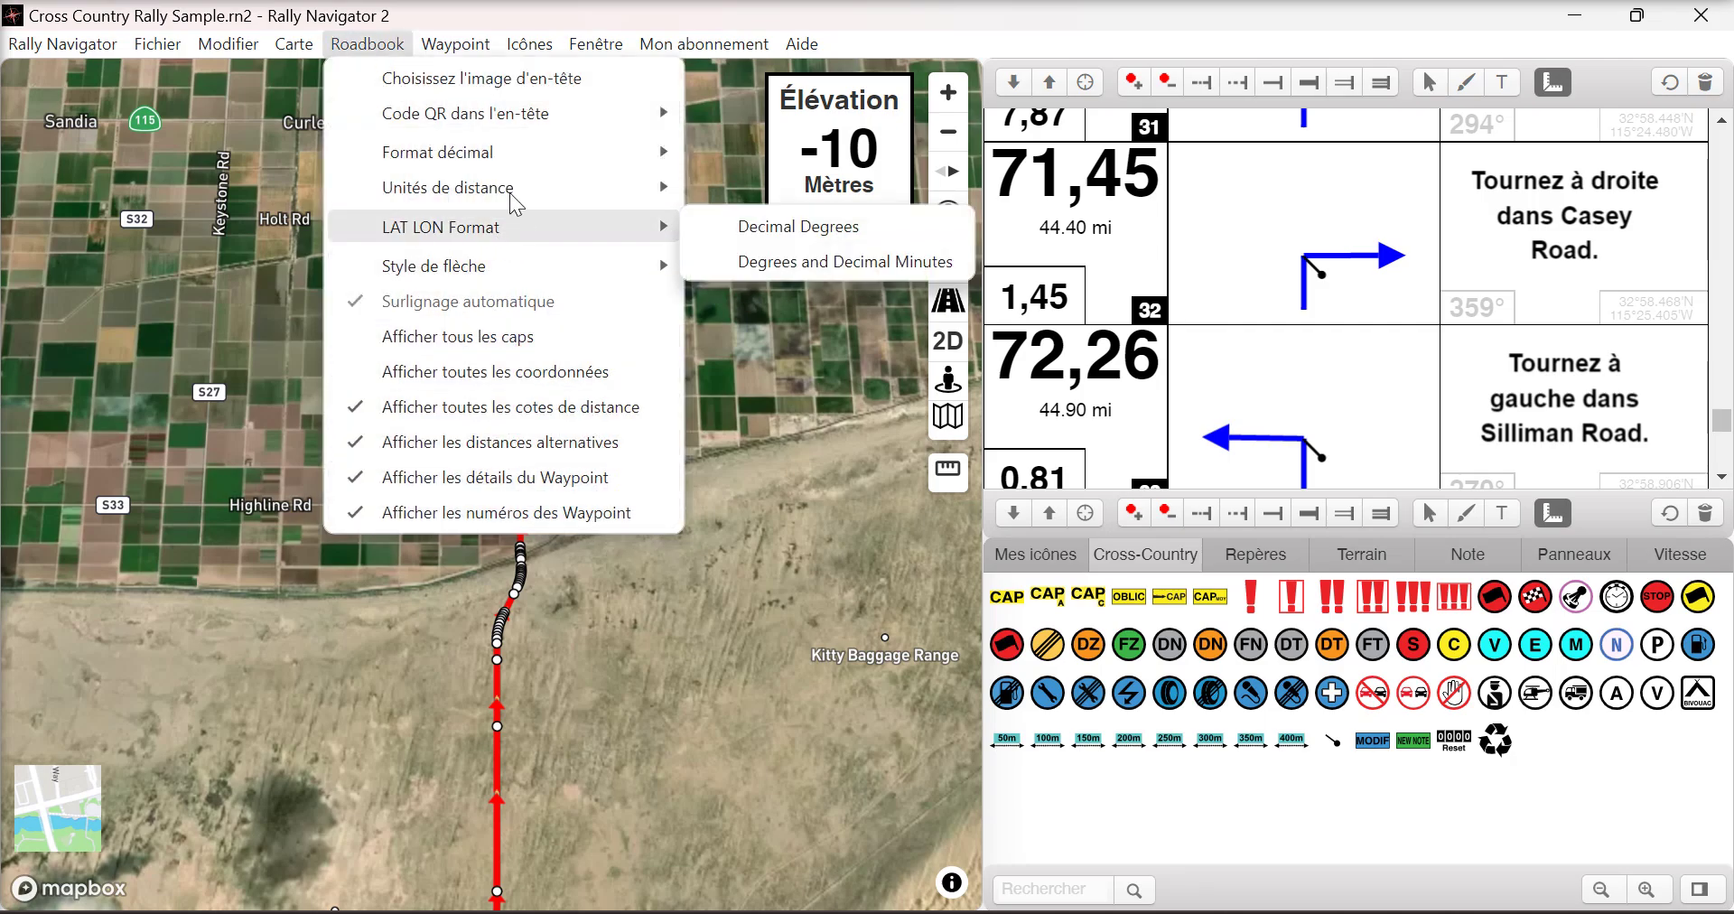
pyautogui.click(90, 56)
pyautogui.click(87, 52)
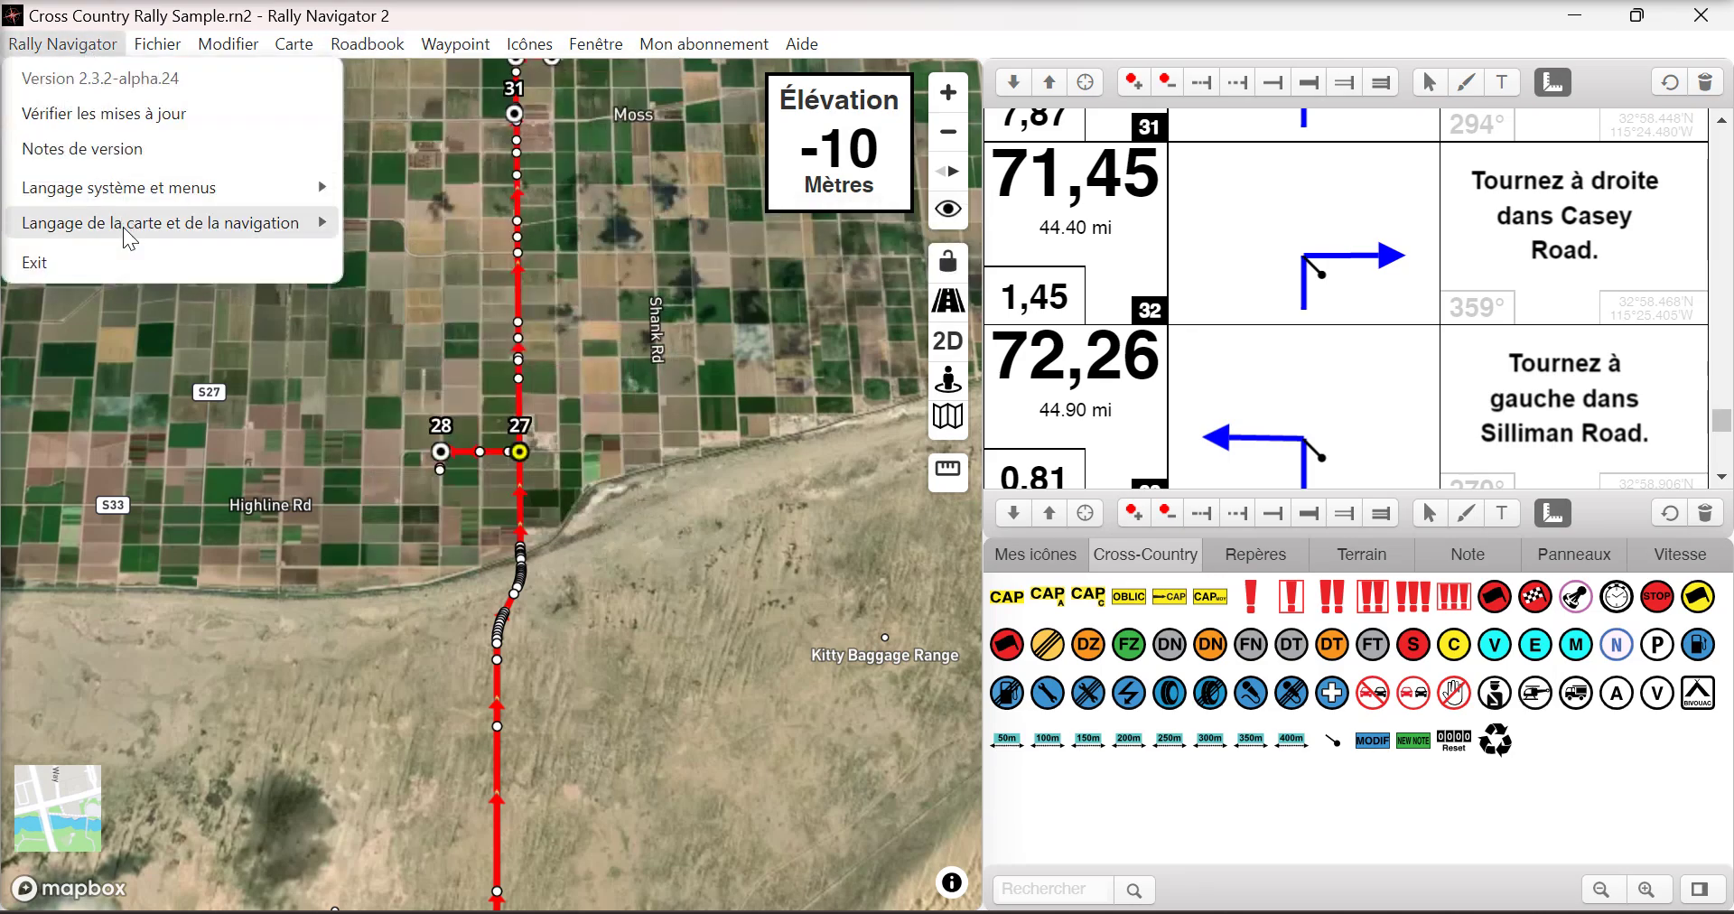
pyautogui.moveTo(131, 237)
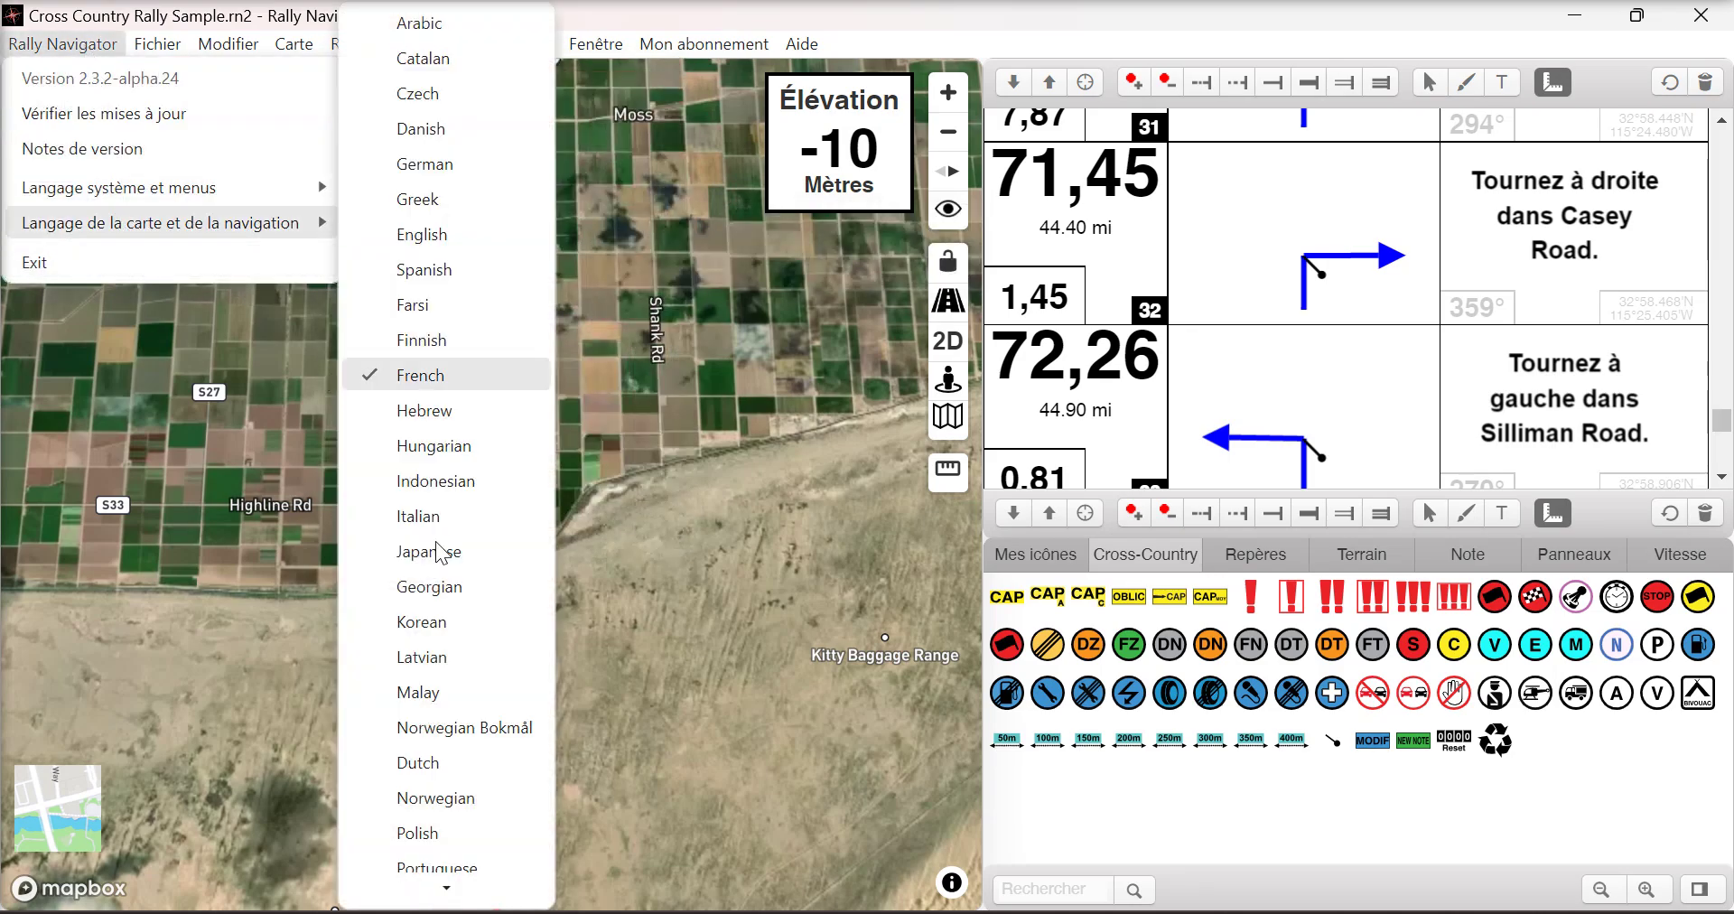
pyautogui.click(657, 456)
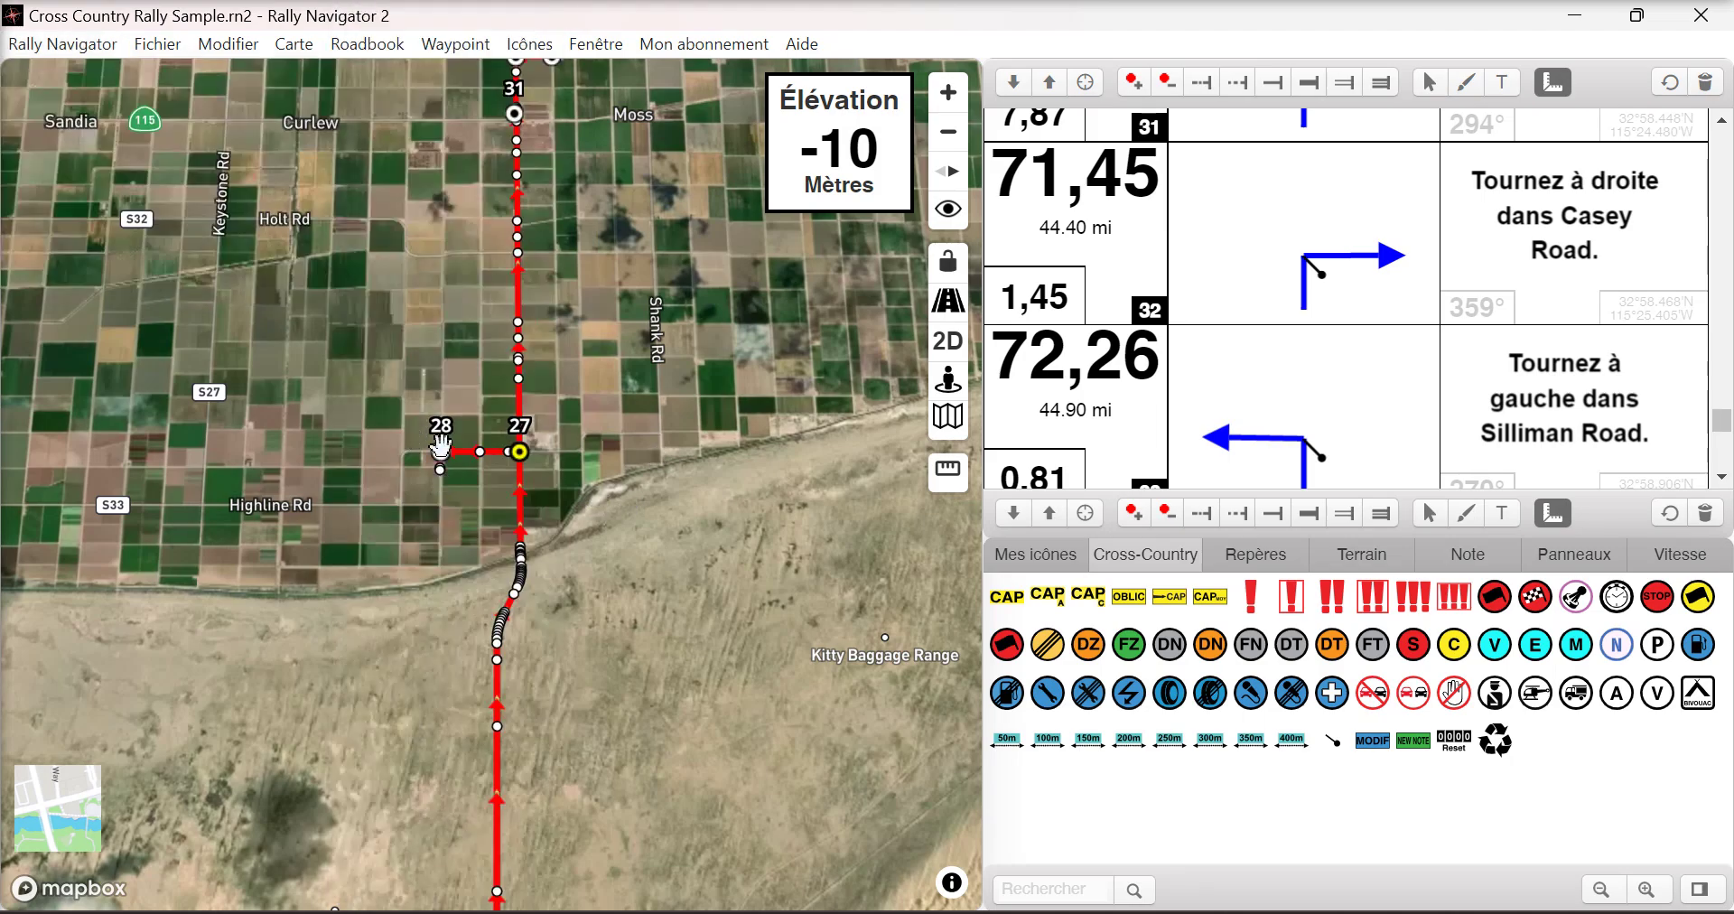
# Scroll through the roadbook, then switch to the Road Rally Sample project window.
pyautogui.scroll(3, 1667, 321)
pyautogui.scroll(3, 1667, 322)
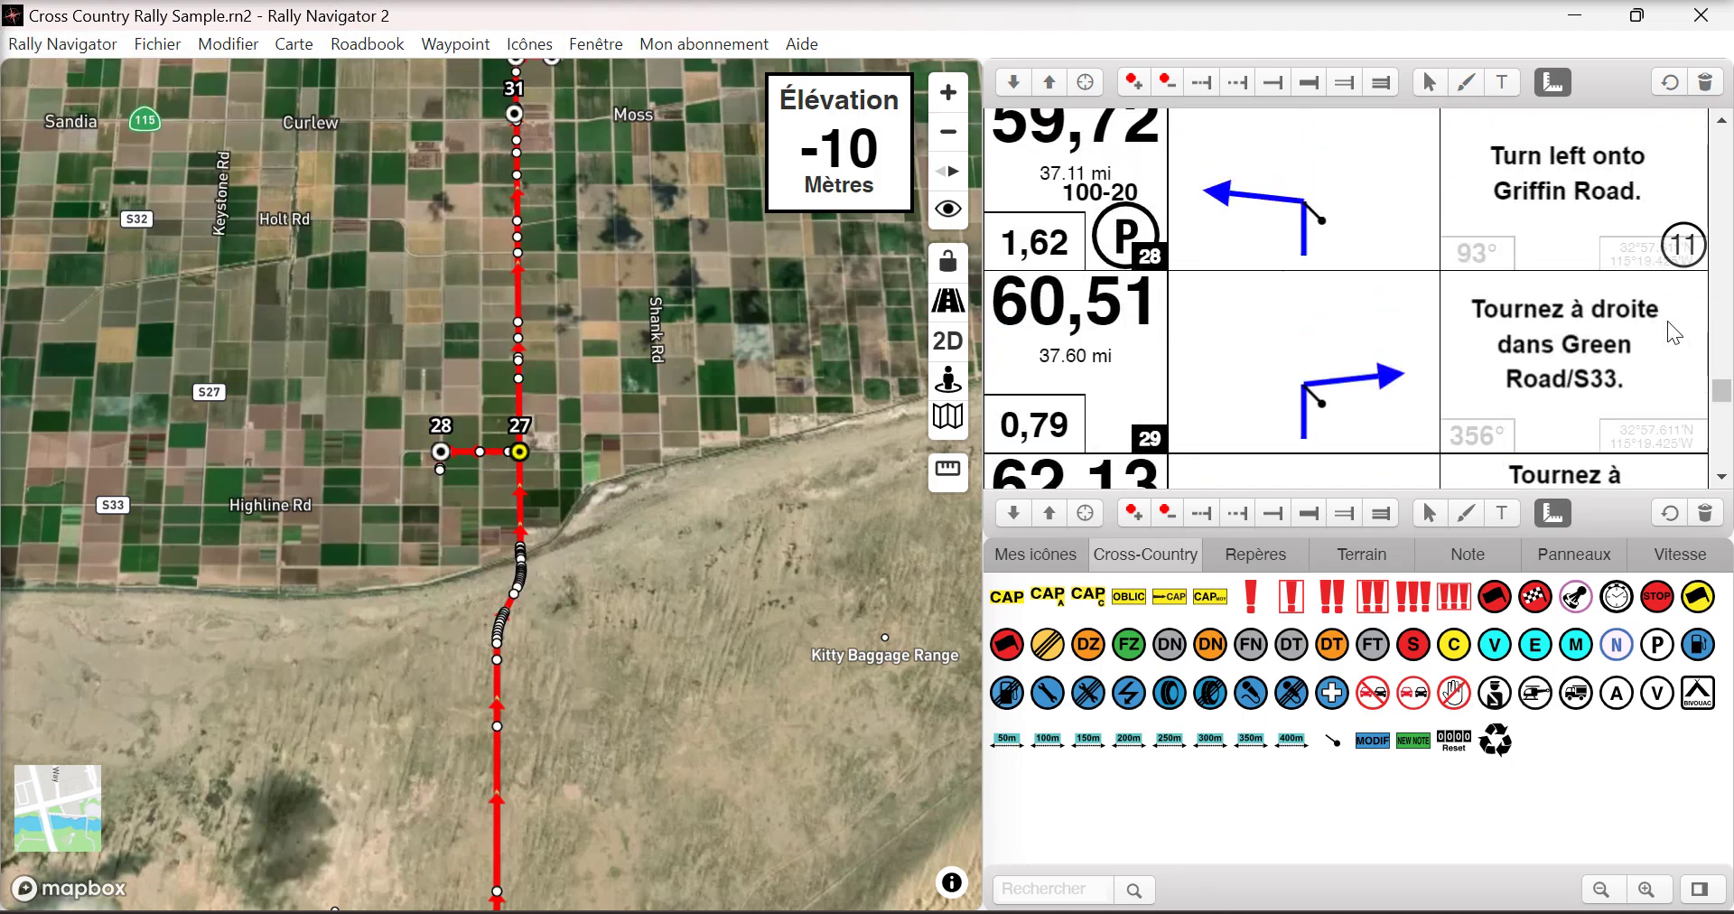
pyautogui.scroll(-5, 1634, 322)
pyautogui.scroll(-8, 1612, 312)
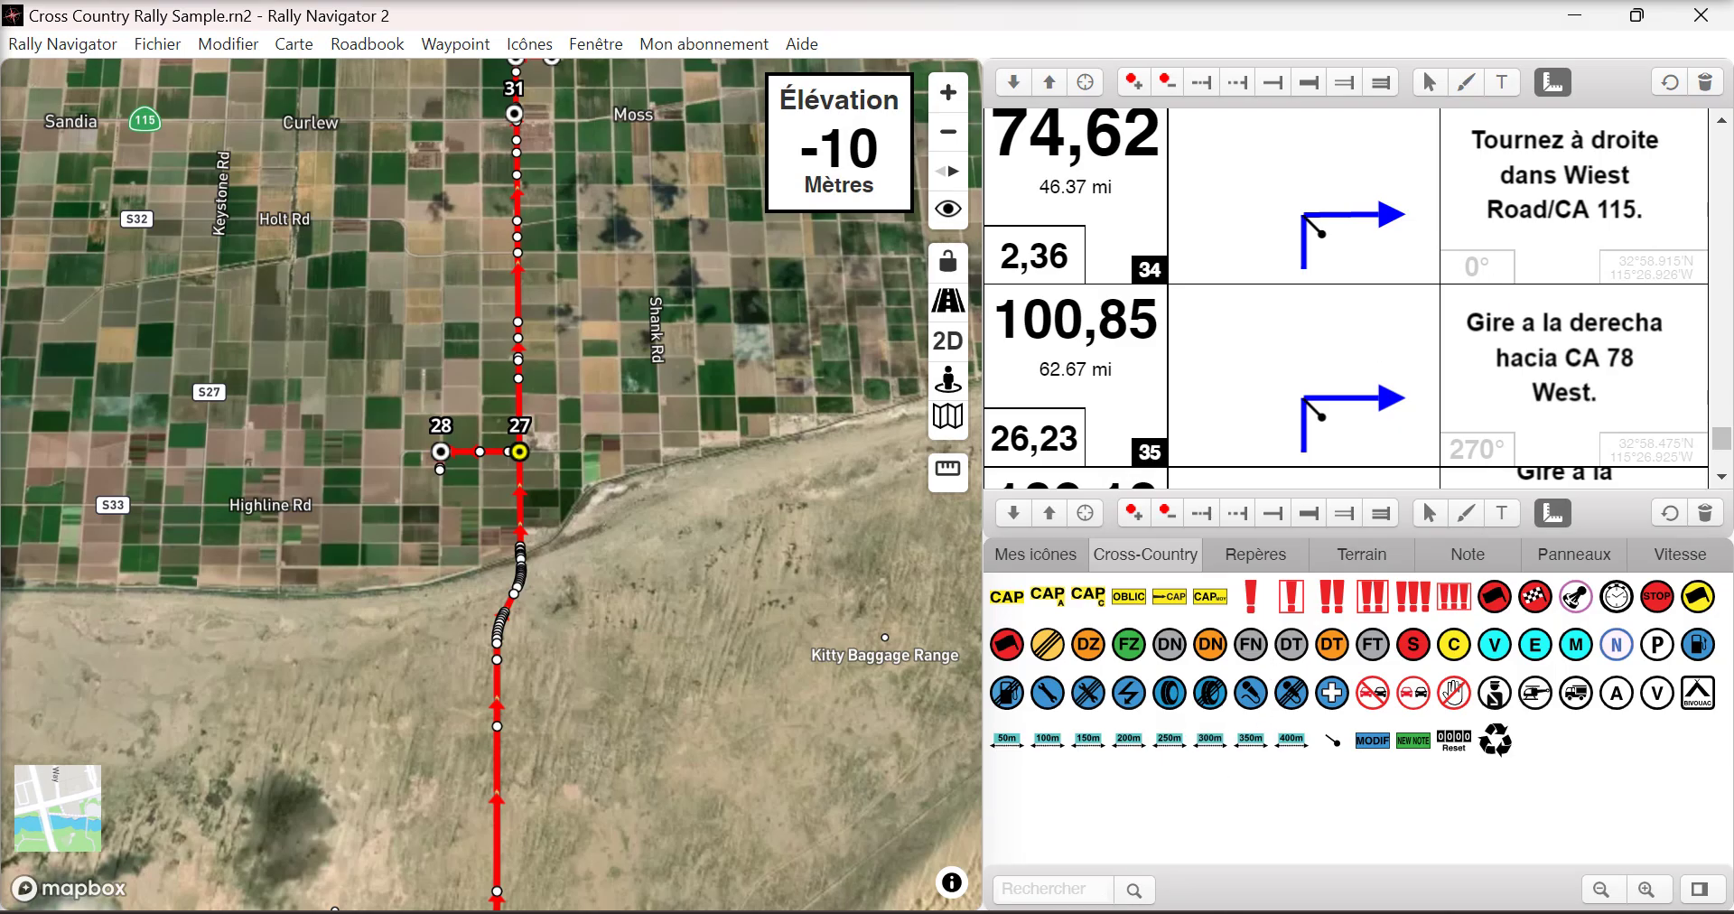
pyautogui.moveTo(1019, 911)
pyautogui.click(1021, 768)
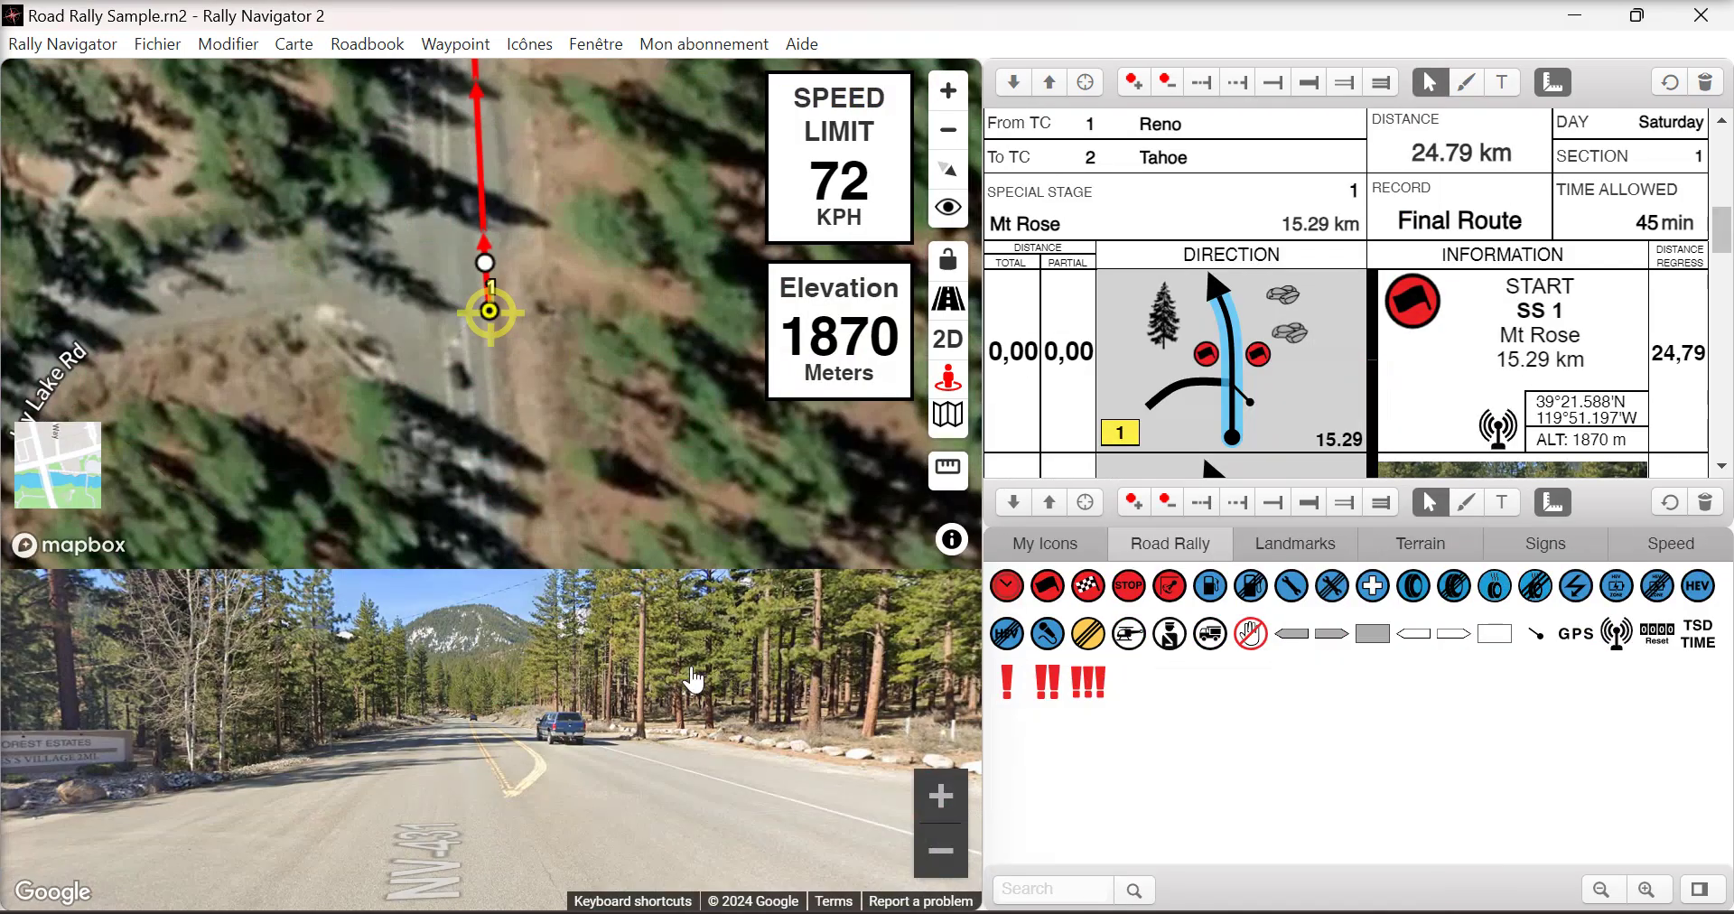
# Rotate Street View and the map along Mt Rose Hwy, hide the roadbook, return to Cross Country.
pyautogui.moveTo(758, 743); pyautogui.dragTo(650, 720)
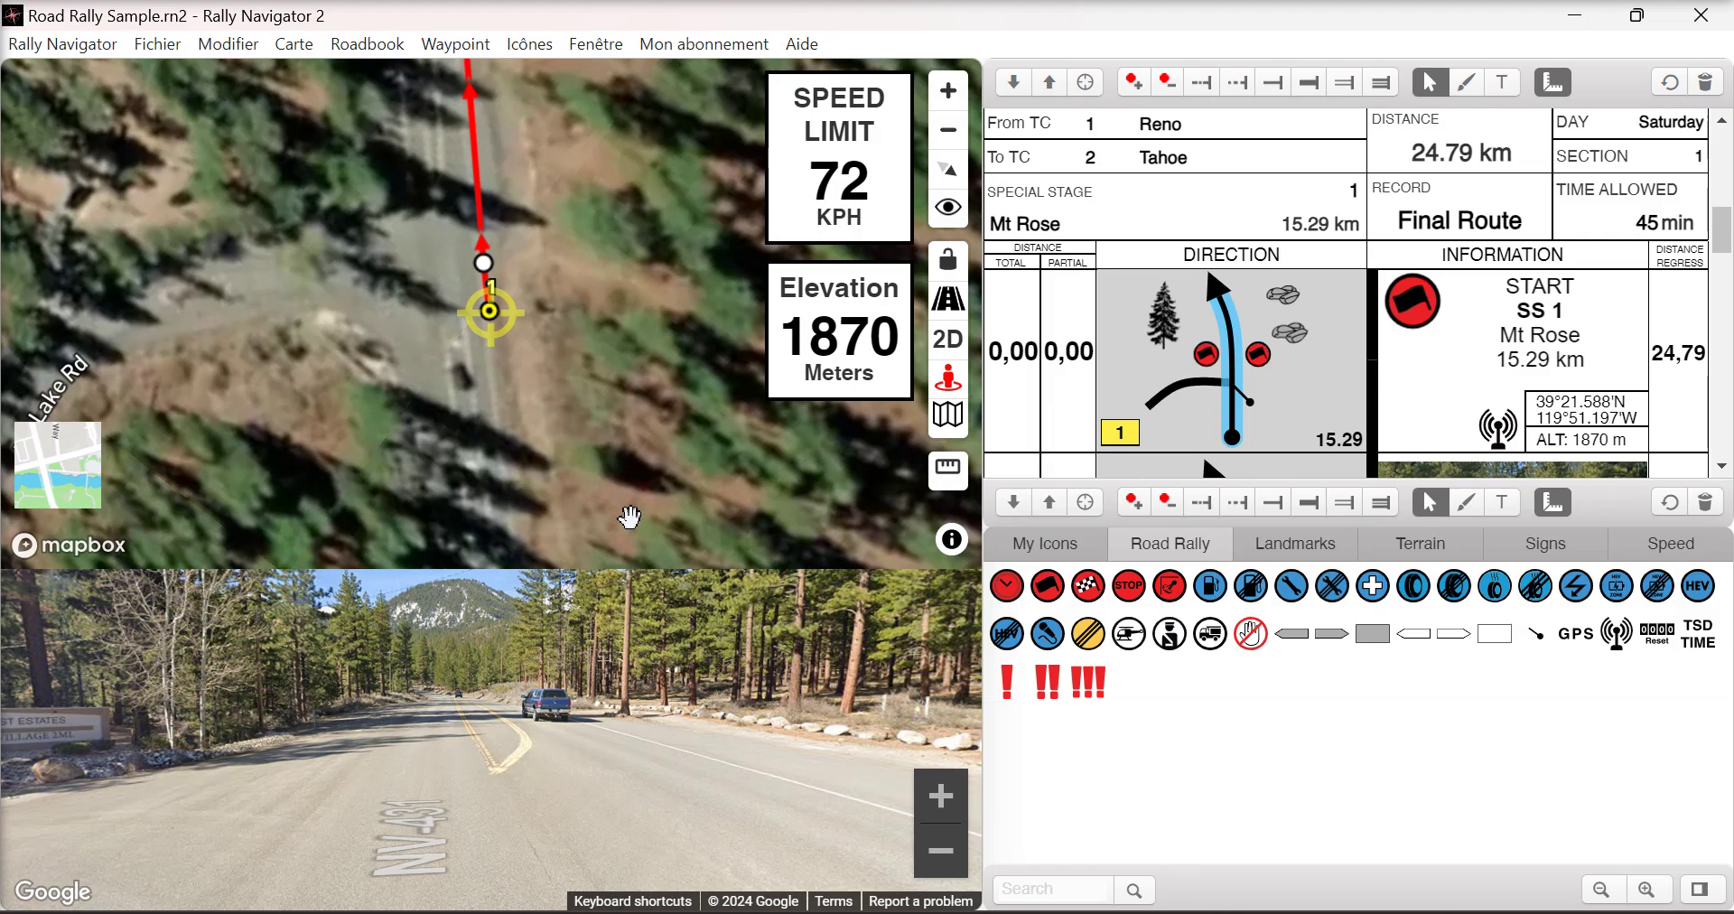
pyautogui.moveTo(623, 507)
pyautogui.mouseDown()
pyautogui.moveTo(558, 514)
pyautogui.moveTo(631, 507)
pyautogui.mouseUp()
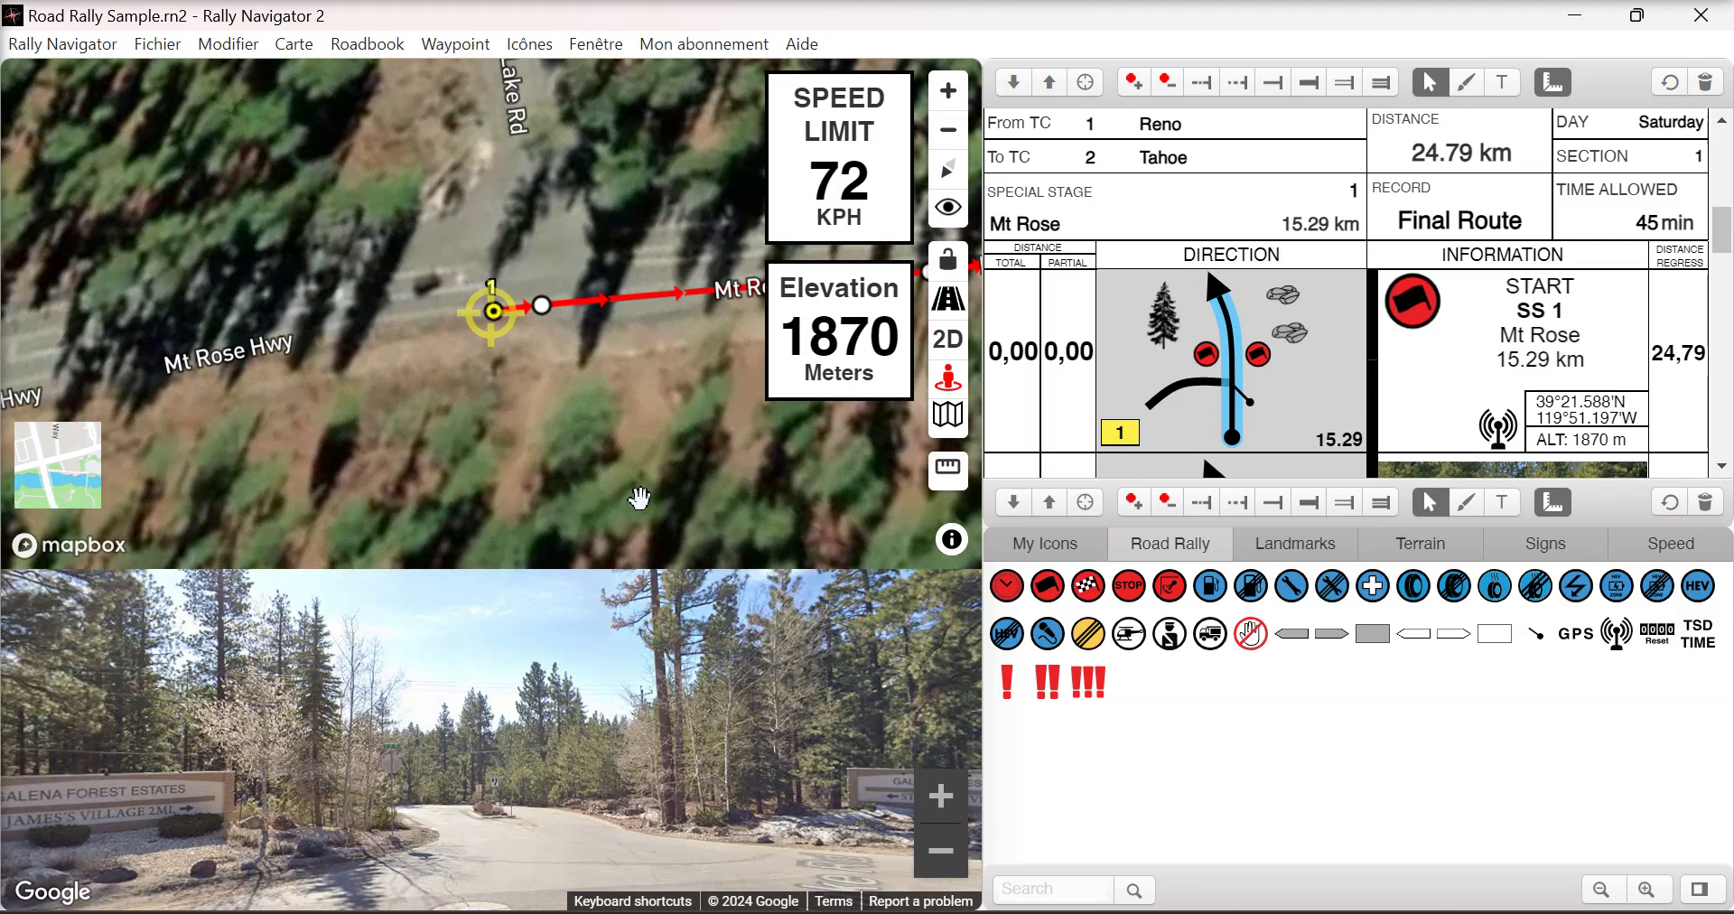
pyautogui.click(945, 416)
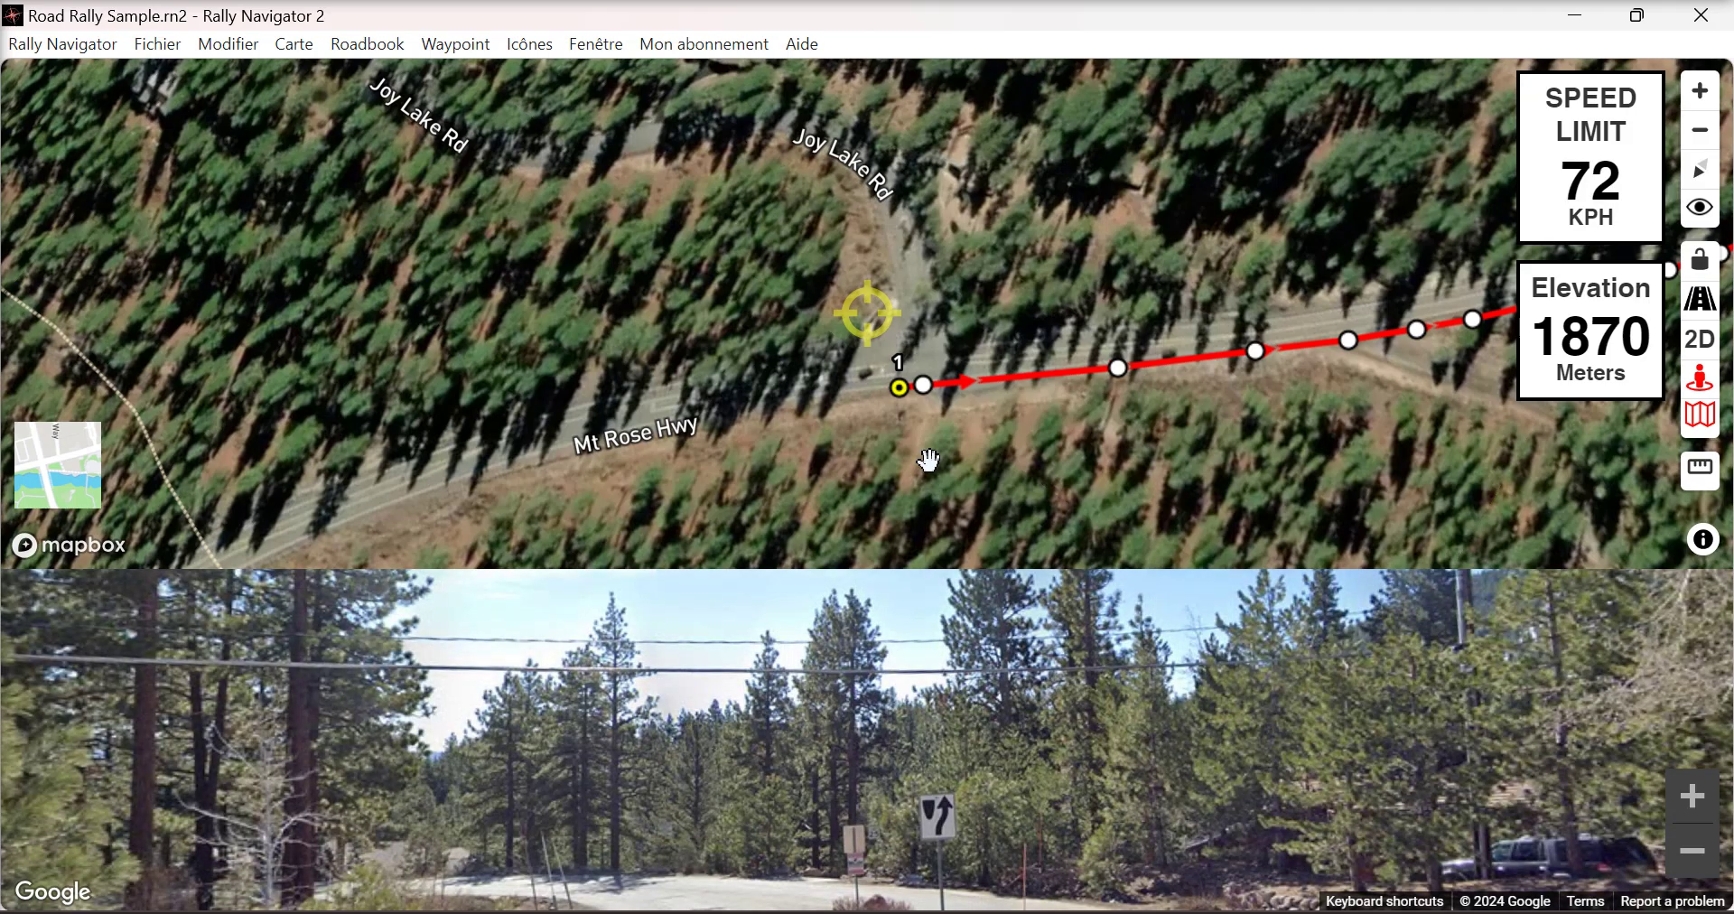
pyautogui.moveTo(1003, 911)
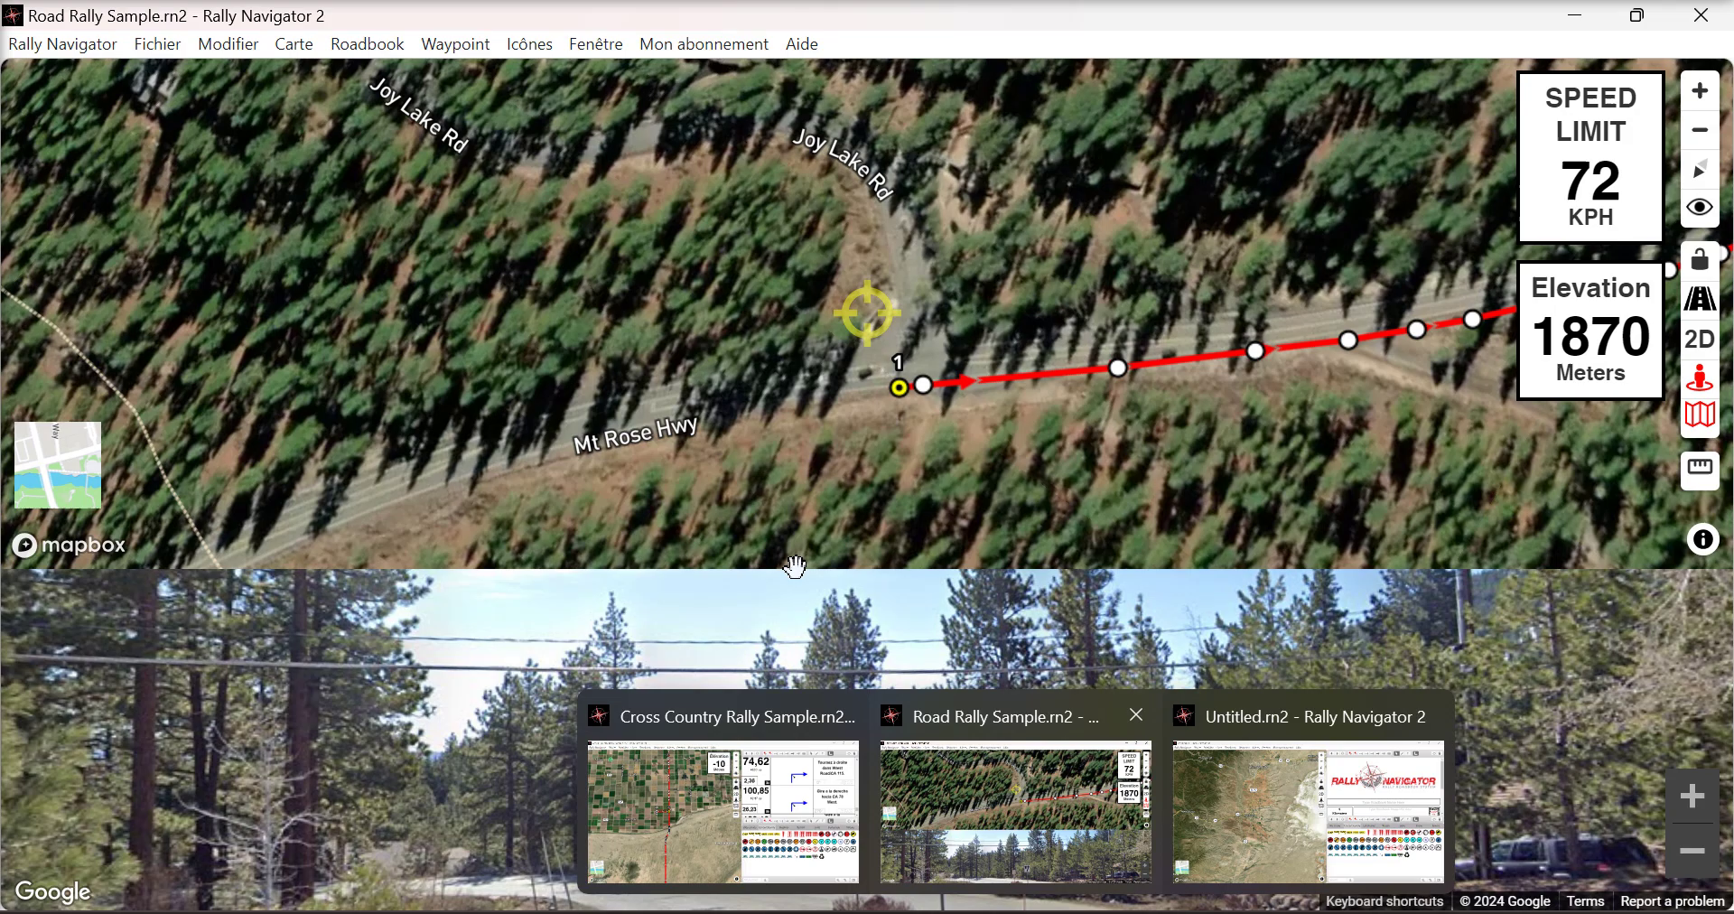
pyautogui.click(730, 723)
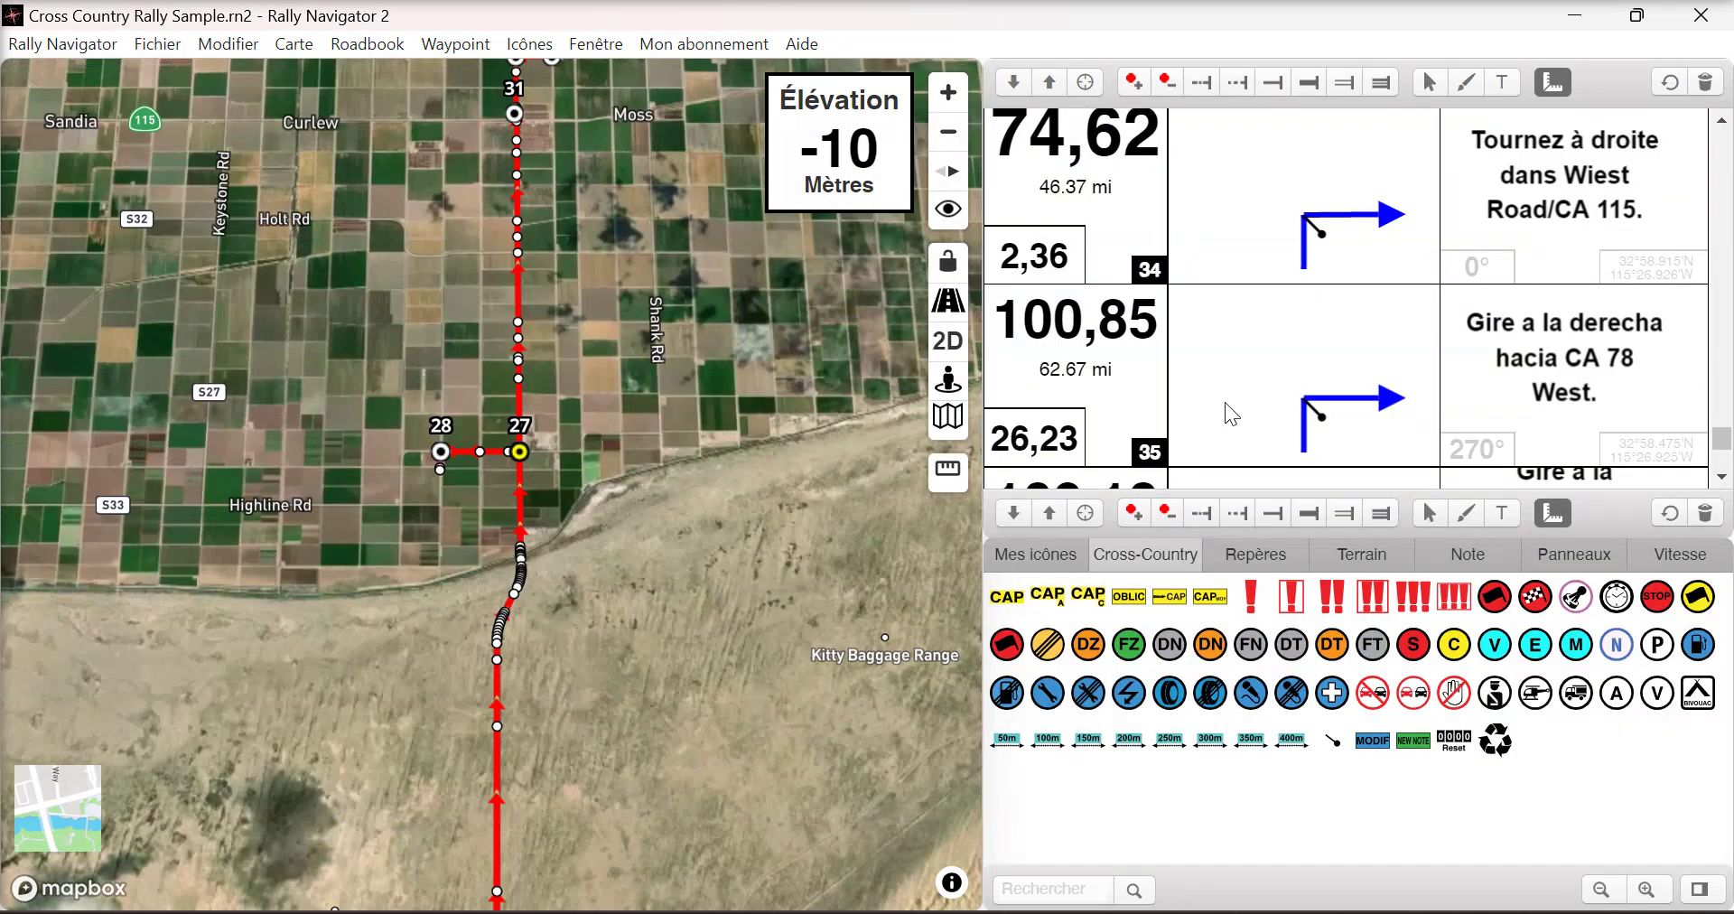
# Show waypoint 27's precise-waypoint properties: radii 100 and 20, shown on PDF.
pyautogui.scroll(10, 1247, 393)
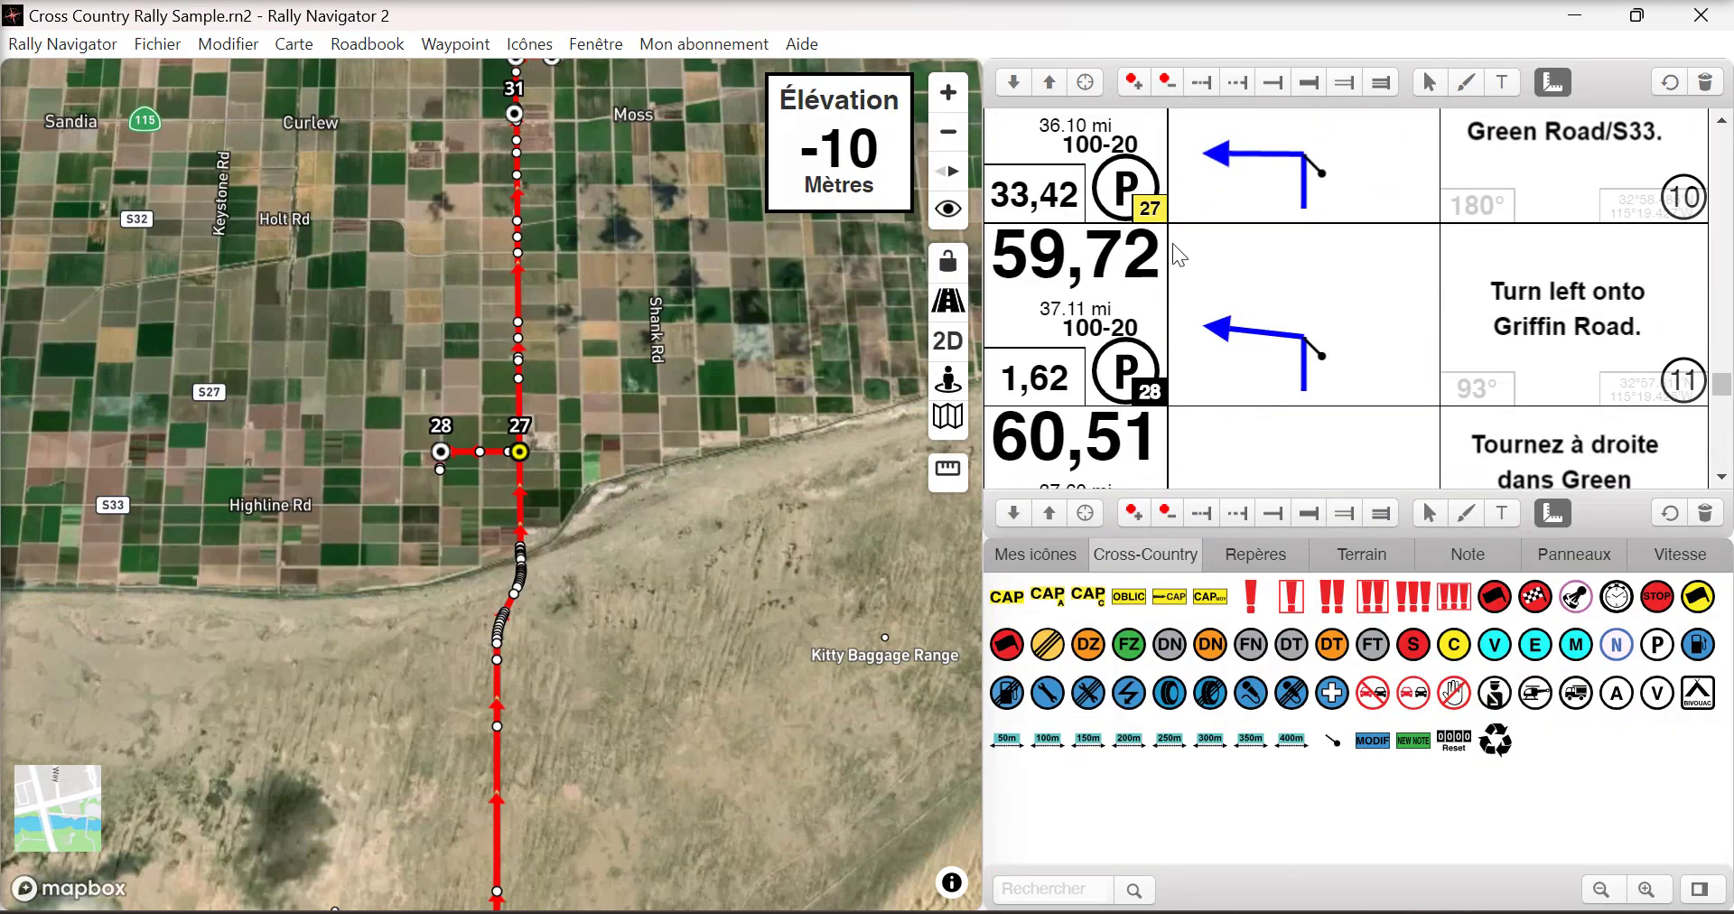
pyautogui.rightClick(1121, 180)
pyautogui.click(1162, 197)
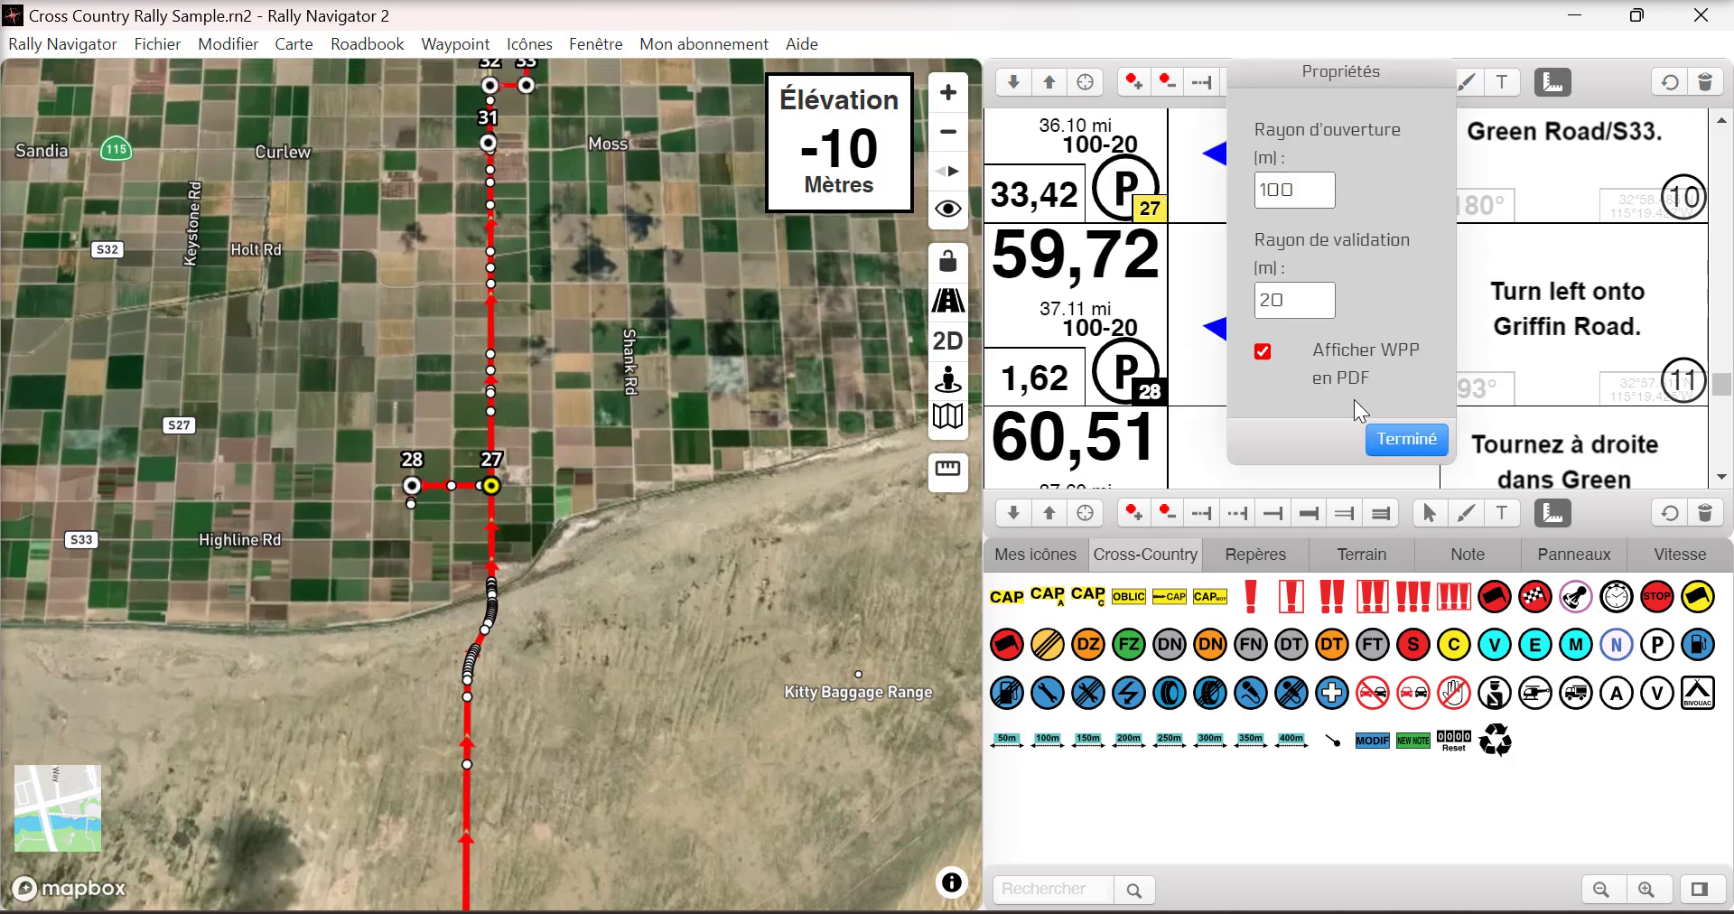
# Set the interface language to English and bring the exported roadbook PDF forward.
pyautogui.click(103, 50)
pyautogui.moveTo(298, 187)
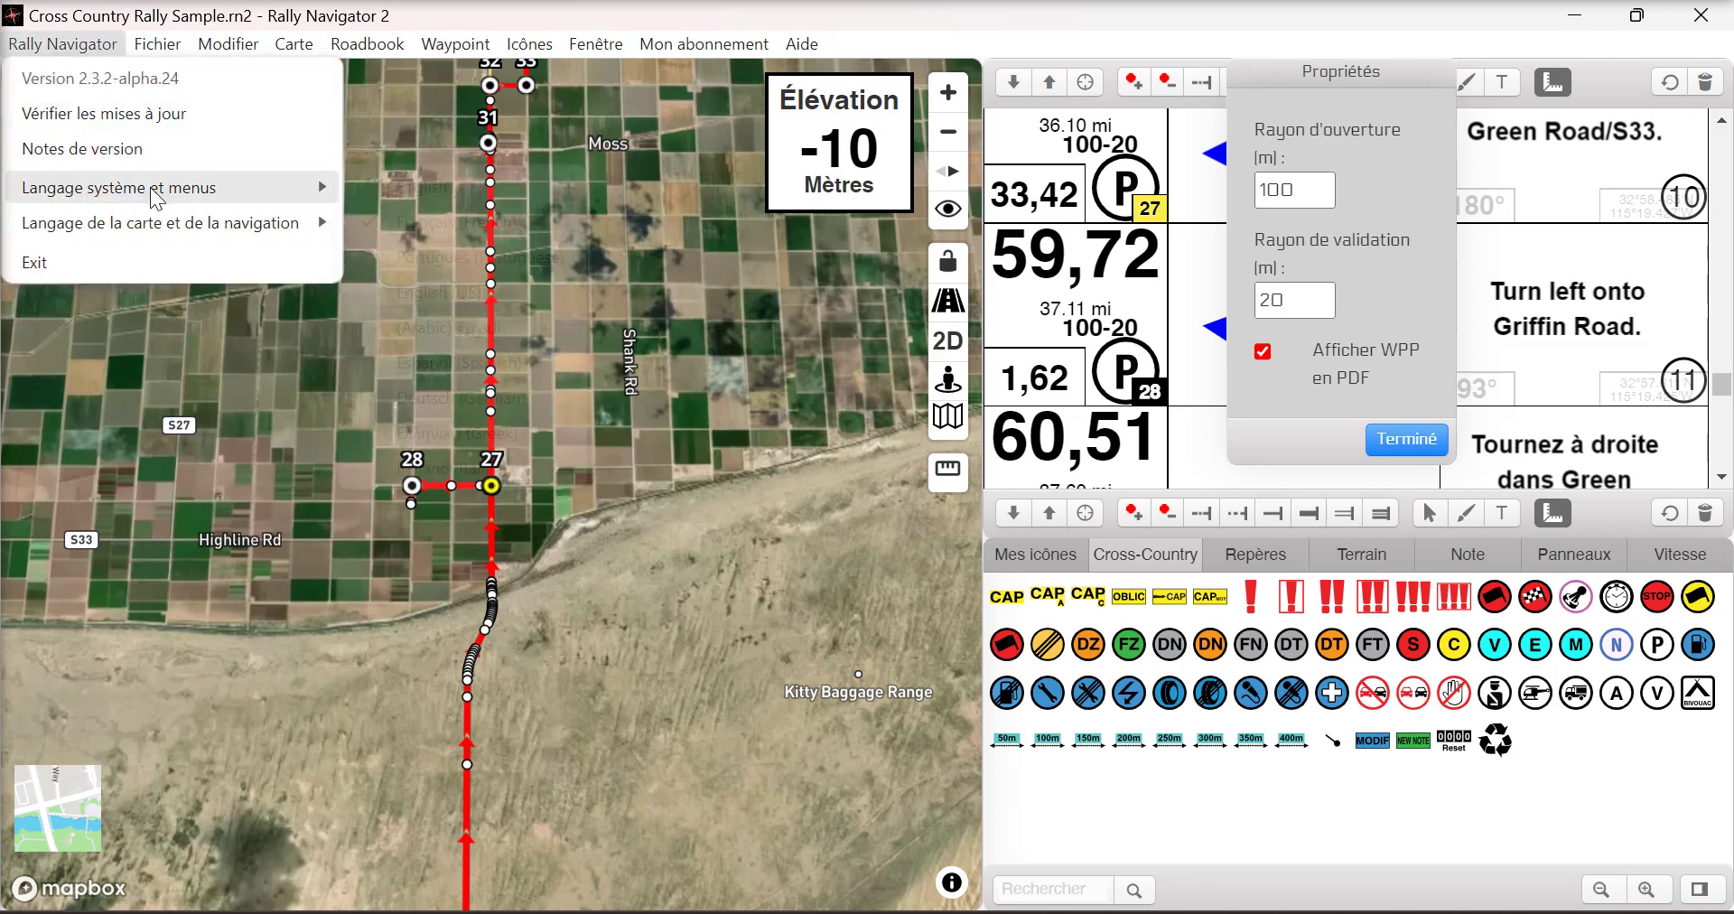
pyautogui.click(399, 191)
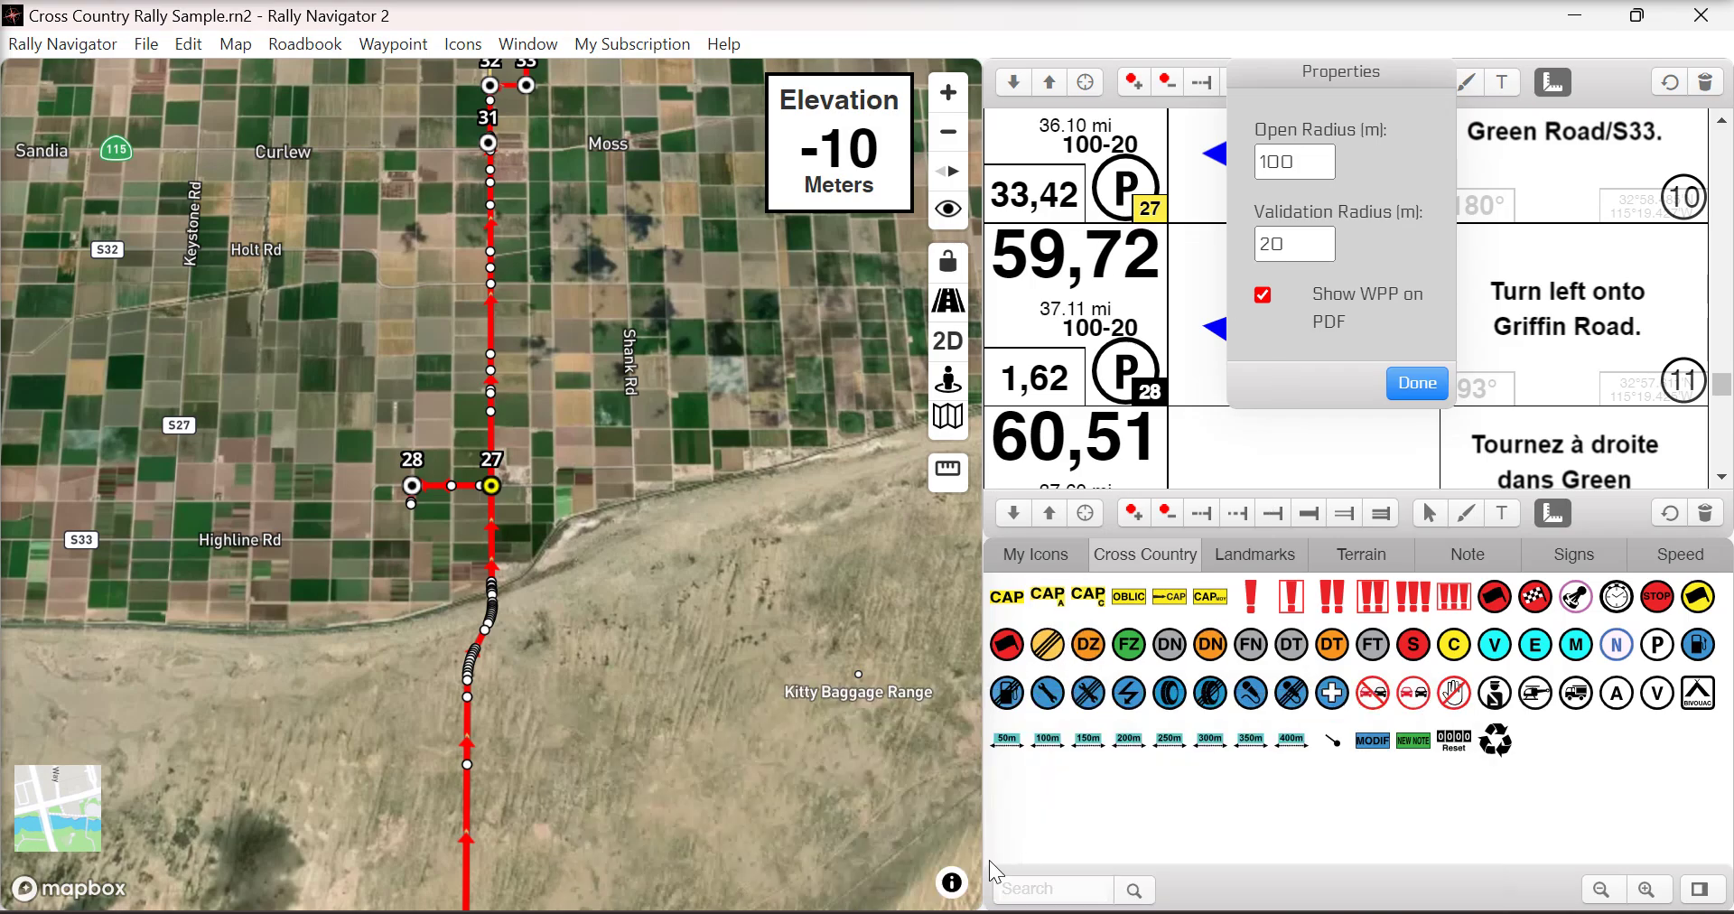
pyautogui.click(1066, 818)
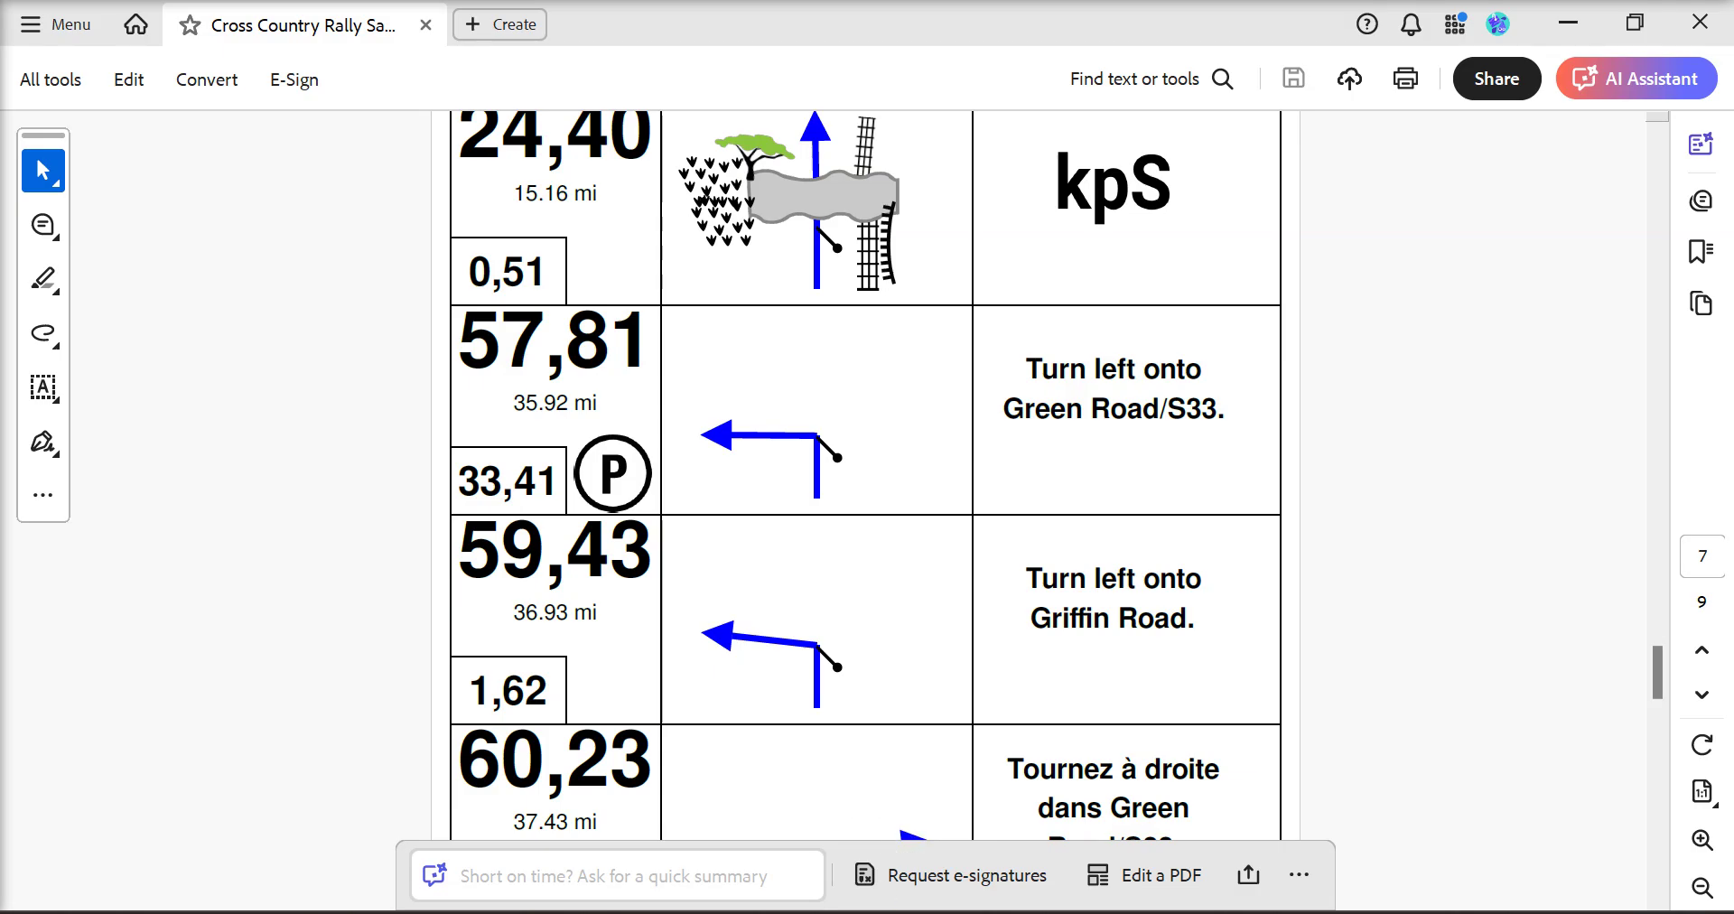
# Close the precise waypoint properties and switch to drawing outlined terrain shapes in tulips.
pyautogui.click(773, 715)
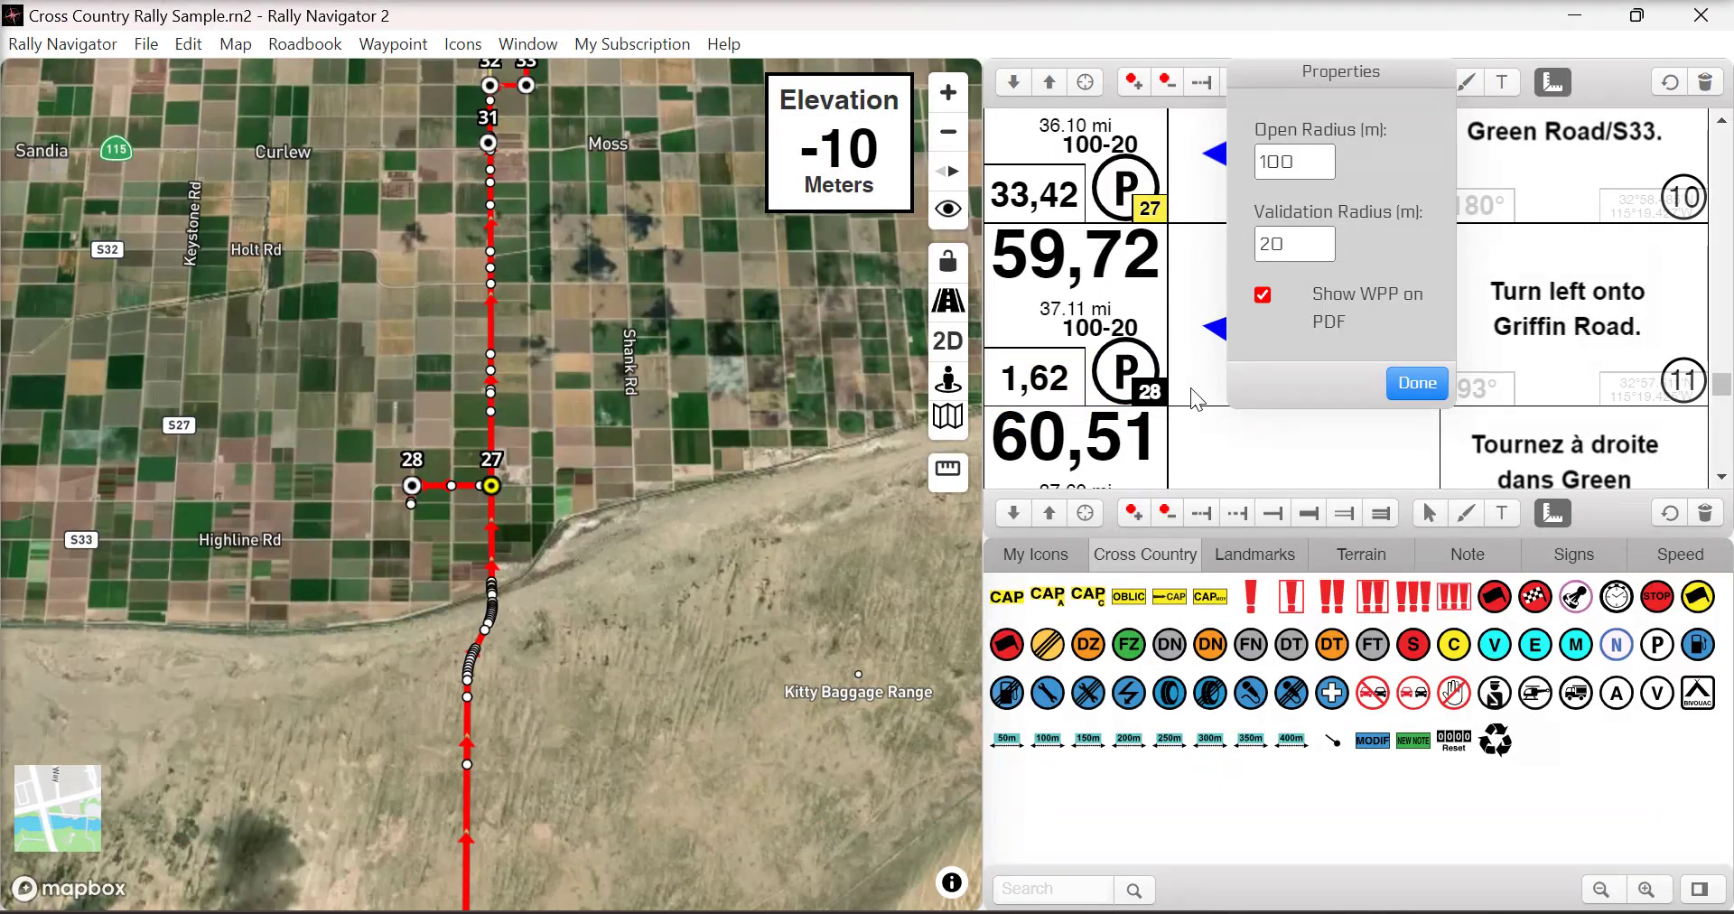
pyautogui.click(1409, 383)
pyautogui.scroll(-2, 1337, 397)
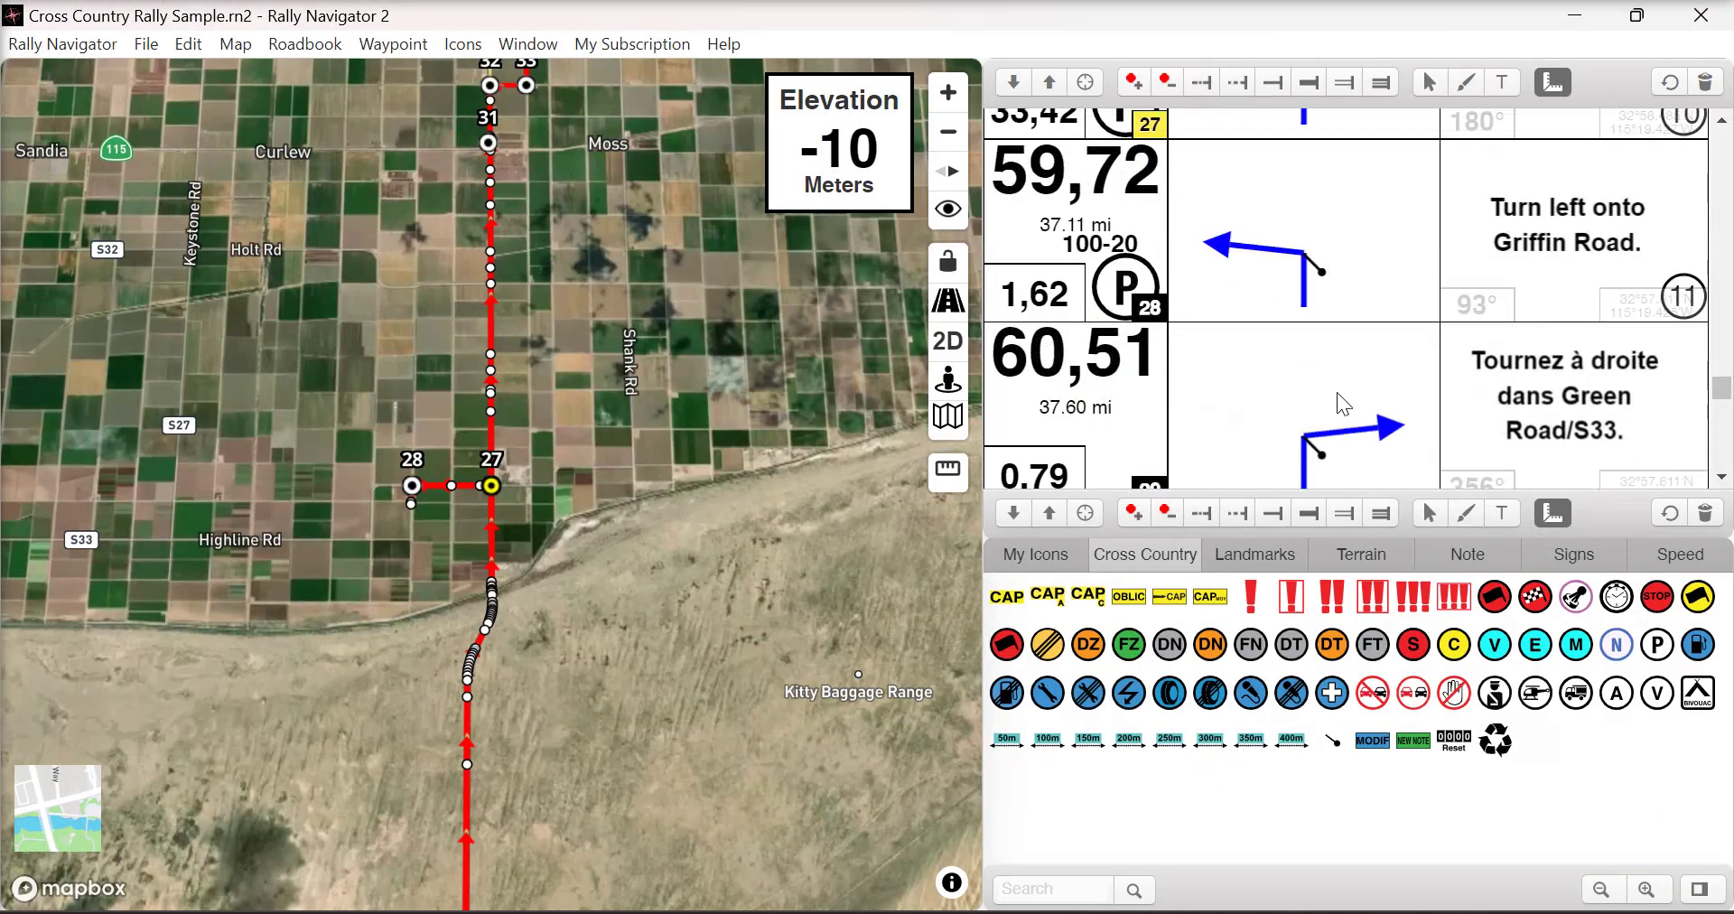
pyautogui.click(1469, 527)
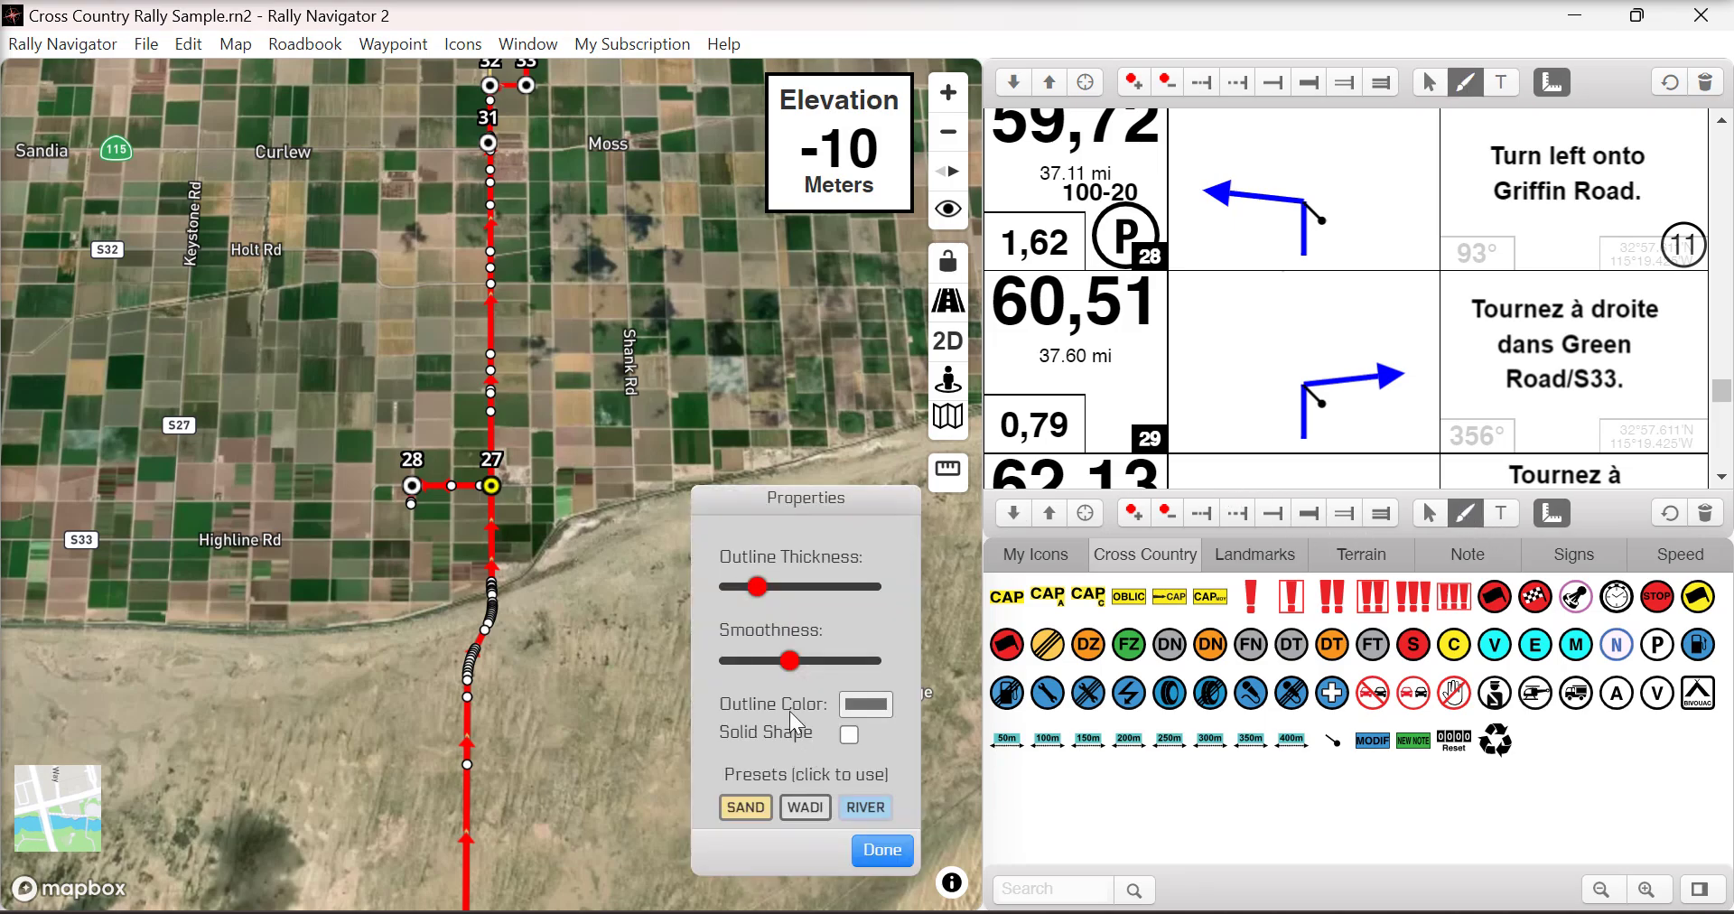
# Draw a SAND shape in tulip 29, and WADI and RIVER shapes in tulip 28.
pyautogui.click(744, 809)
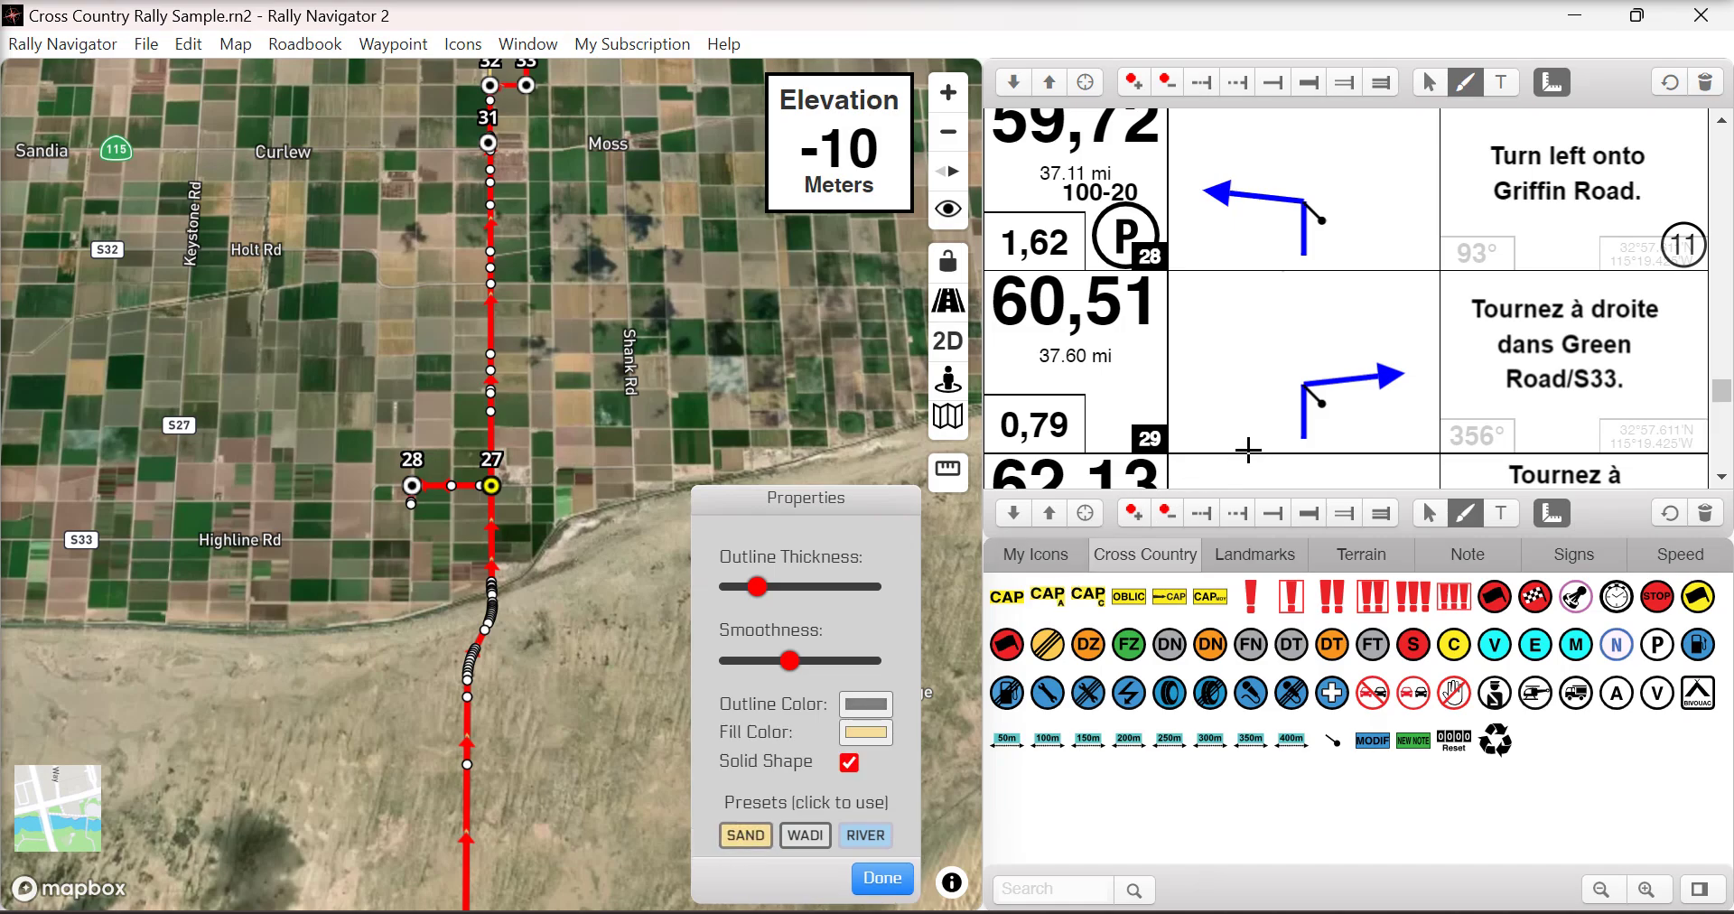
pyautogui.moveTo(1249, 451)
pyautogui.mouseDown()
pyautogui.moveTo(1252, 377)
pyautogui.moveTo(1418, 341)
pyautogui.moveTo(1472, 370)
pyautogui.moveTo(1297, 511)
pyautogui.mouseUp()
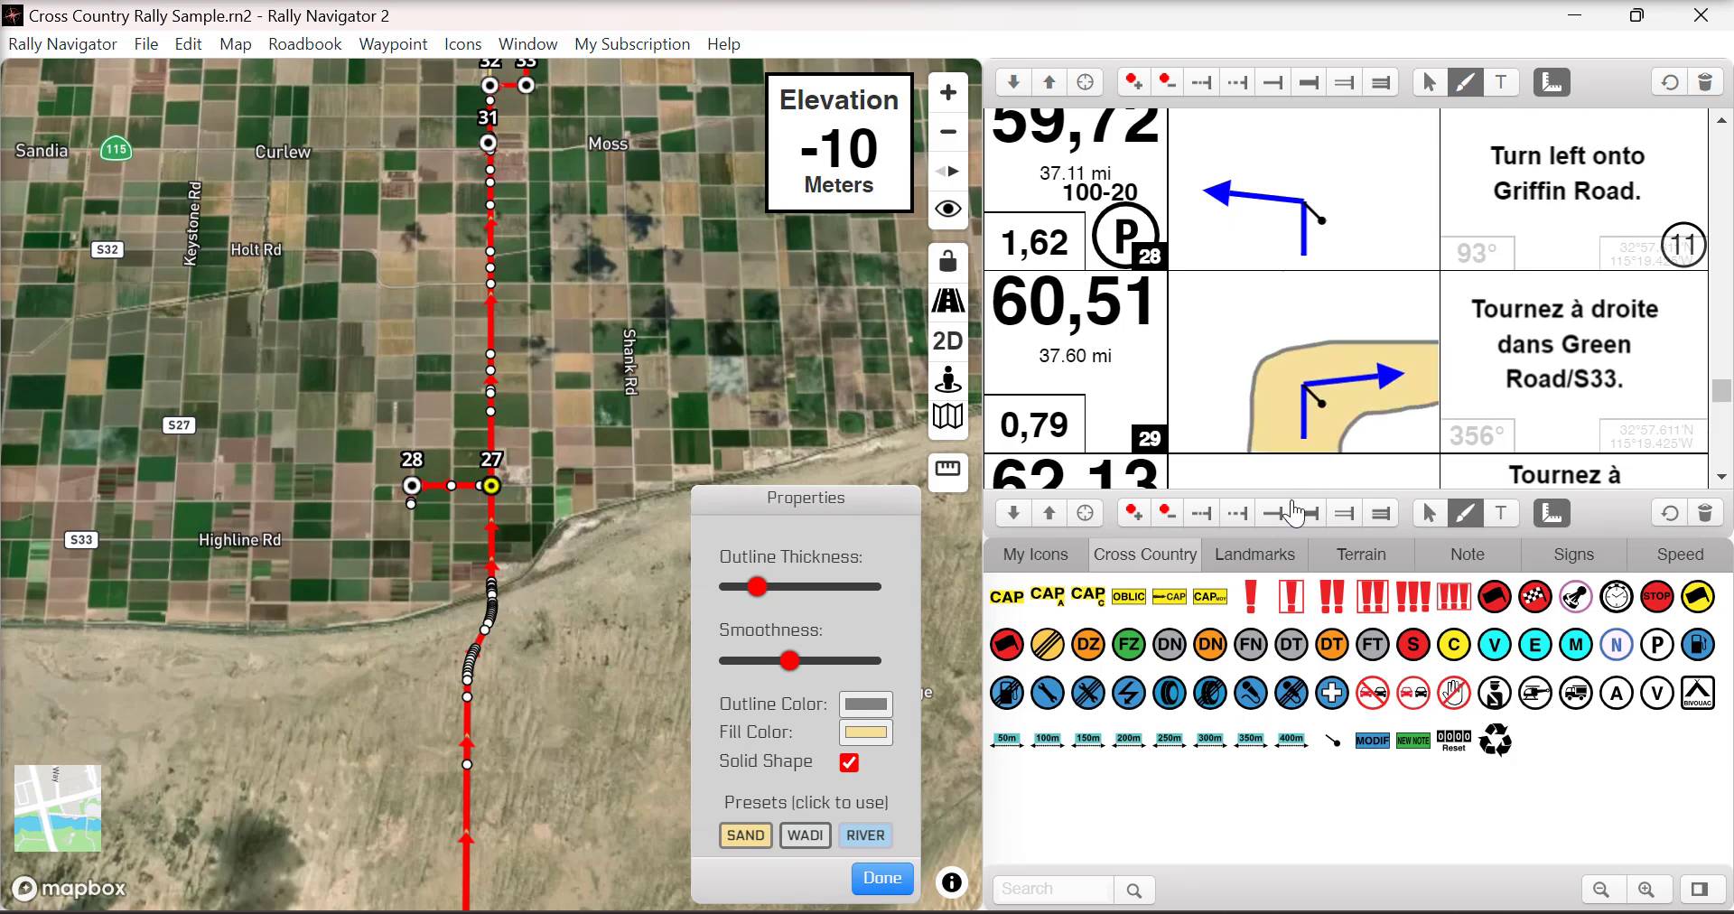
pyautogui.click(804, 835)
pyautogui.moveTo(1277, 269)
pyautogui.mouseDown()
pyautogui.moveTo(1154, 200)
pyautogui.moveTo(1297, 155)
pyautogui.moveTo(1342, 273)
pyautogui.mouseUp()
pyautogui.click(865, 835)
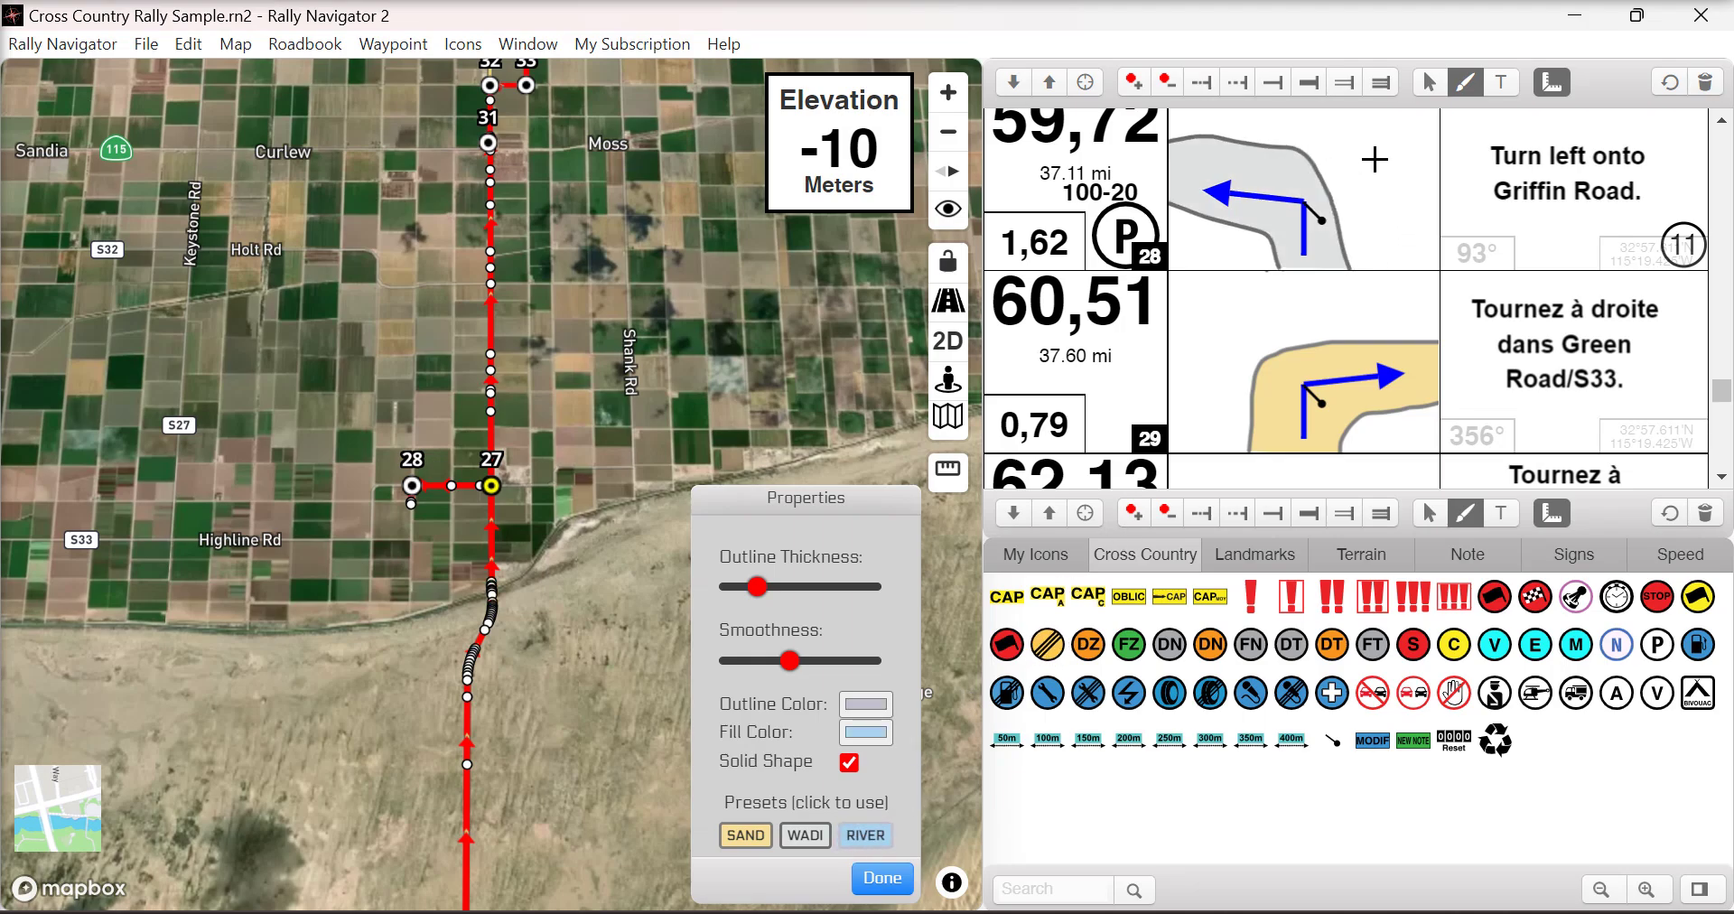
pyautogui.moveTo(1364, 152)
pyautogui.mouseDown()
pyautogui.moveTo(1364, 239)
pyautogui.moveTo(1389, 149)
pyautogui.moveTo(1366, 153)
pyautogui.mouseUp()
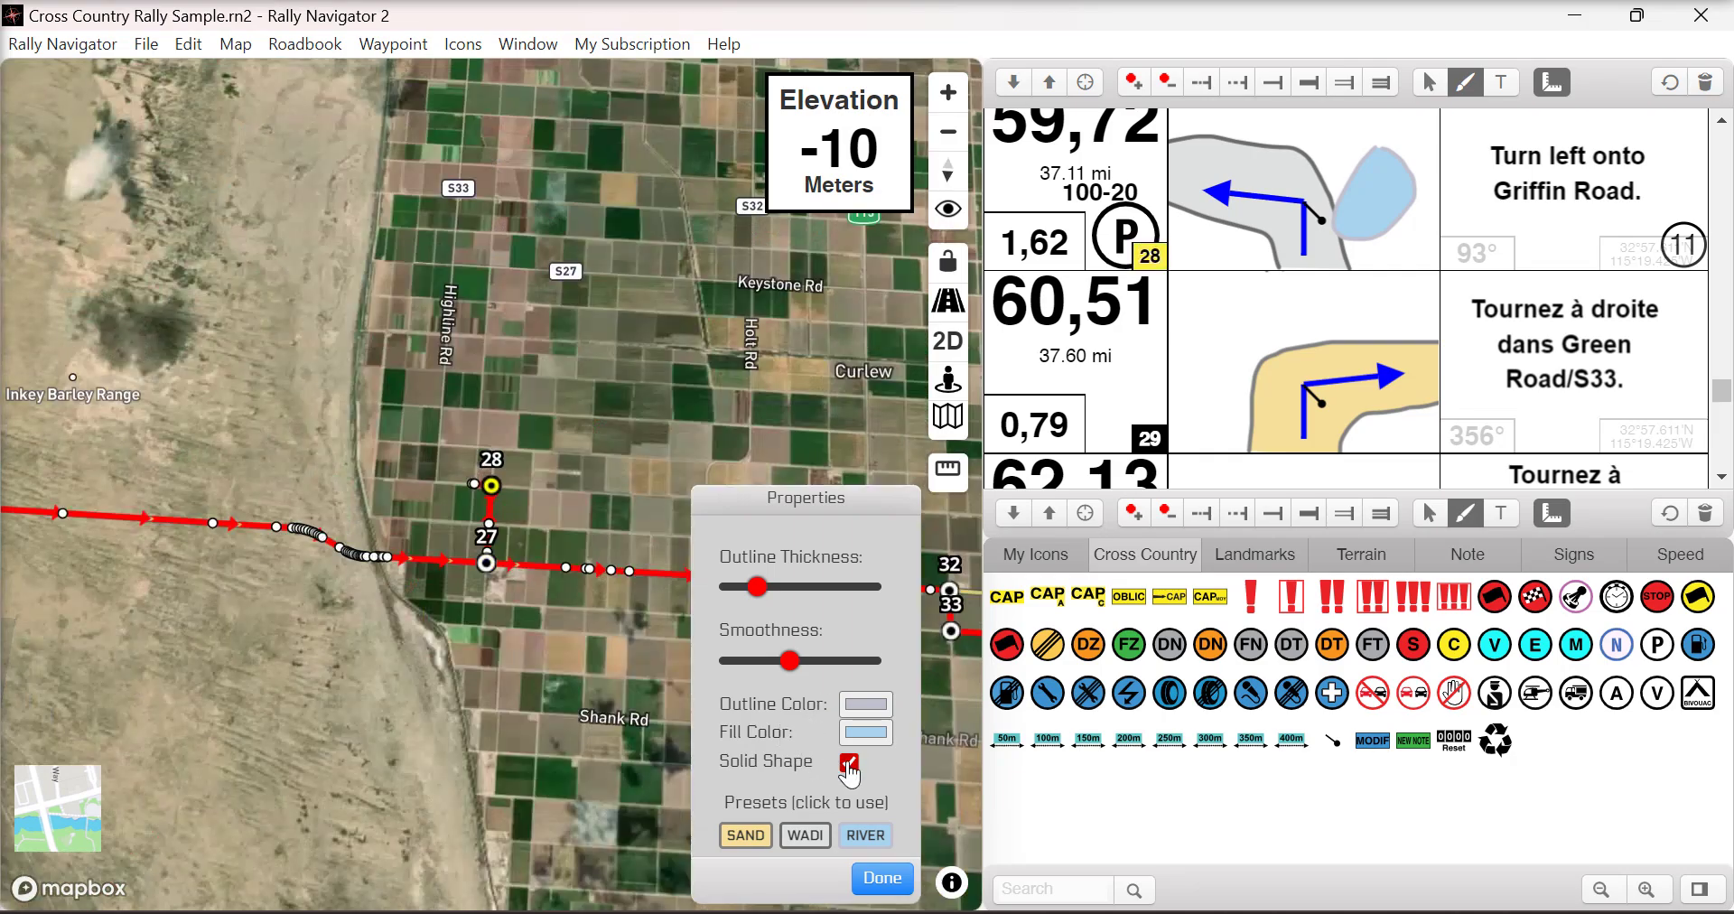
# With Solid Shape off, draw two grey track lines in tulip 29 and finish drawing.
pyautogui.click(849, 764)
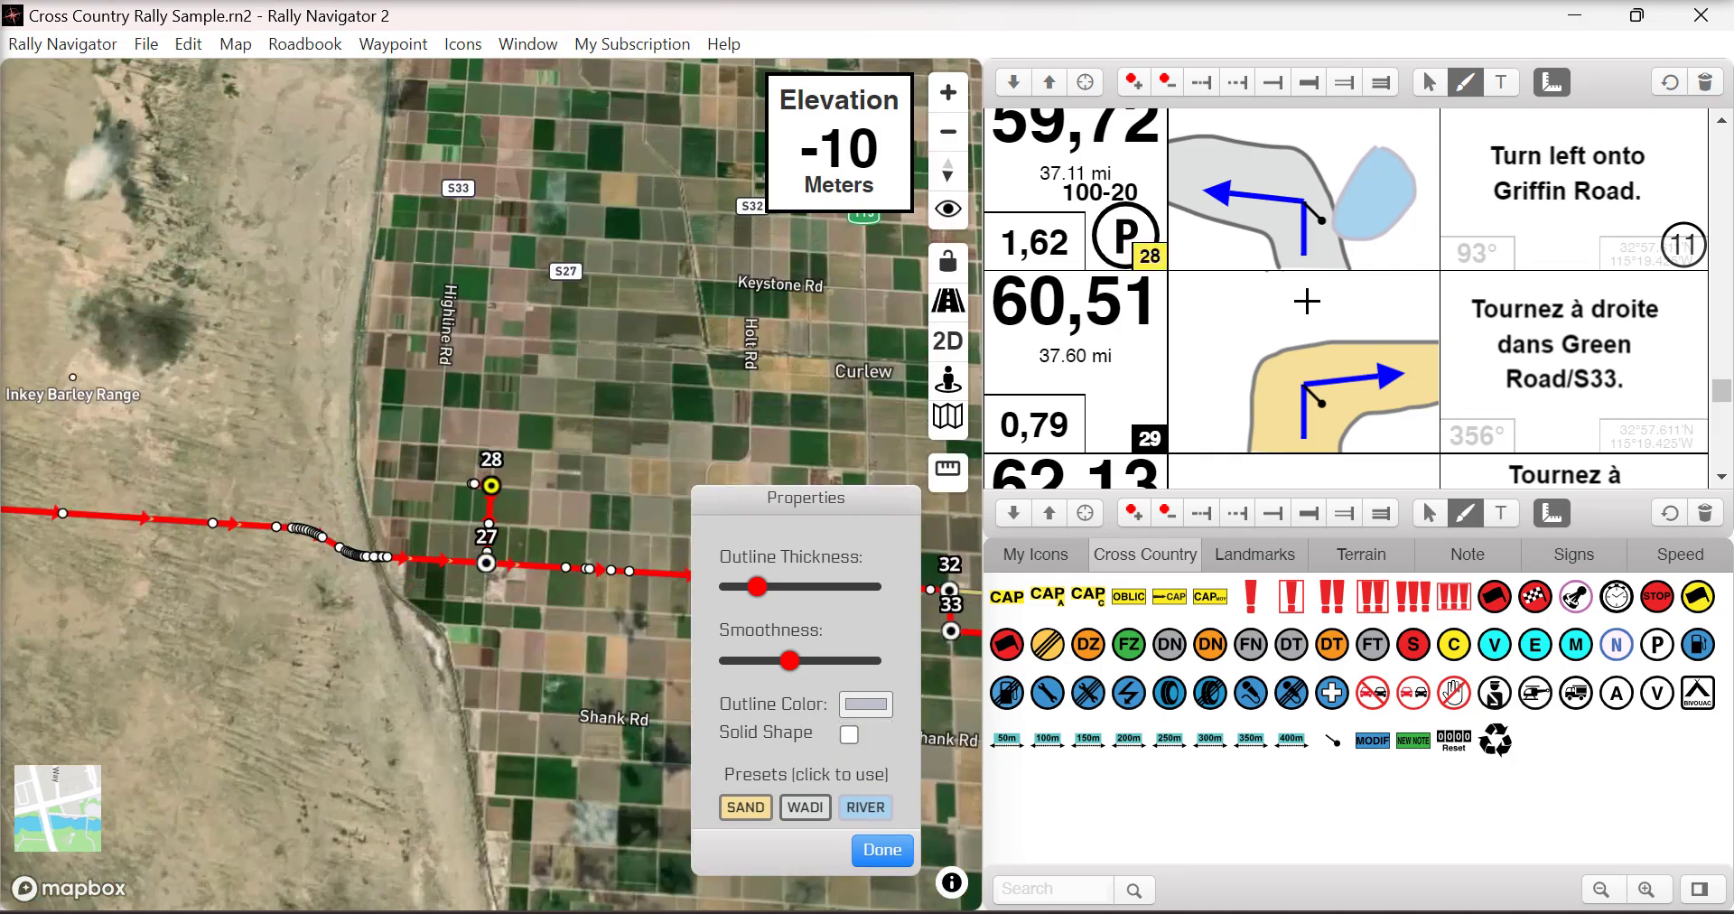
pyautogui.moveTo(1209, 368)
pyautogui.mouseDown()
pyautogui.moveTo(1260, 310)
pyautogui.moveTo(1402, 301)
pyautogui.mouseUp()
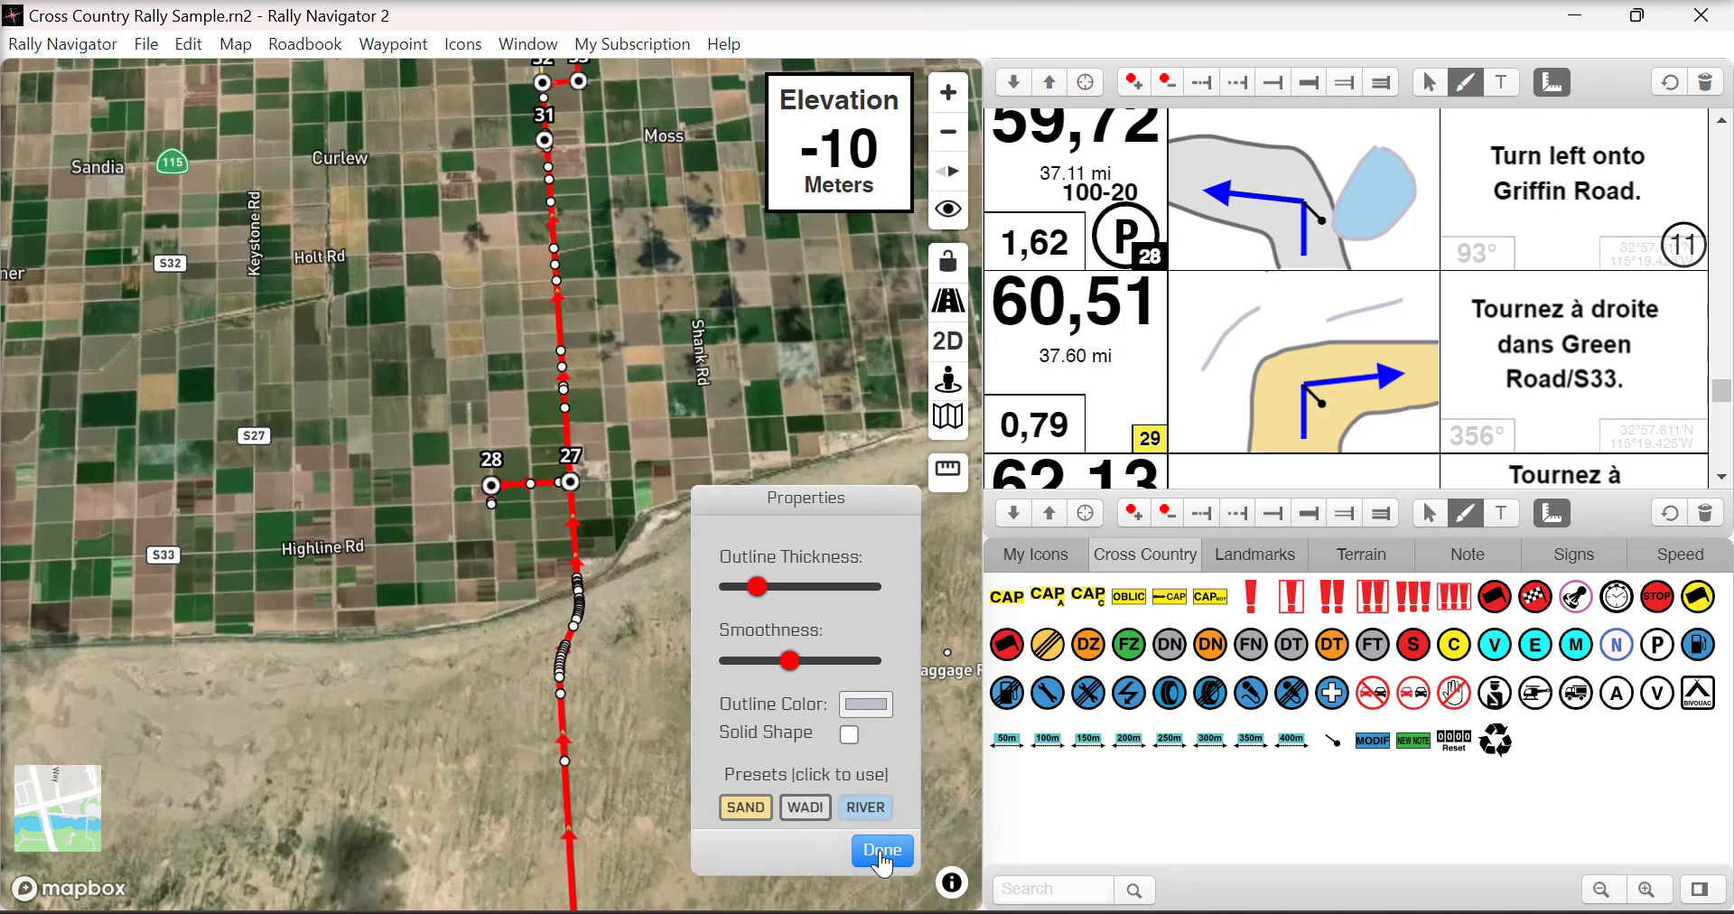
pyautogui.click(882, 852)
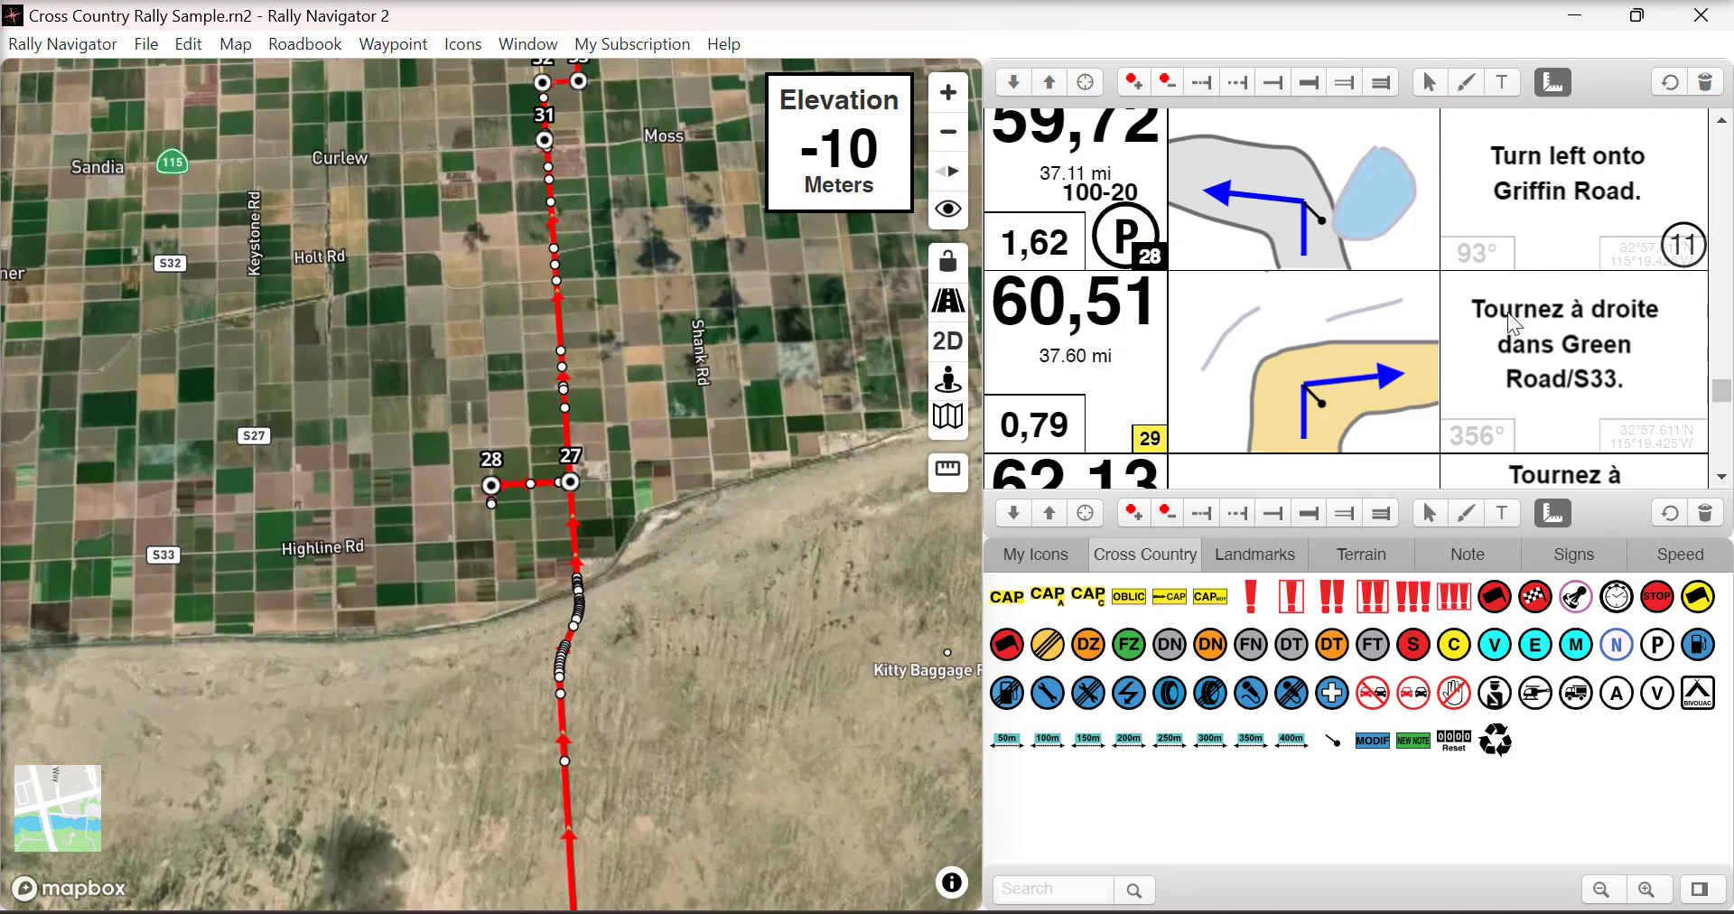
pyautogui.rightClick(1561, 186)
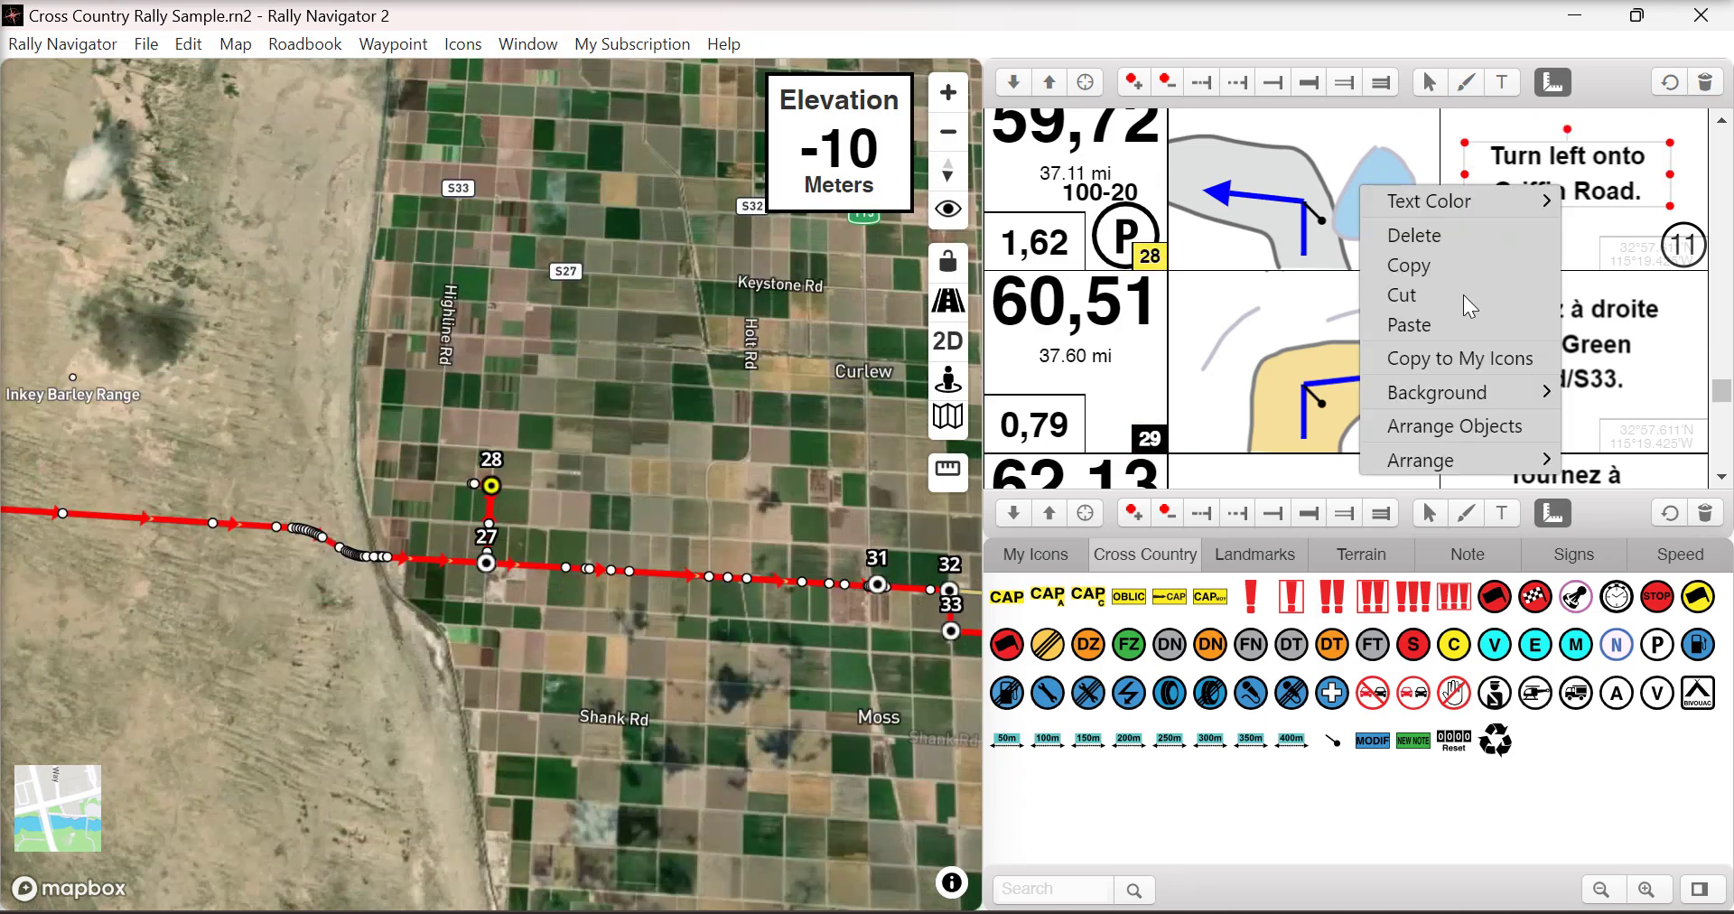
pyautogui.click(1452, 202)
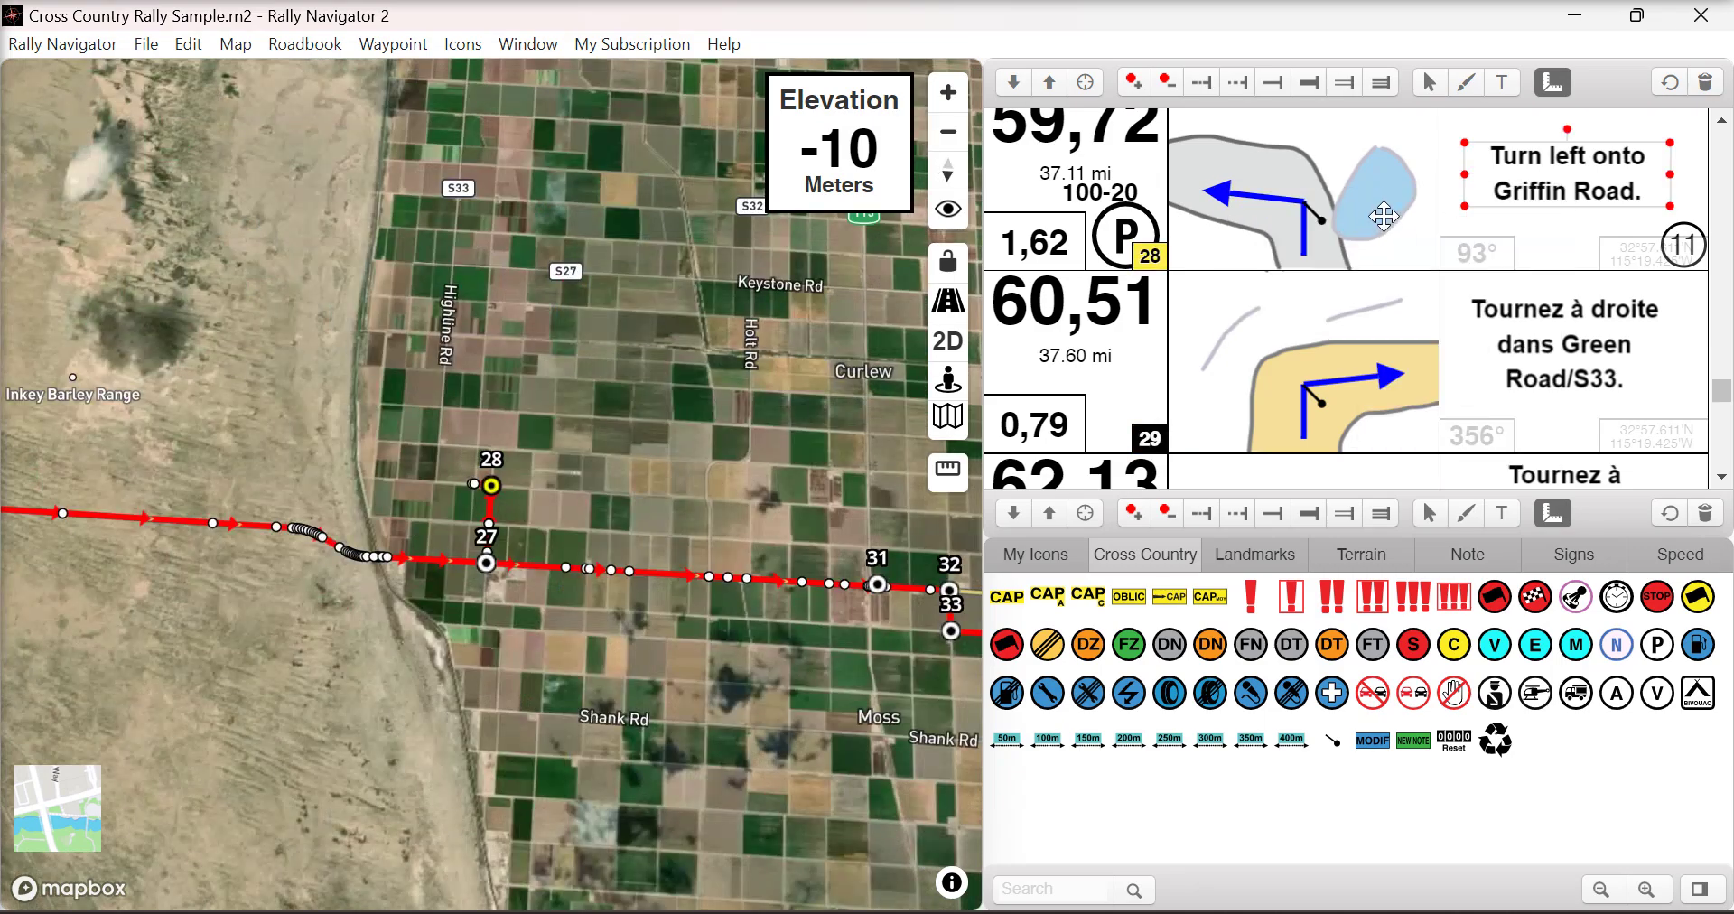
# Show the Text Color submenu for the 'Turn left onto Griffin Road' text box.
pyautogui.rightClick(1486, 178)
pyautogui.moveTo(1511, 210)
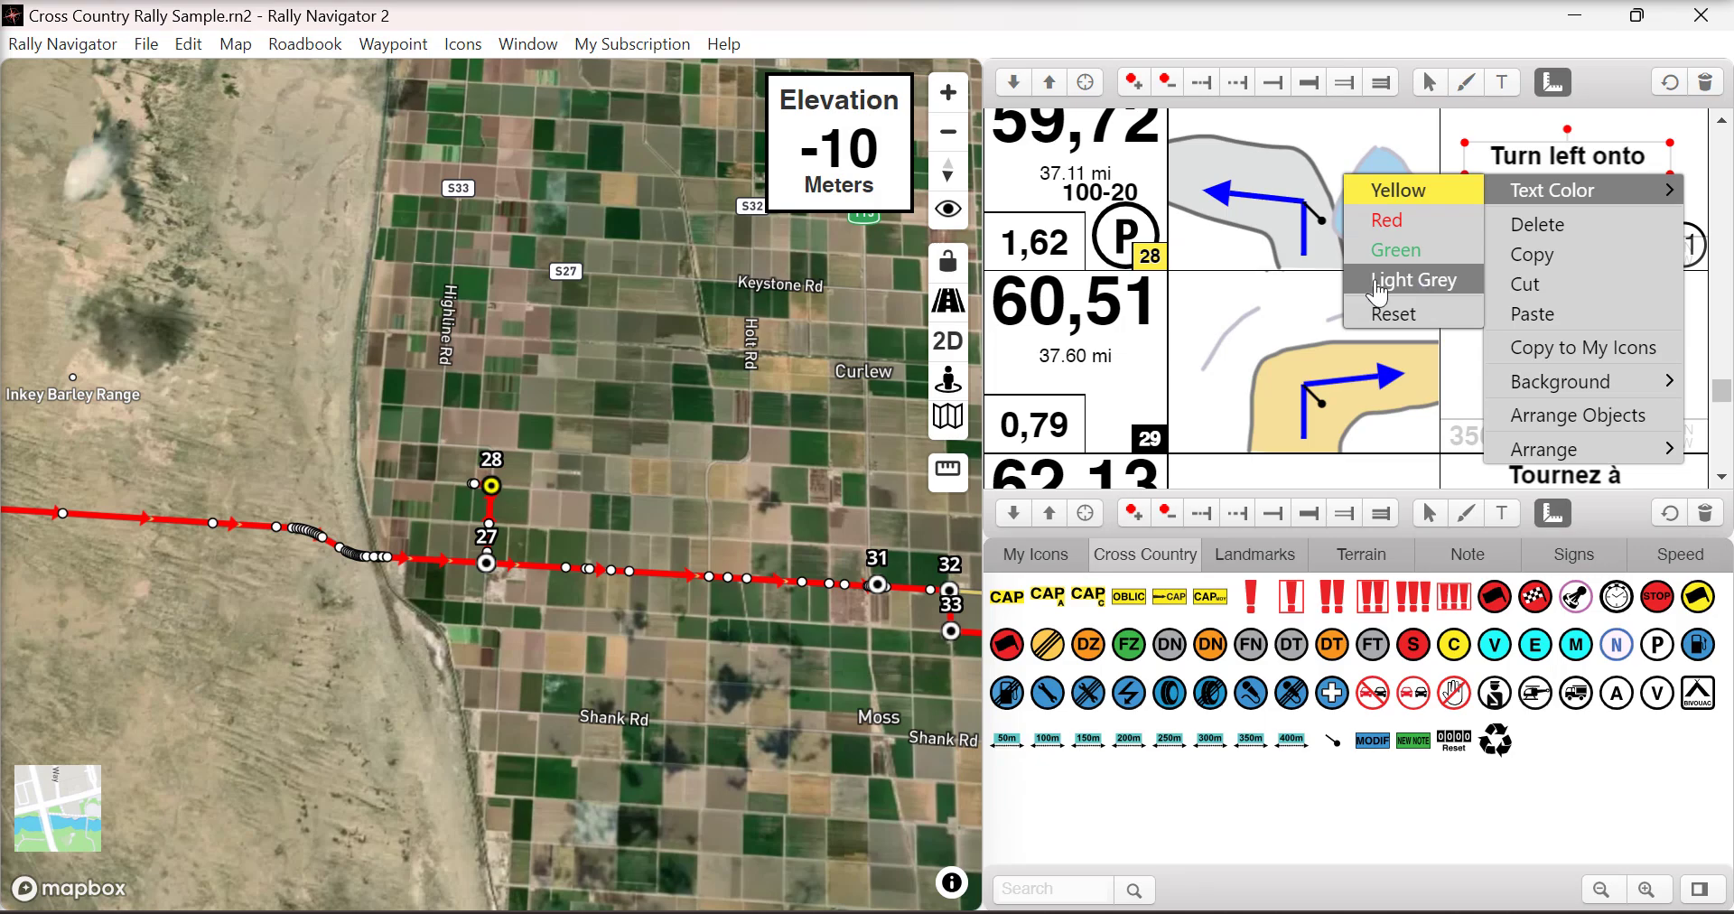
# In Untitled.rn2, pick Cross Country Rally Sample.gpx through File > Import > Import GPX File.
pyautogui.moveTo(1016, 910)
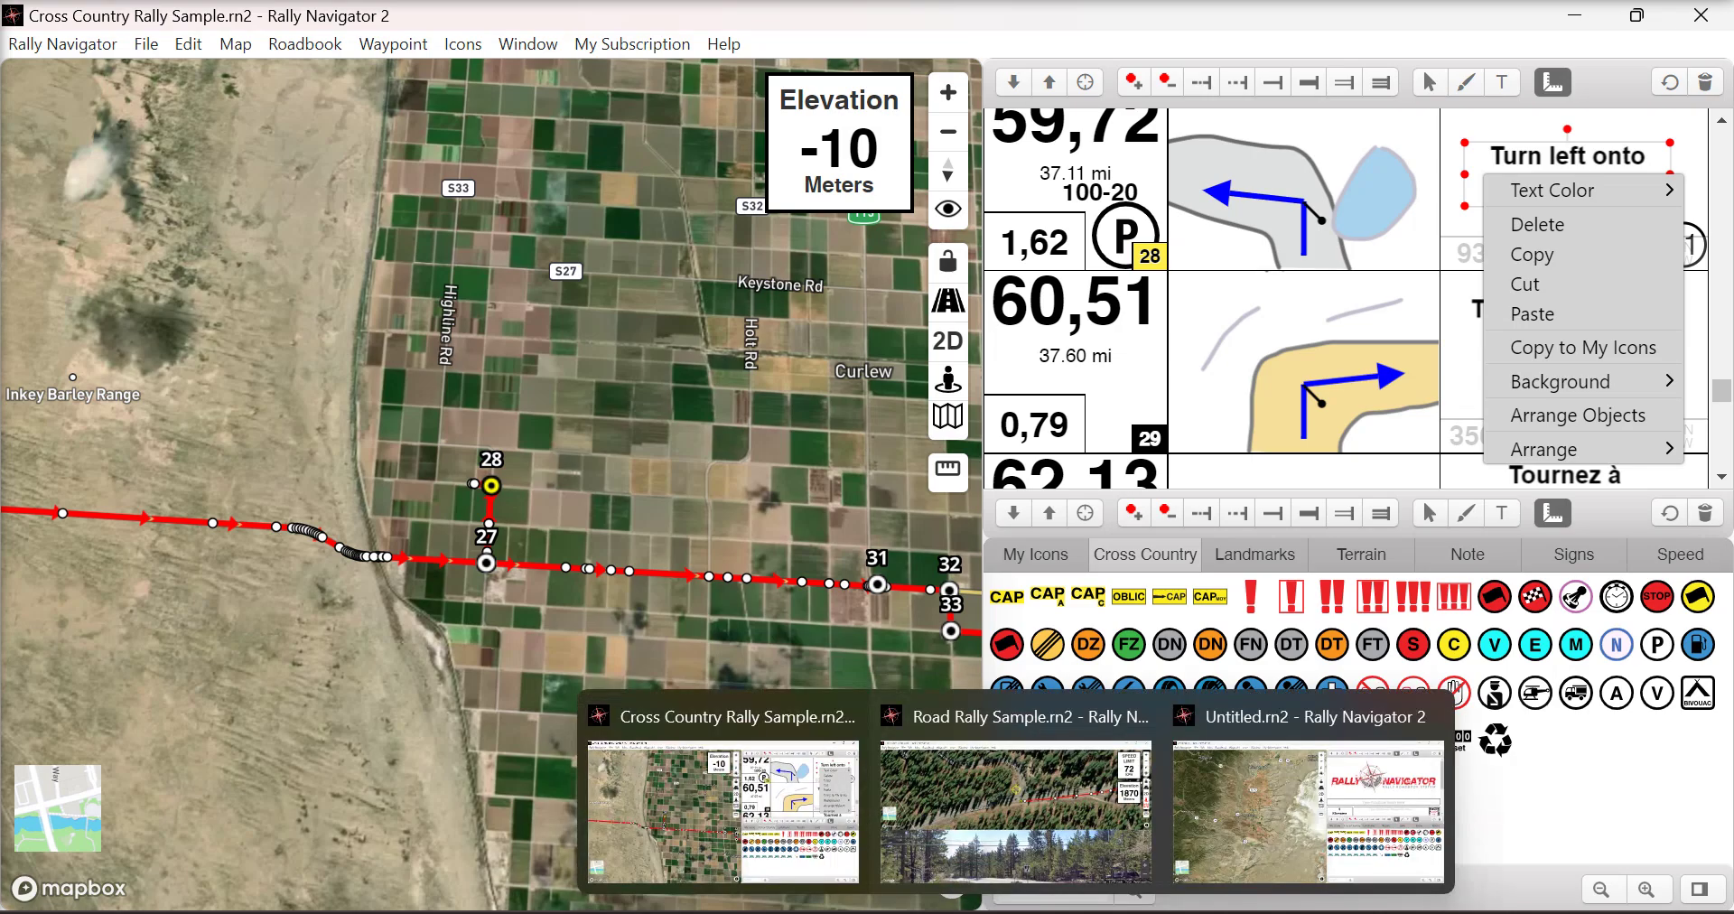
pyautogui.click(1262, 744)
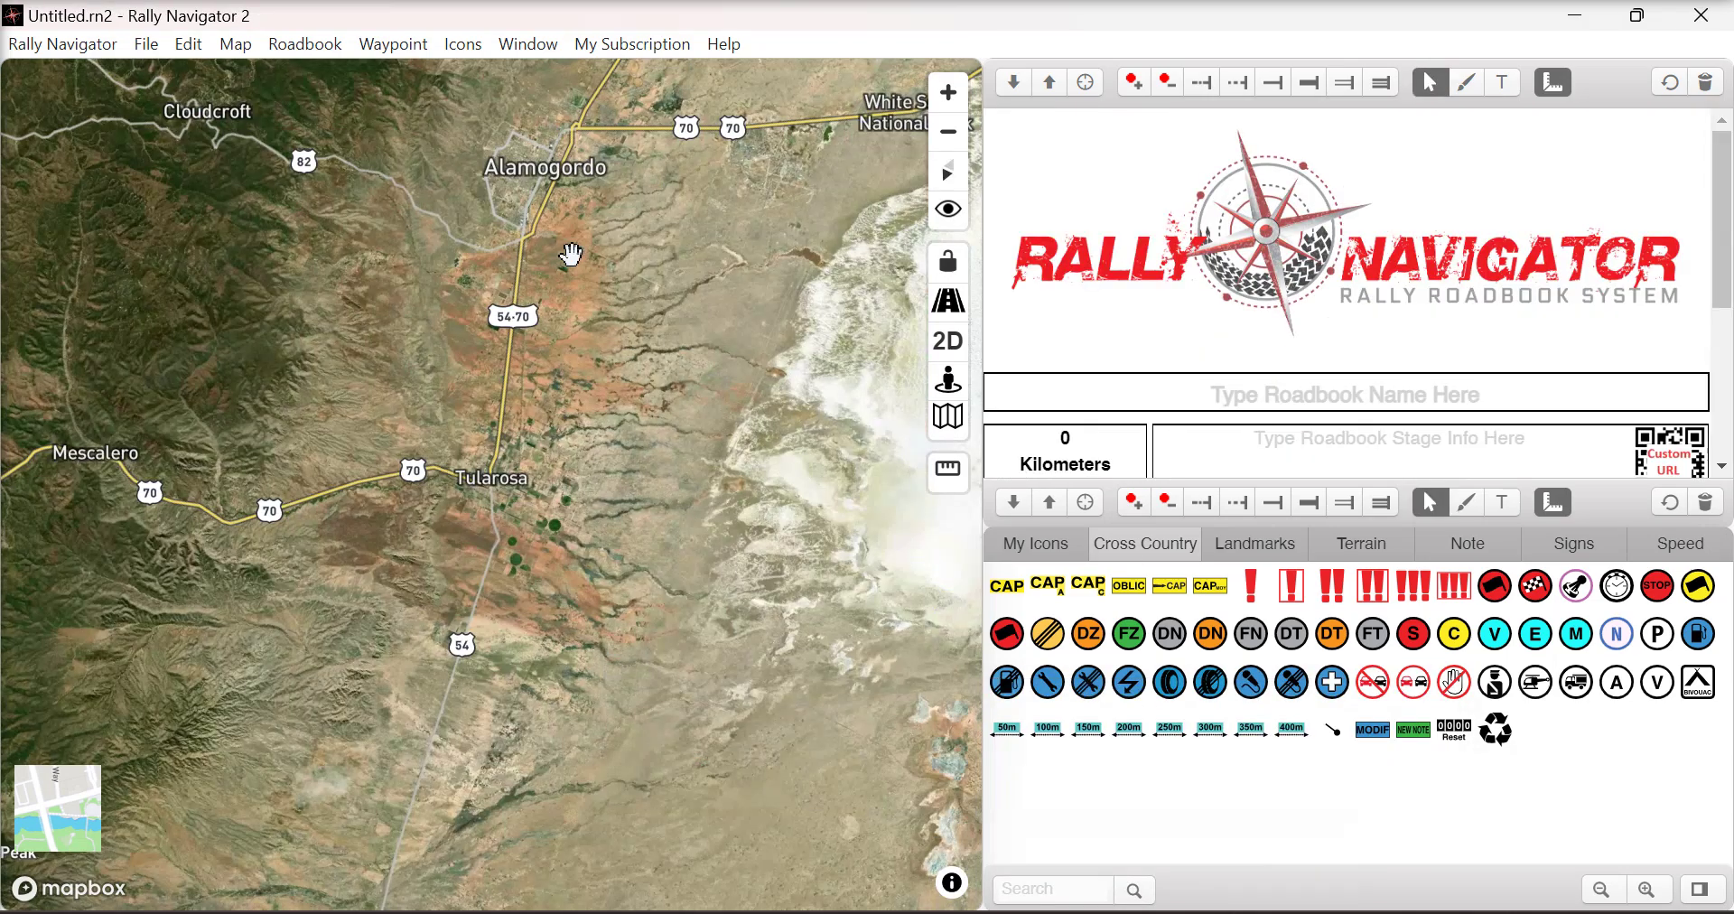
pyautogui.click(149, 47)
pyautogui.moveTo(204, 224)
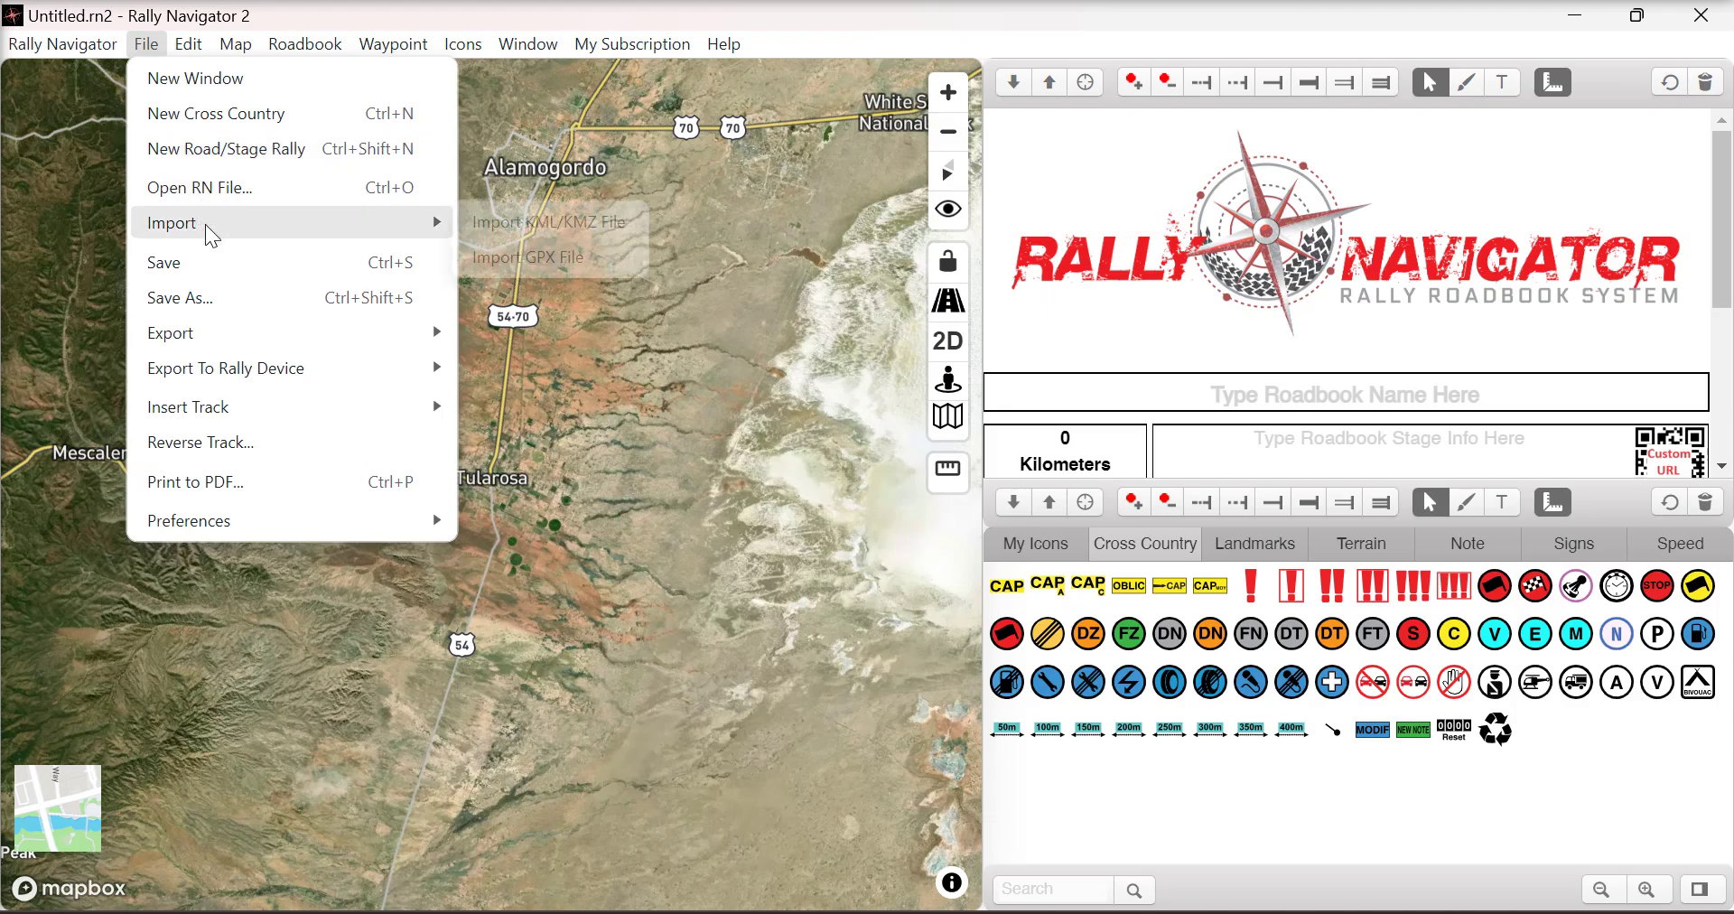
pyautogui.click(506, 264)
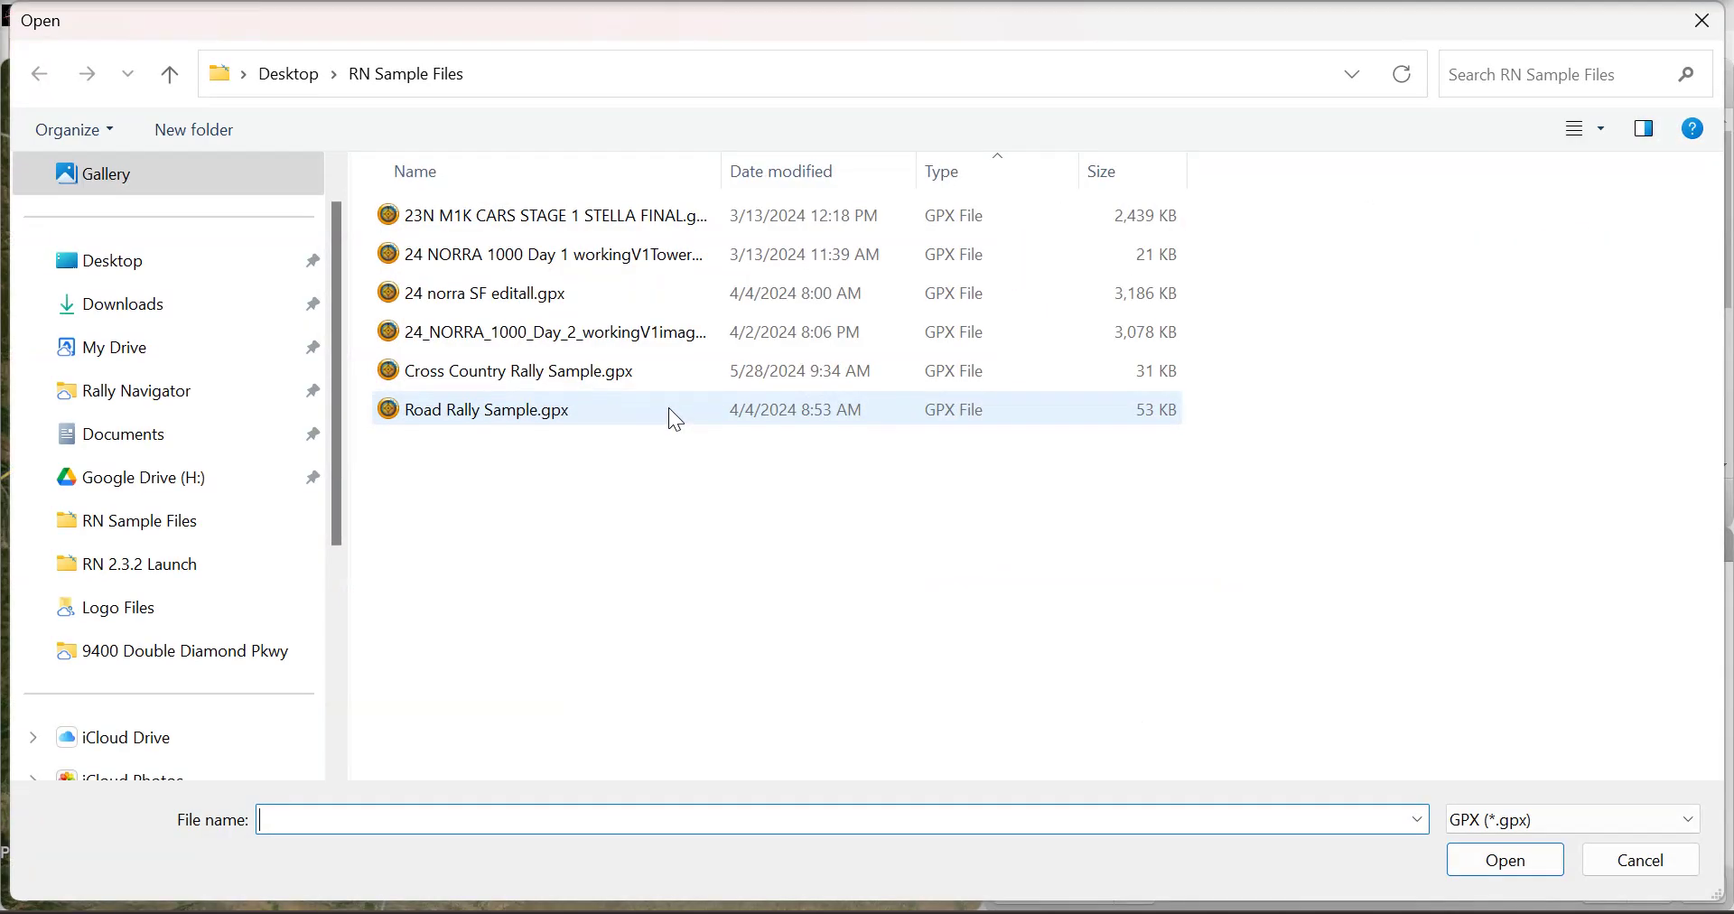
pyautogui.click(520, 376)
pyautogui.click(1507, 869)
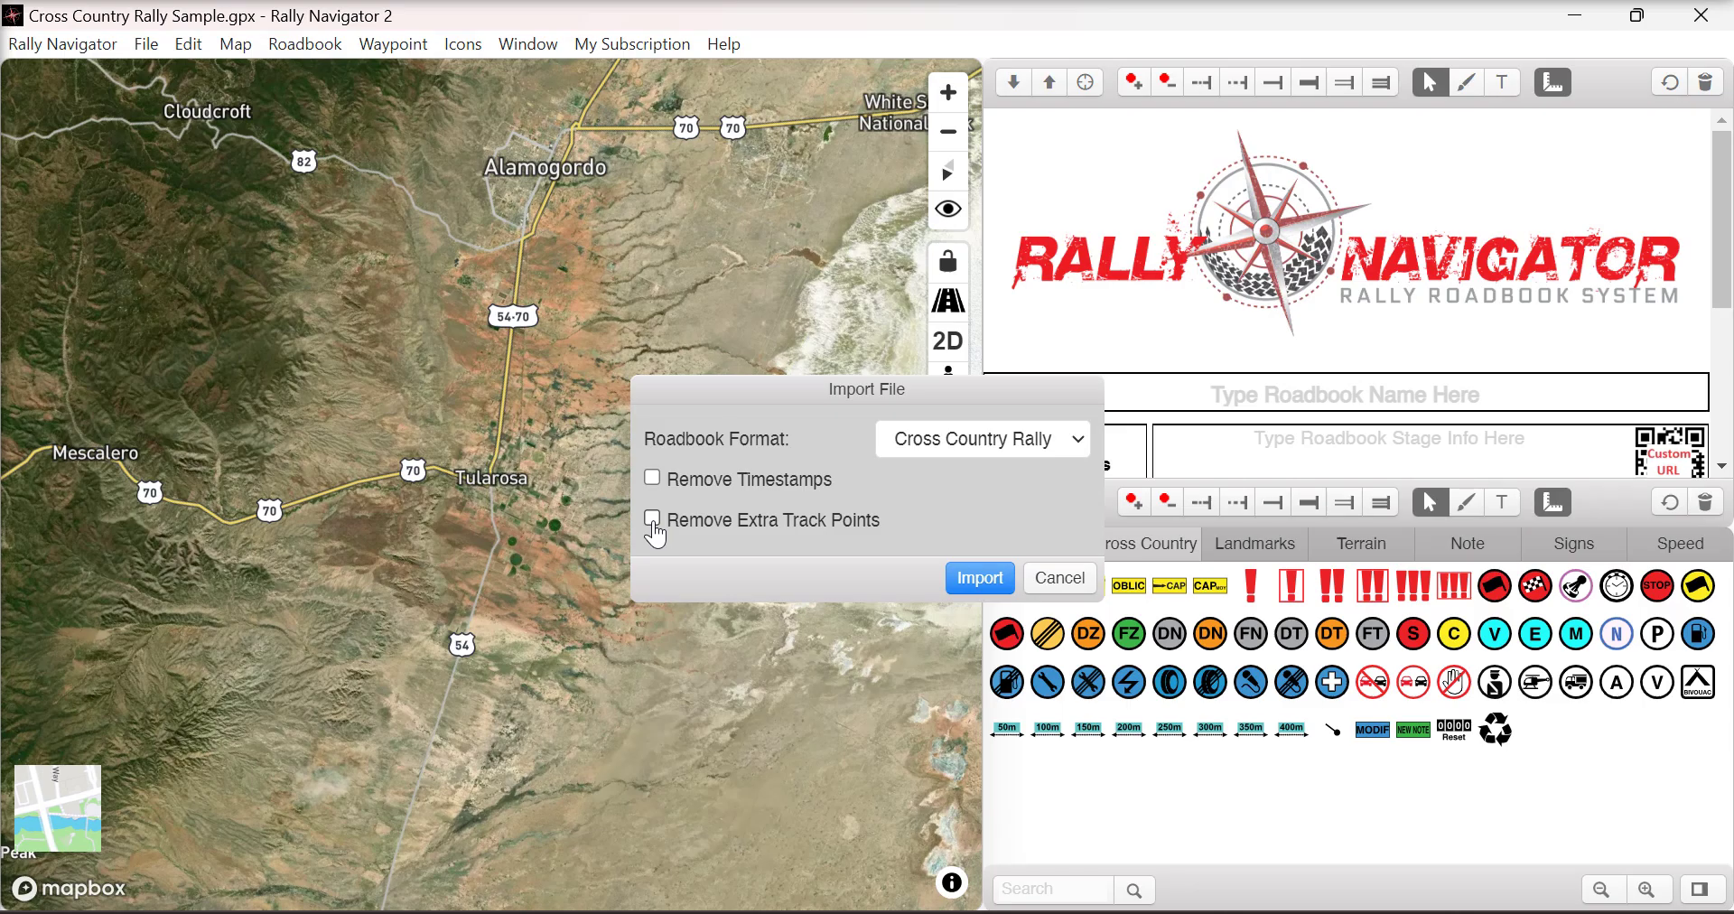
# Cancel the GPX import, browse Export To Rally Device, and display the Speed icon set.
pyautogui.click(1048, 580)
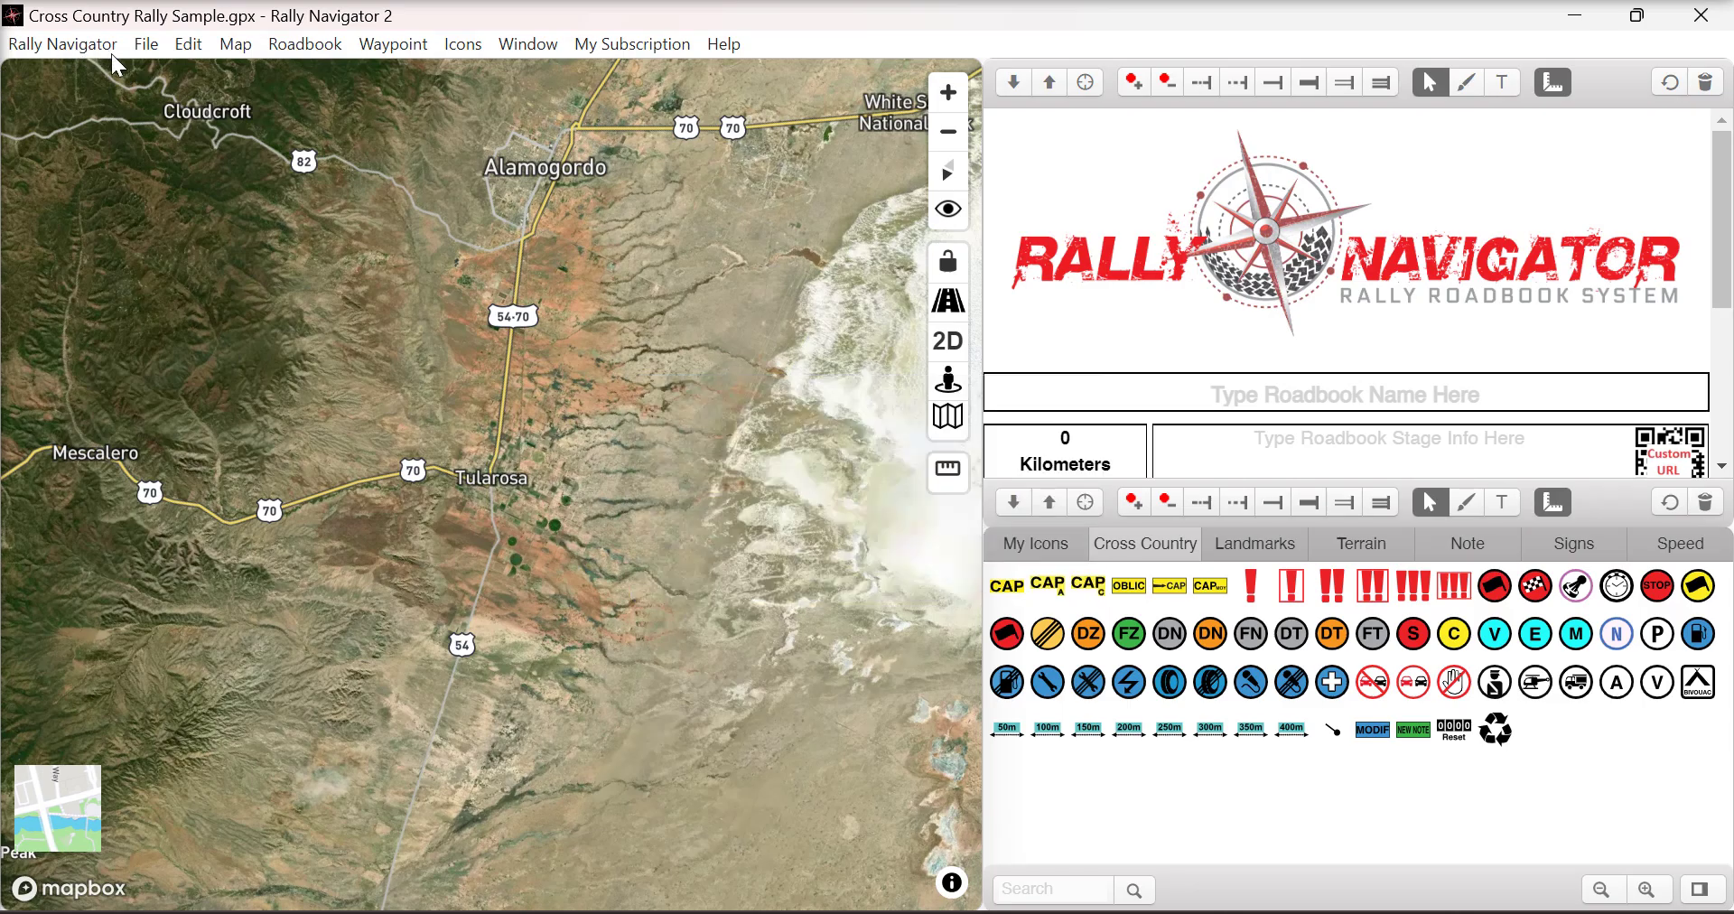
pyautogui.click(143, 52)
pyautogui.moveTo(249, 369)
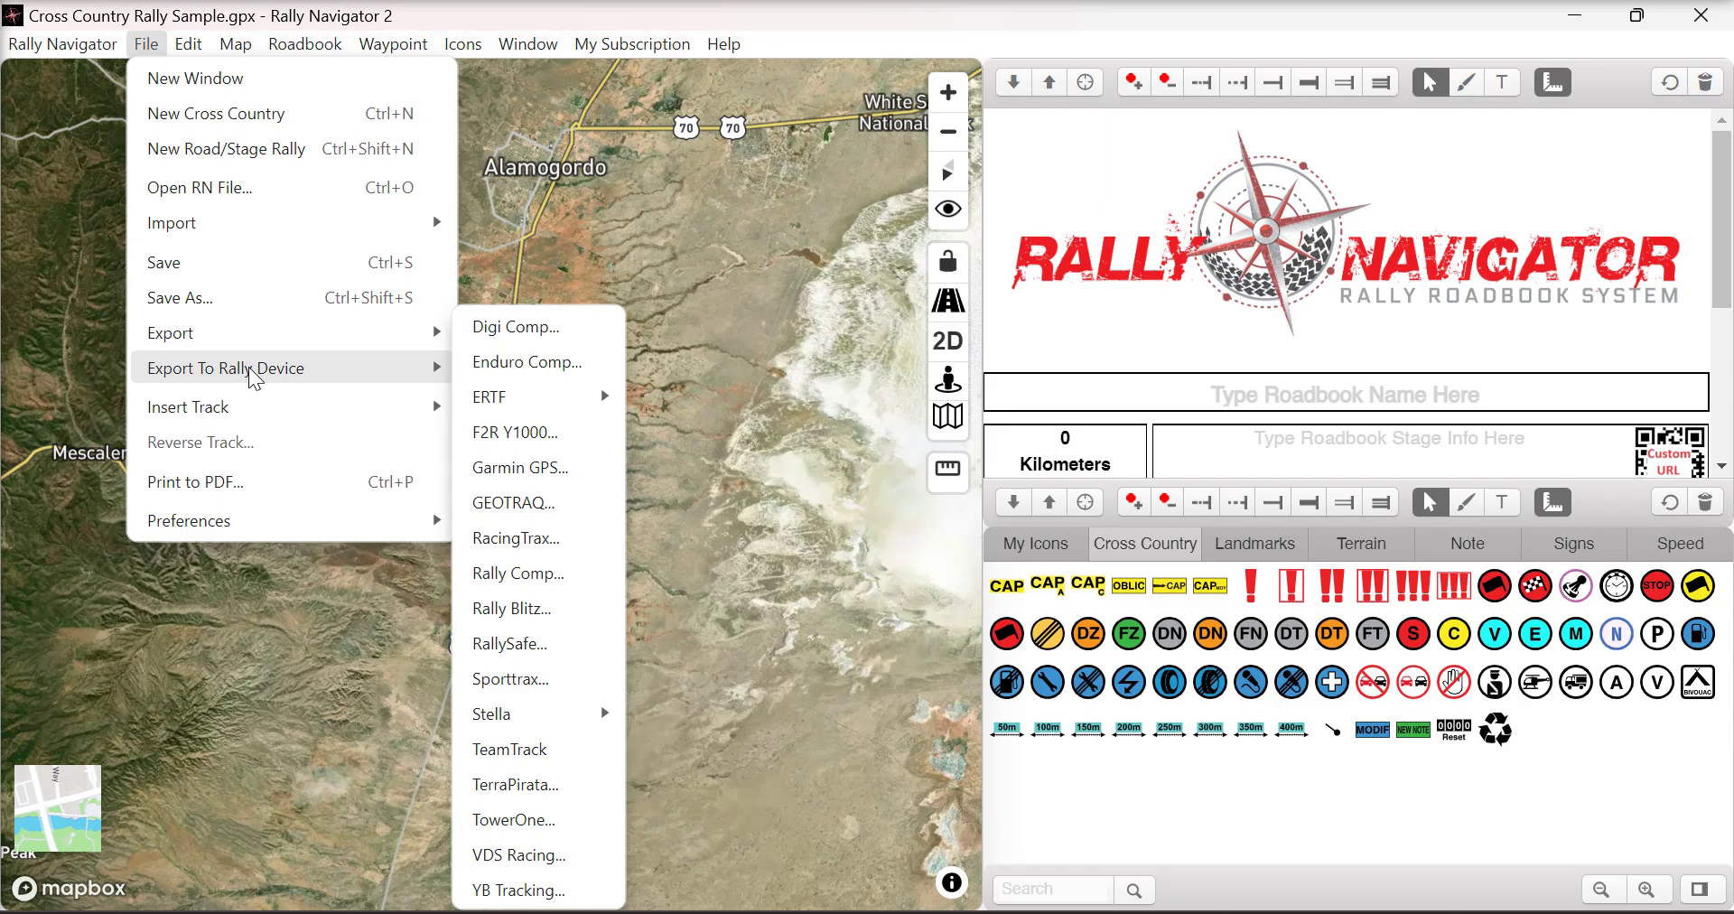
pyautogui.click(1680, 542)
pyautogui.click(1680, 542)
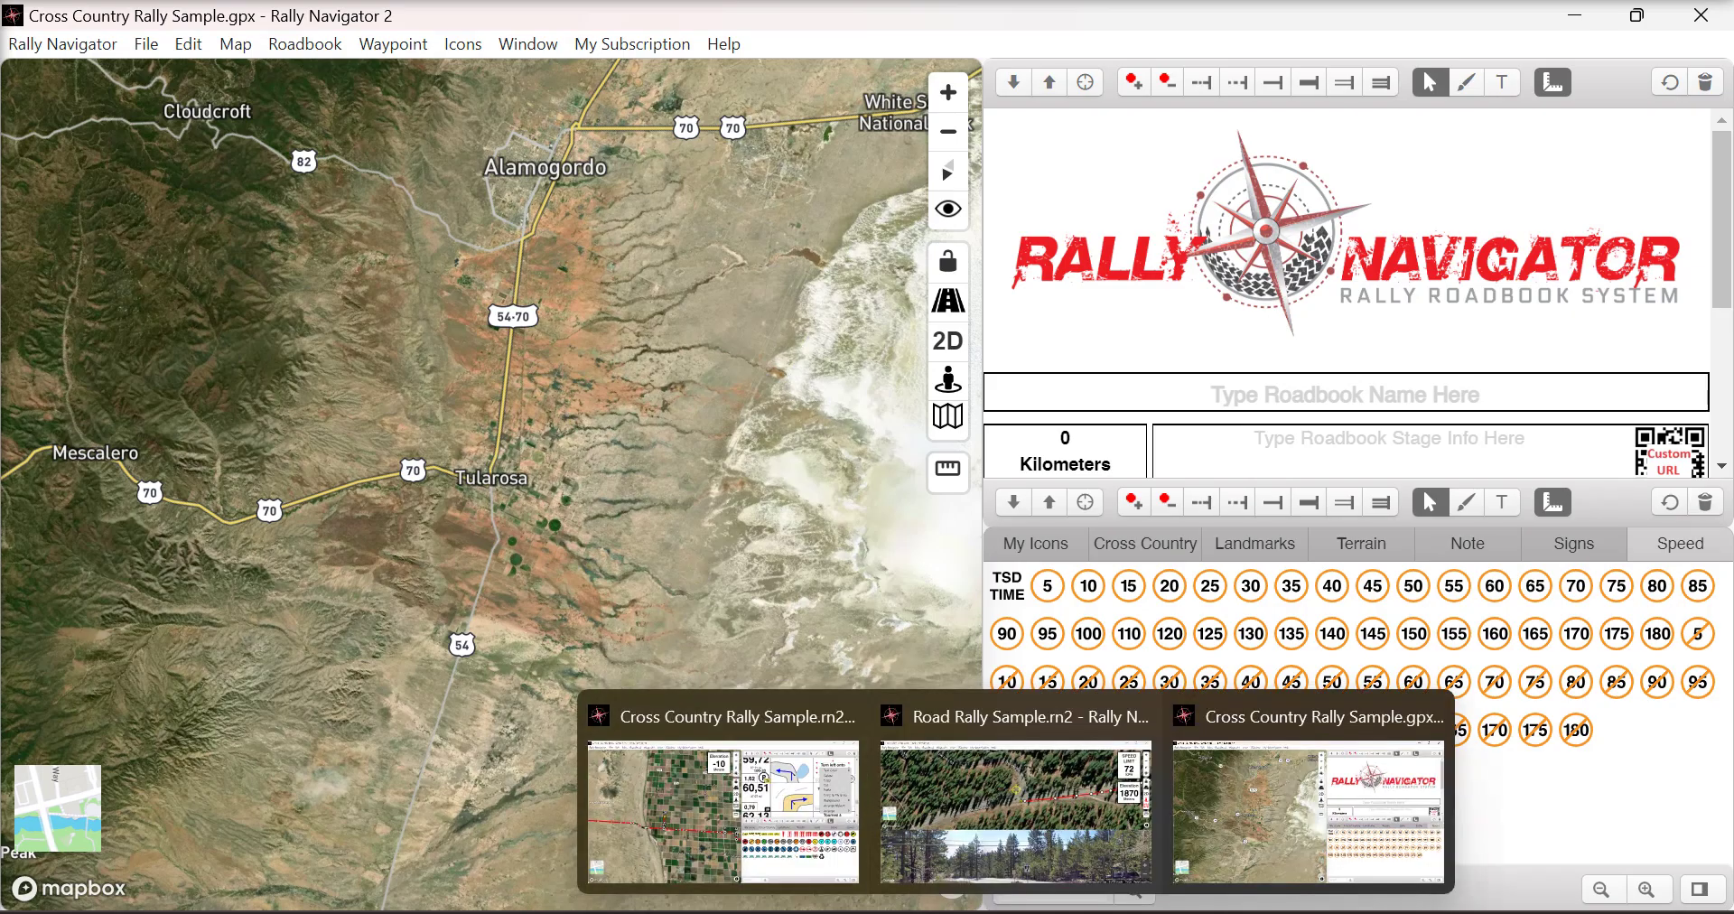
# Export Cross Country Rally Sample.rn2 via File > Export > TSD and Control Waypoint - Excel Worksheet.
pyautogui.click(756, 713)
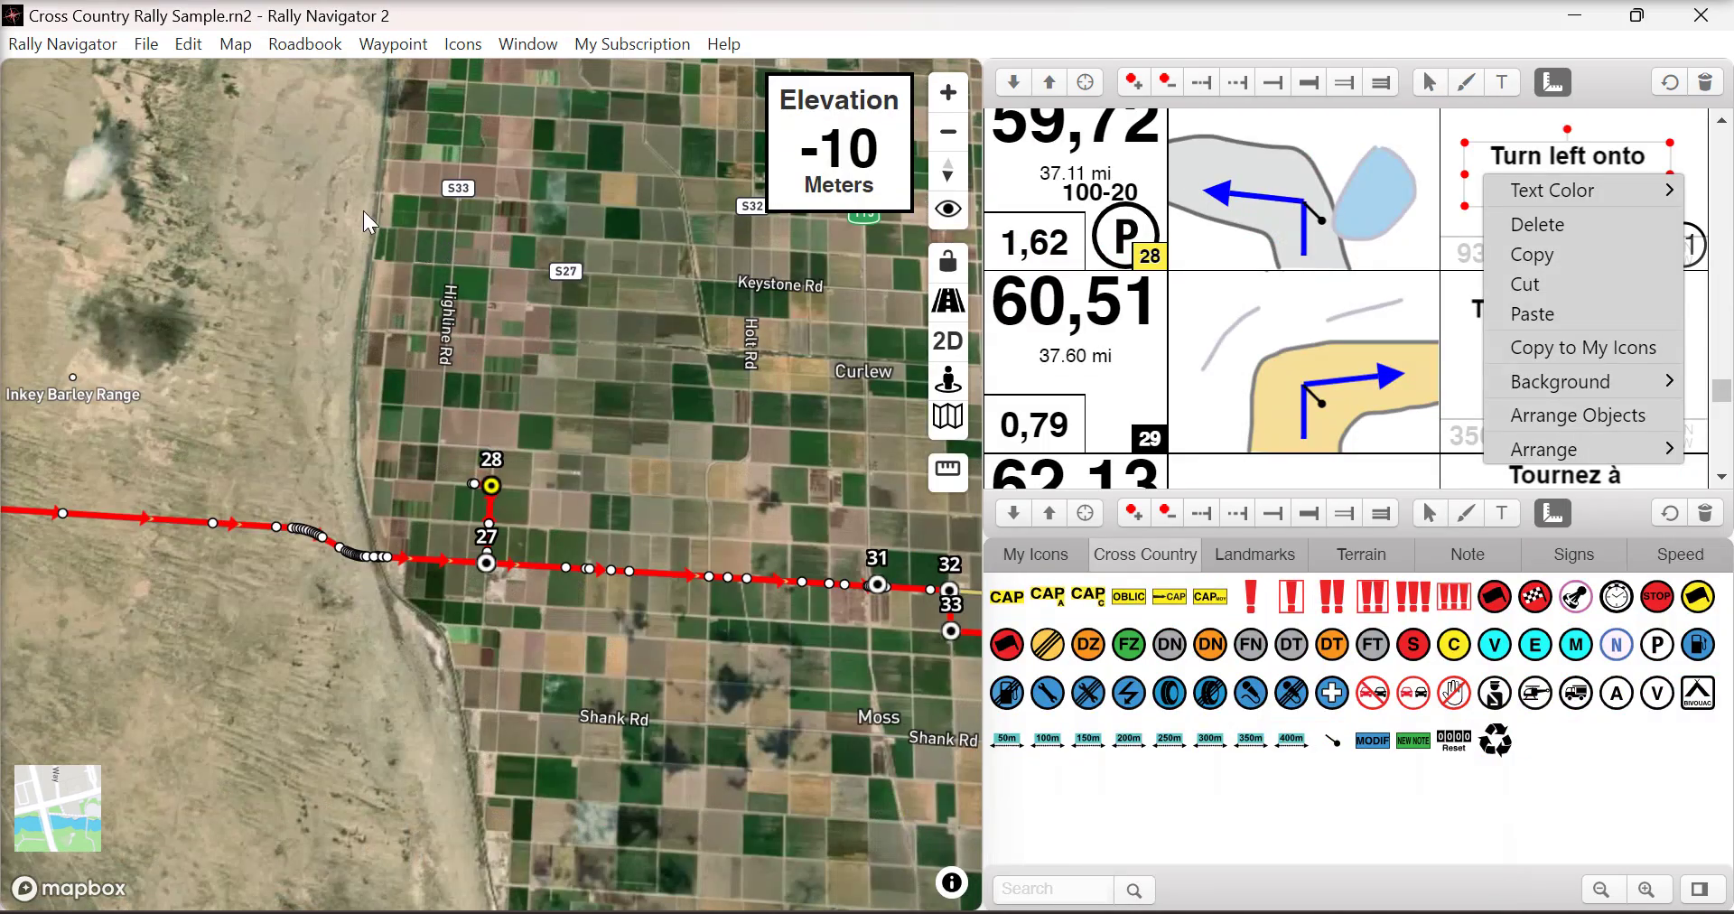
pyautogui.click(145, 43)
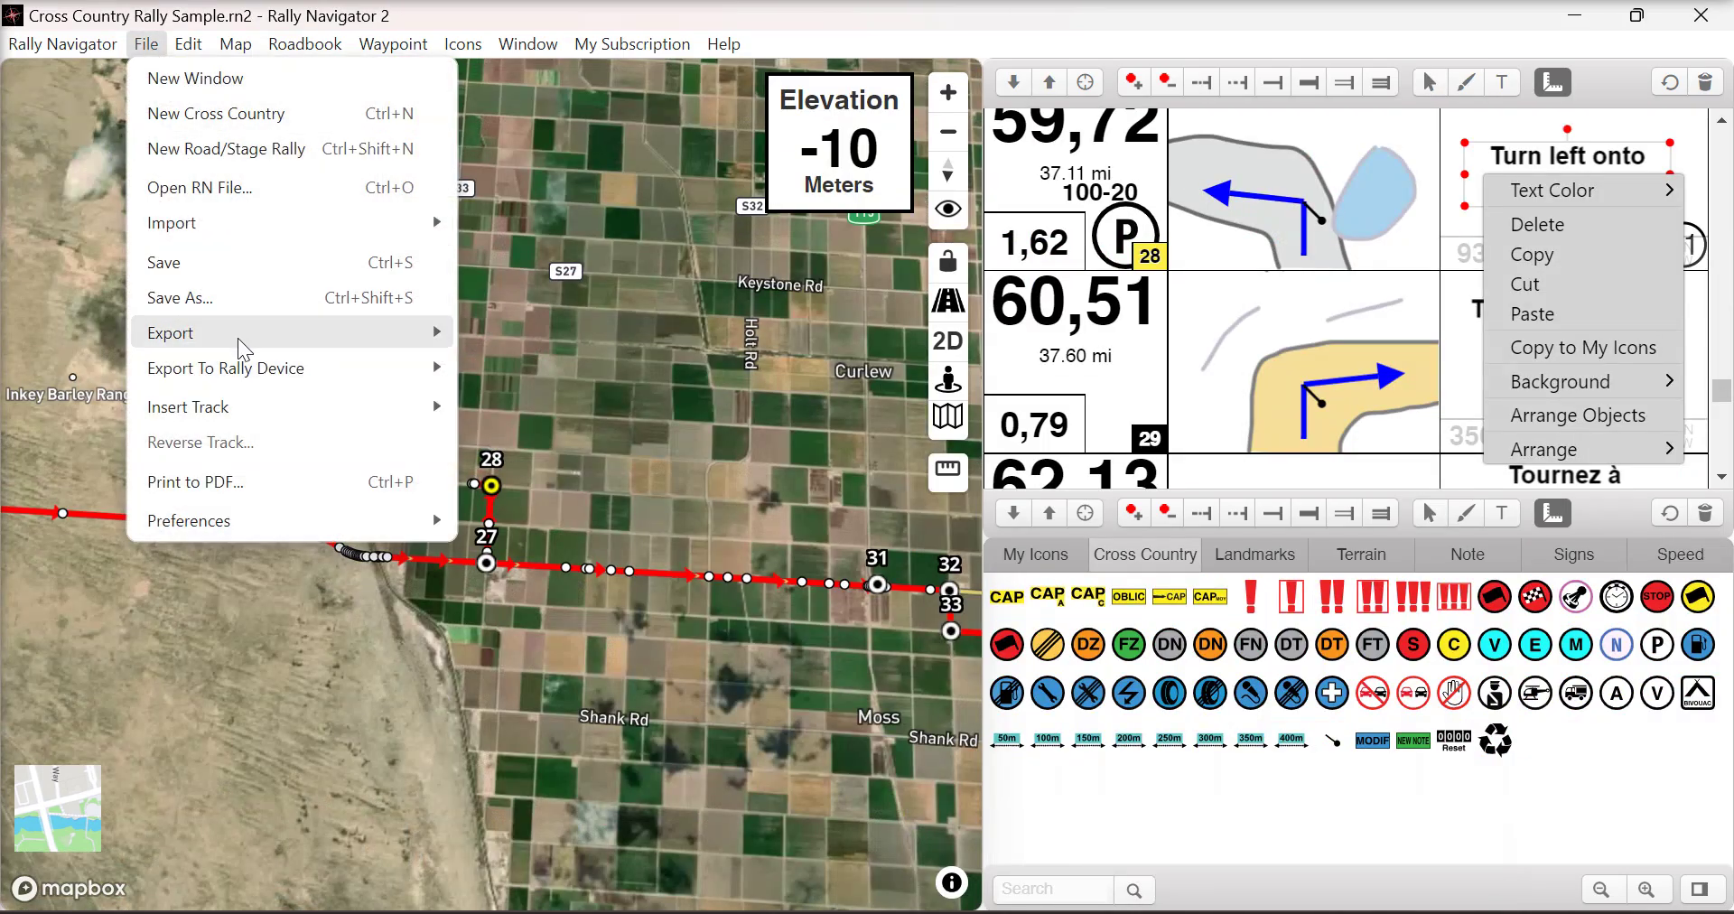
pyautogui.moveTo(237, 336)
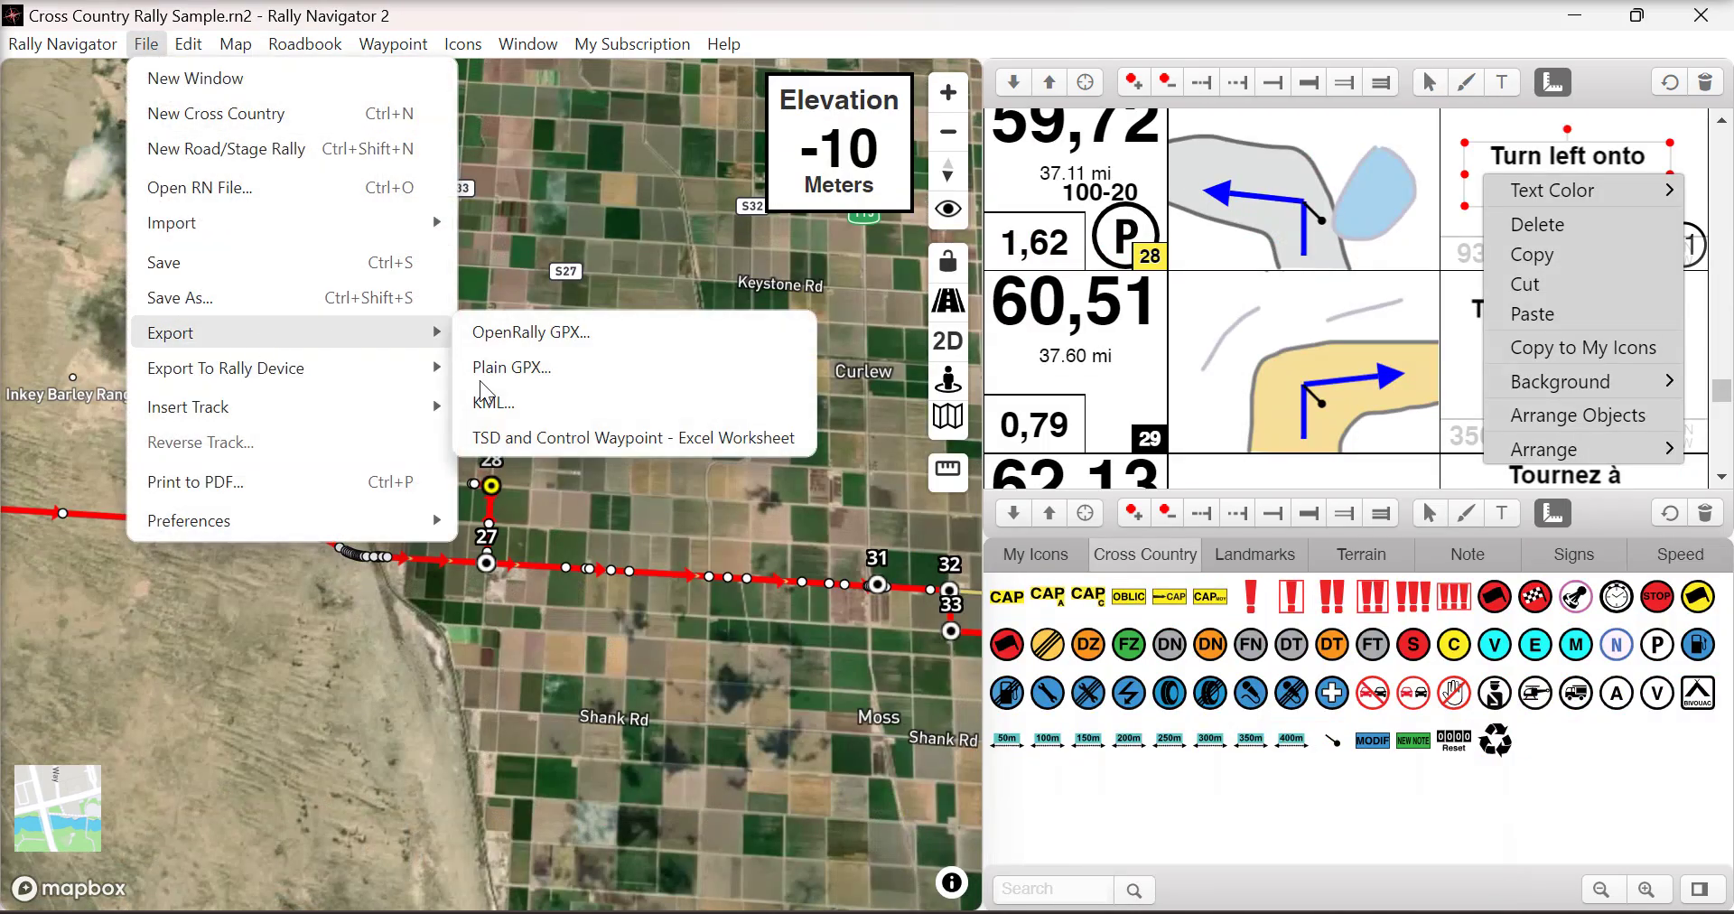
pyautogui.click(707, 446)
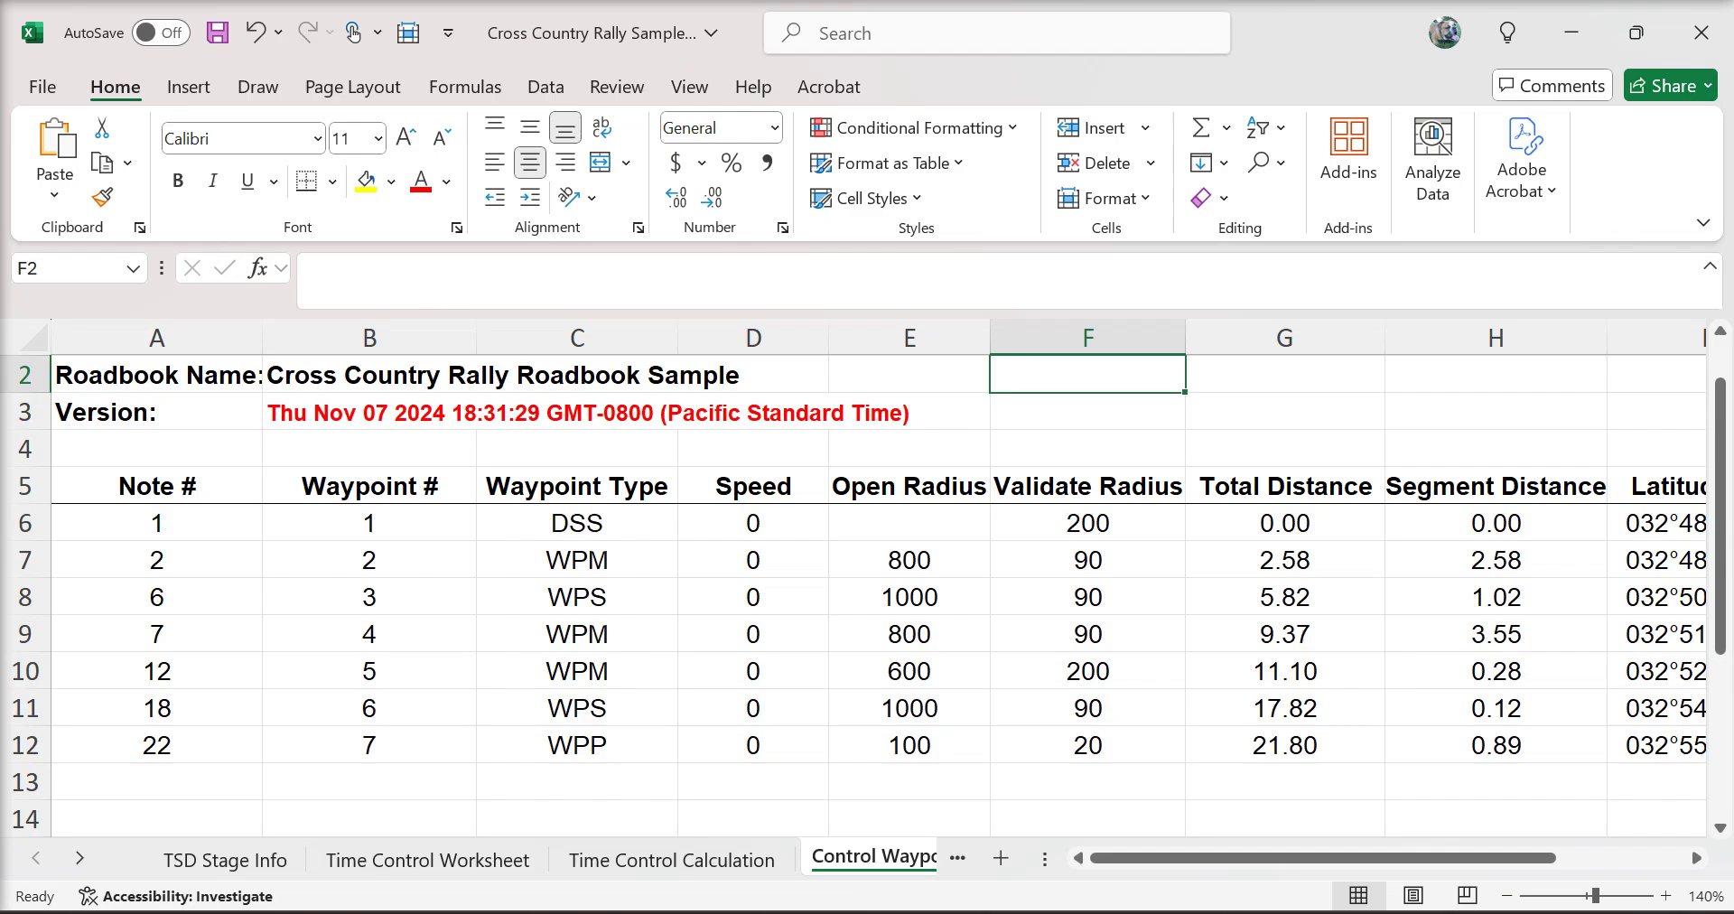
# Go from the Excel Control Waypoints sheet back to the Rally Navigator 2 roadbook.
pyautogui.click(772, 718)
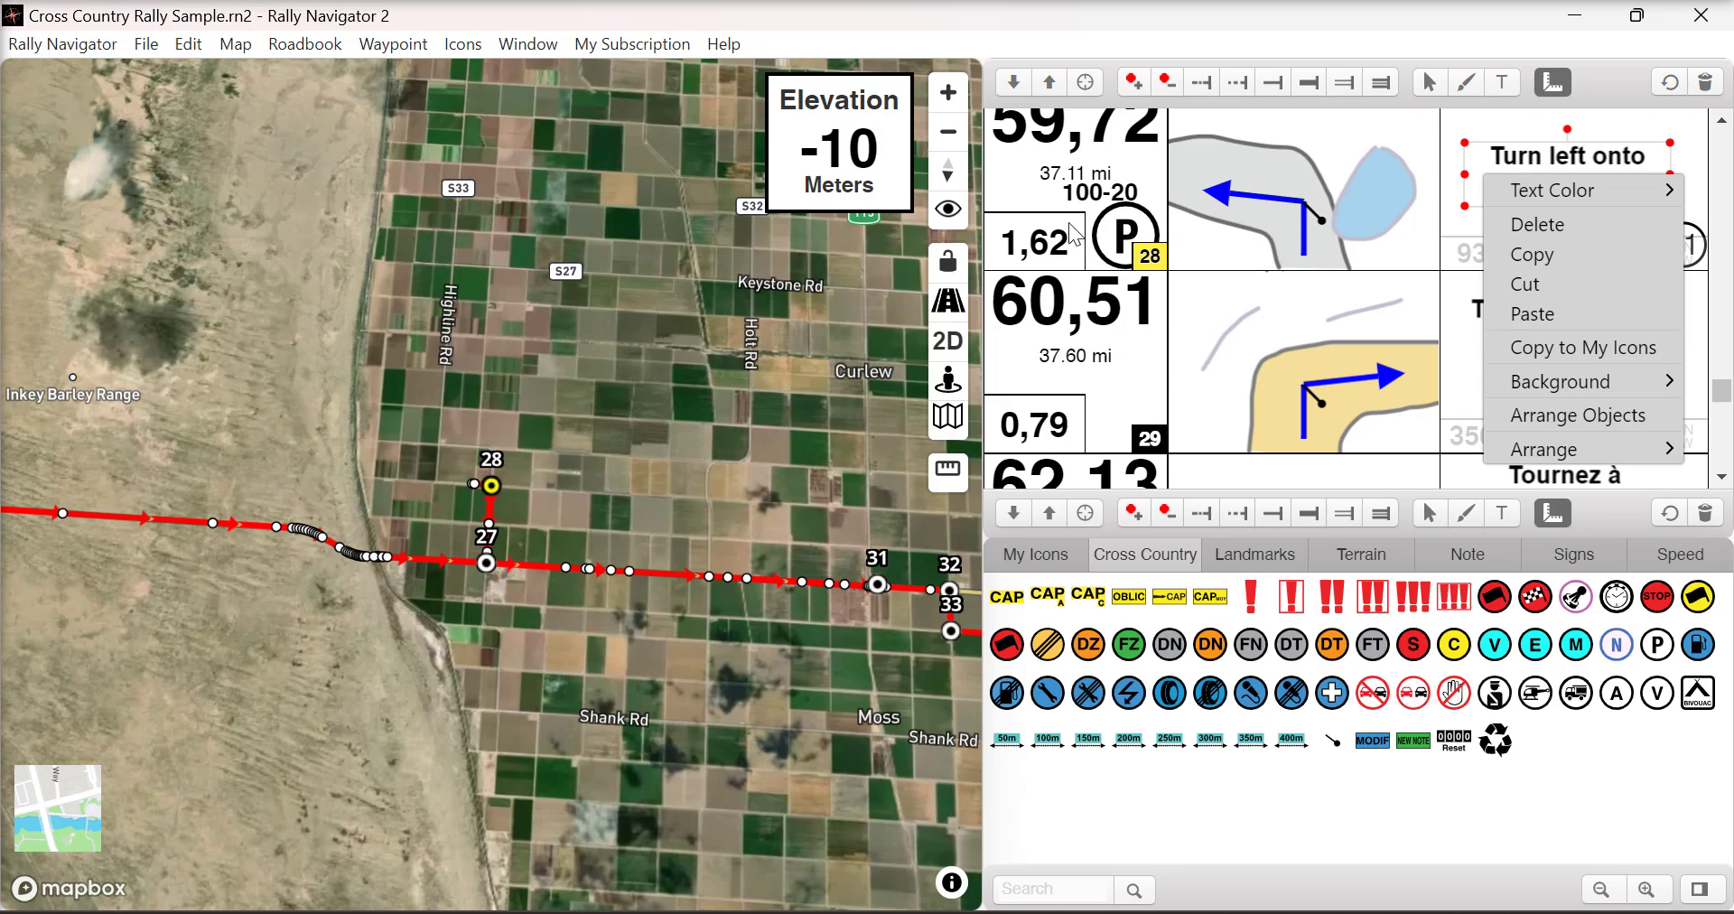
# Deselect the text box, check the map display options, and switch roadbook windows from the taskbar.
pyautogui.click(1021, 186)
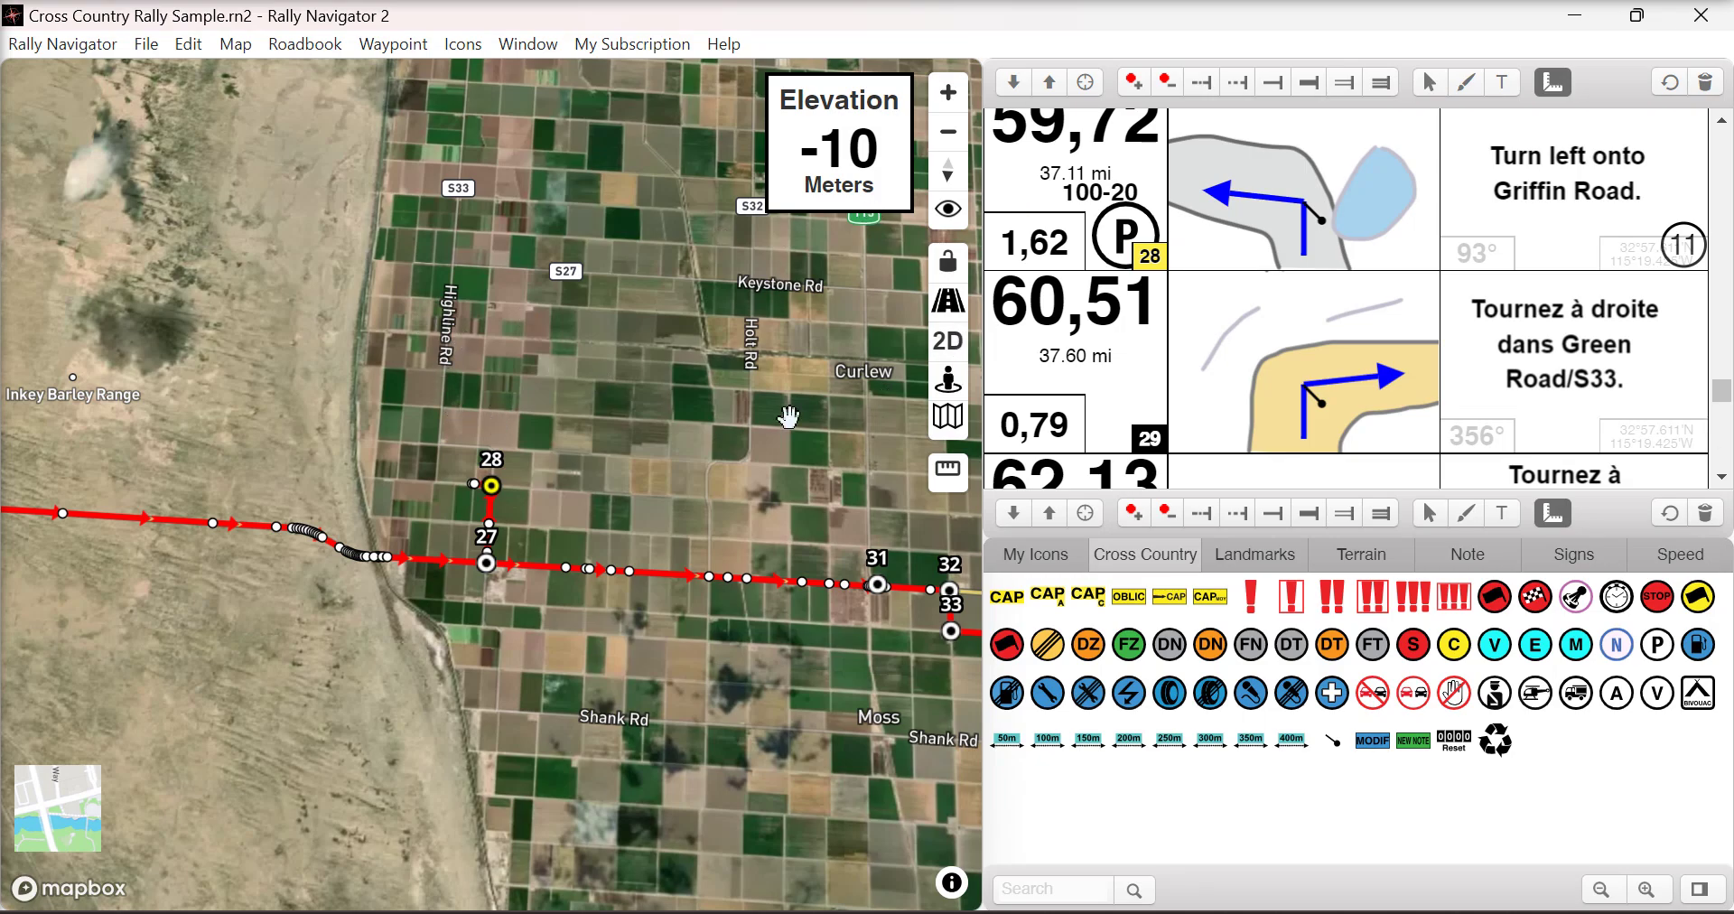
pyautogui.click(236, 44)
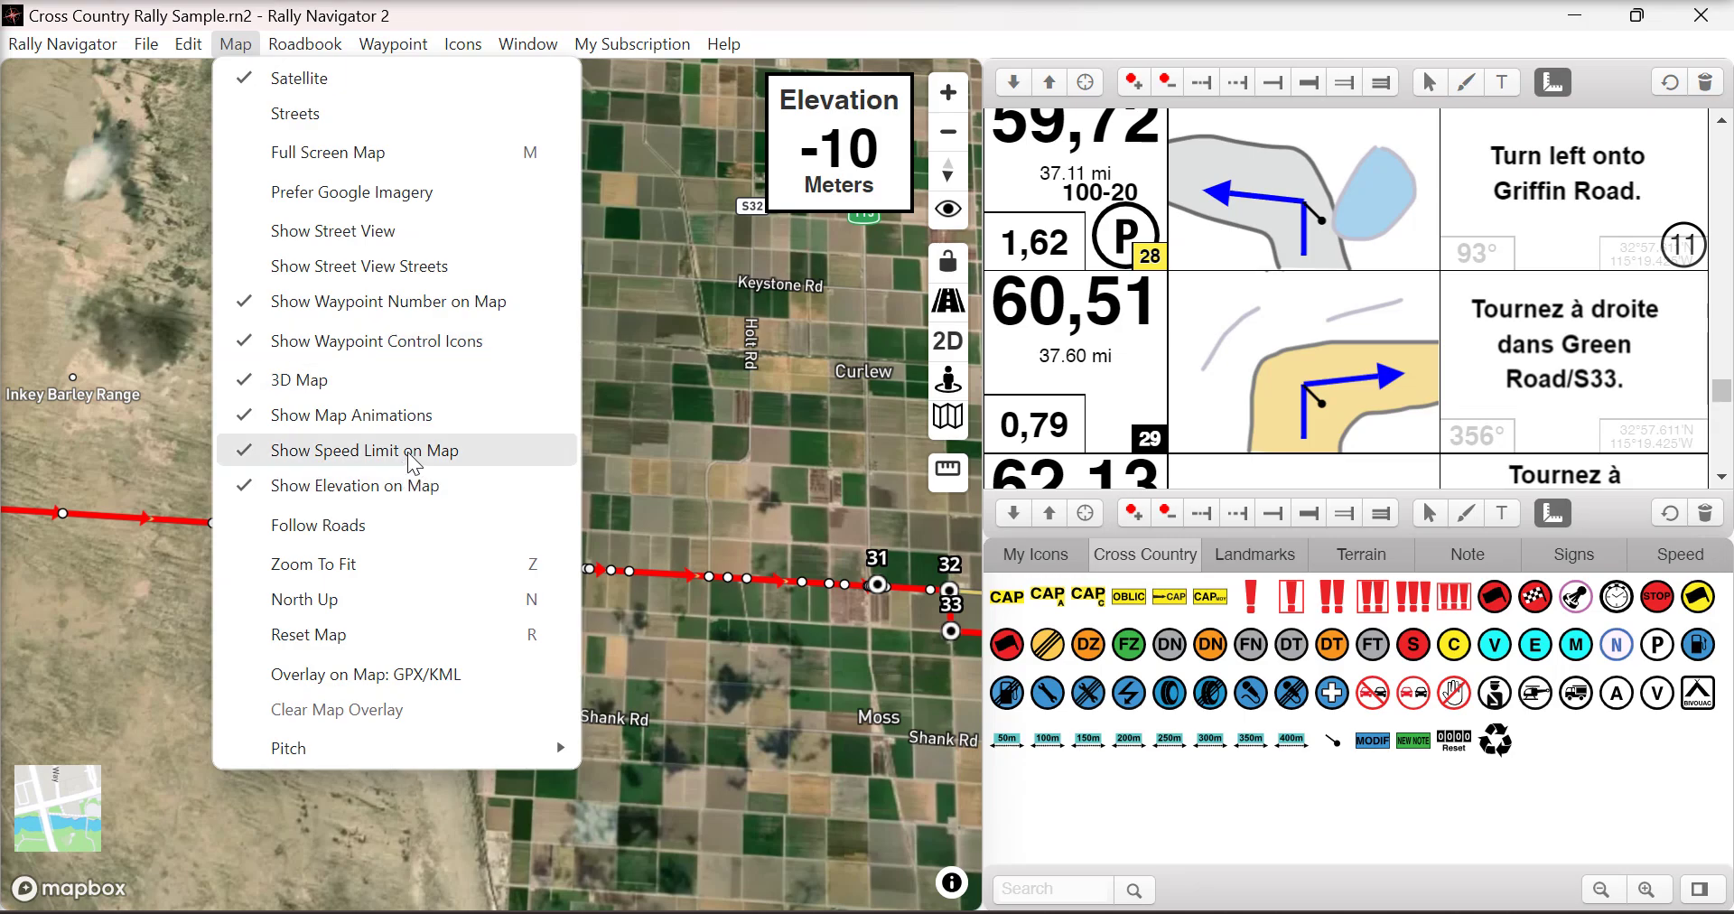
pyautogui.moveTo(1016, 910)
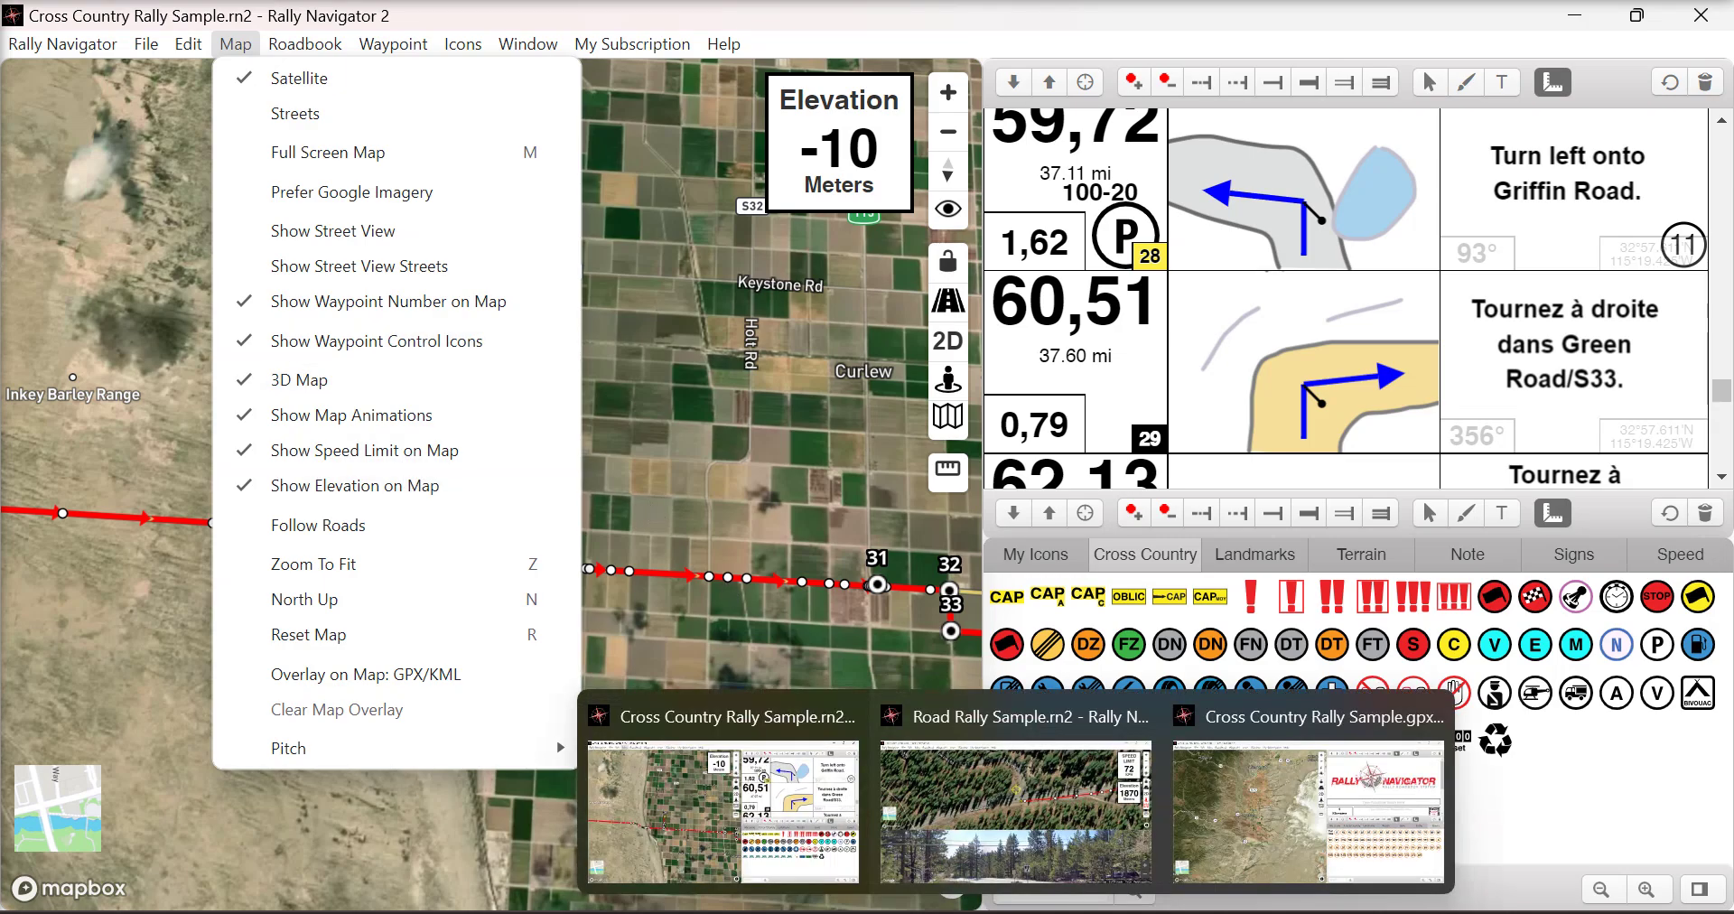
pyautogui.click(983, 755)
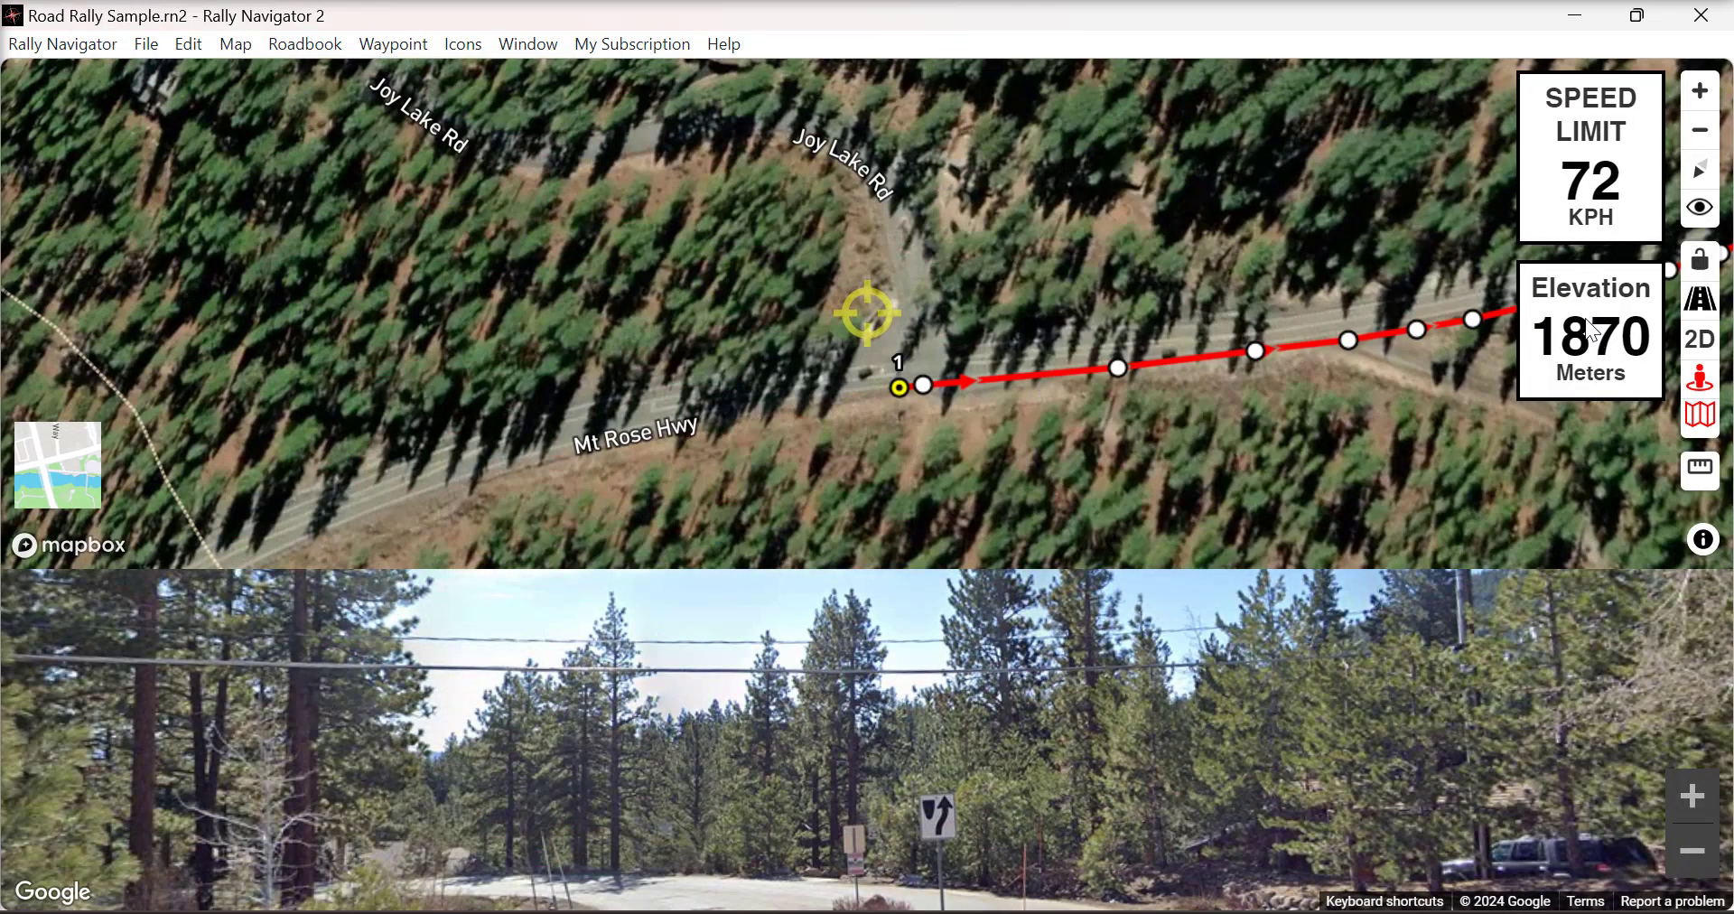
# Switch to the Cross Country Rally Sample.rn2 roadbook and select row 20.
pyautogui.moveTo(1016, 910)
pyautogui.click(817, 736)
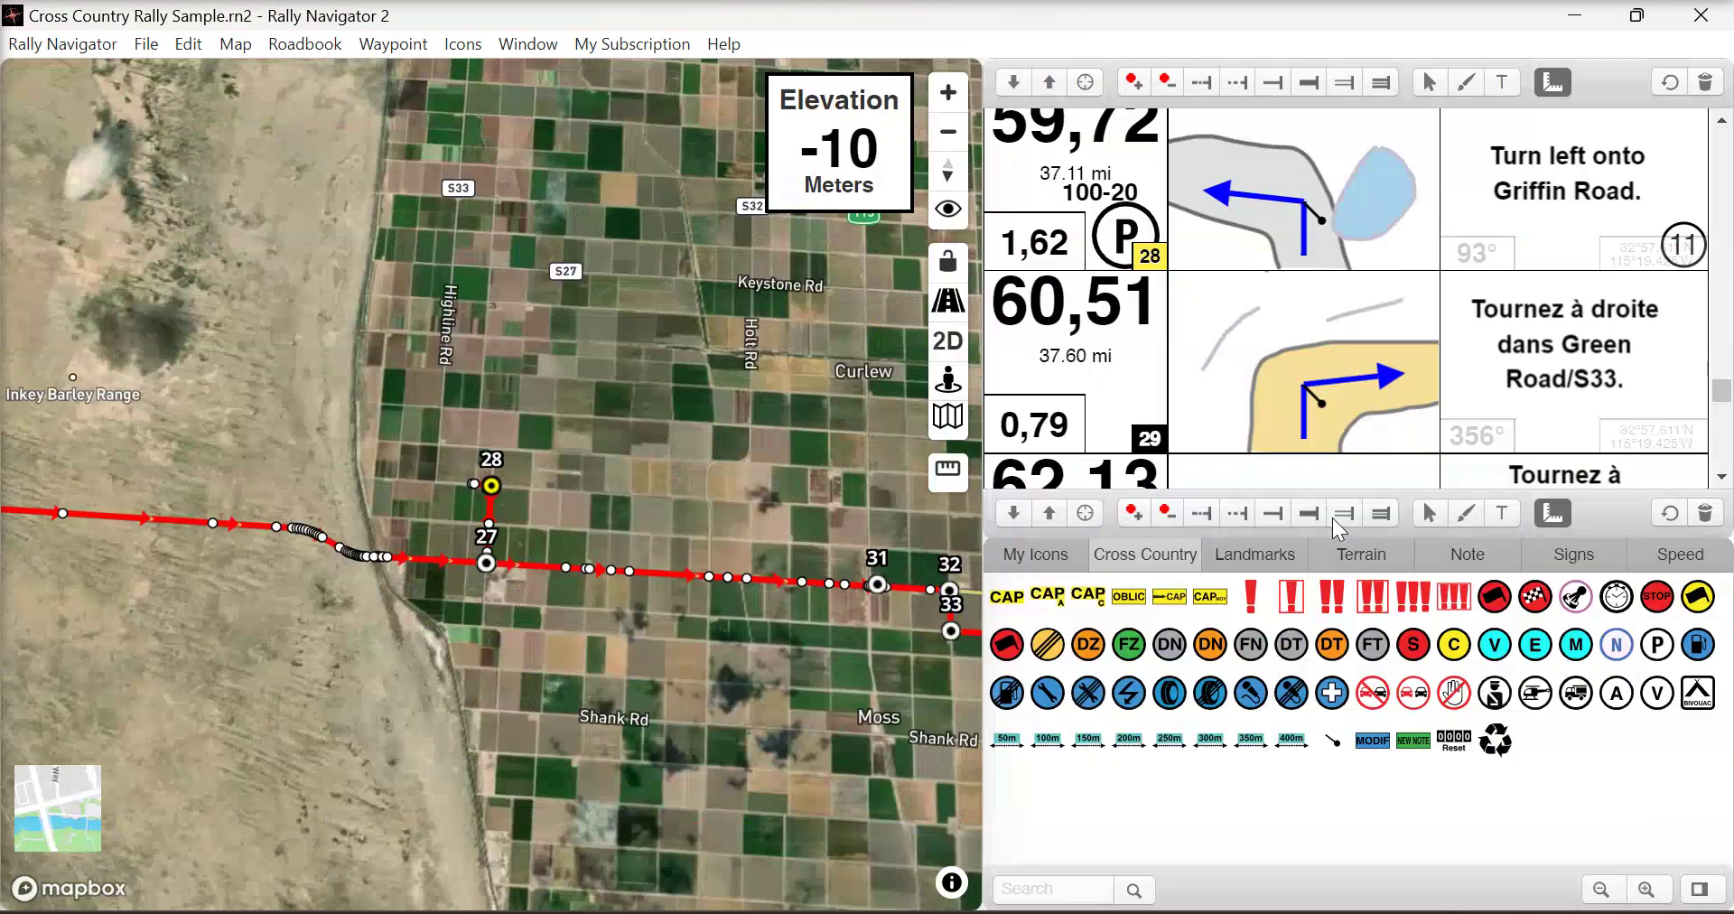
pyautogui.moveTo(1722, 391); pyautogui.dragTo(1728, 329)
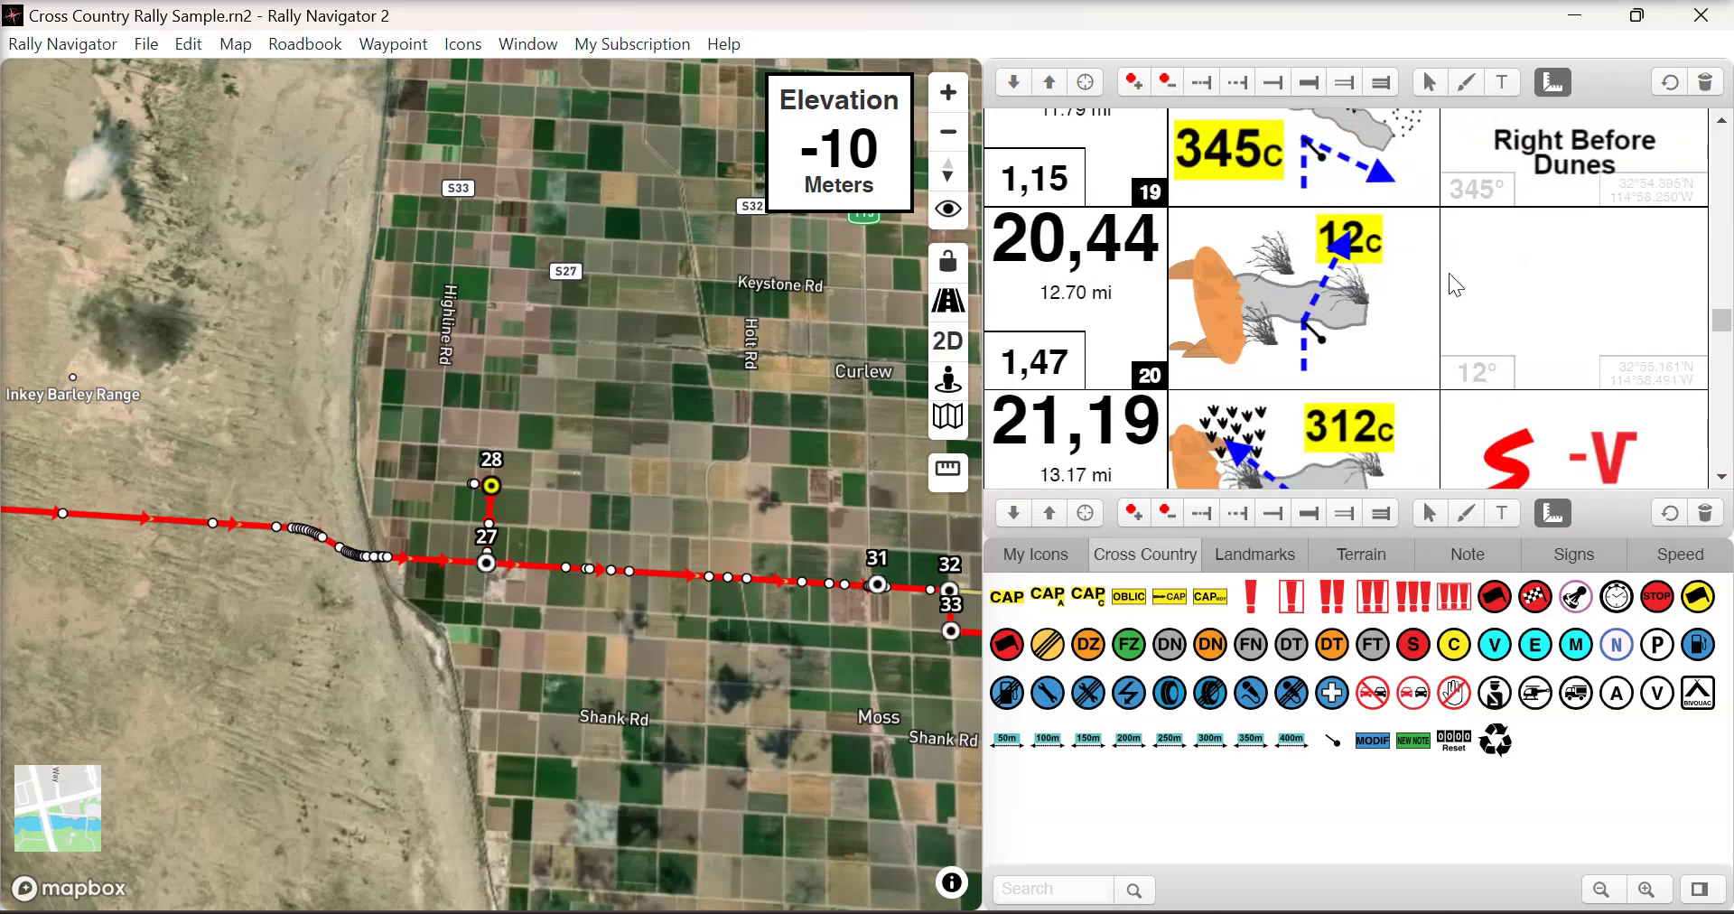
pyautogui.click(1505, 290)
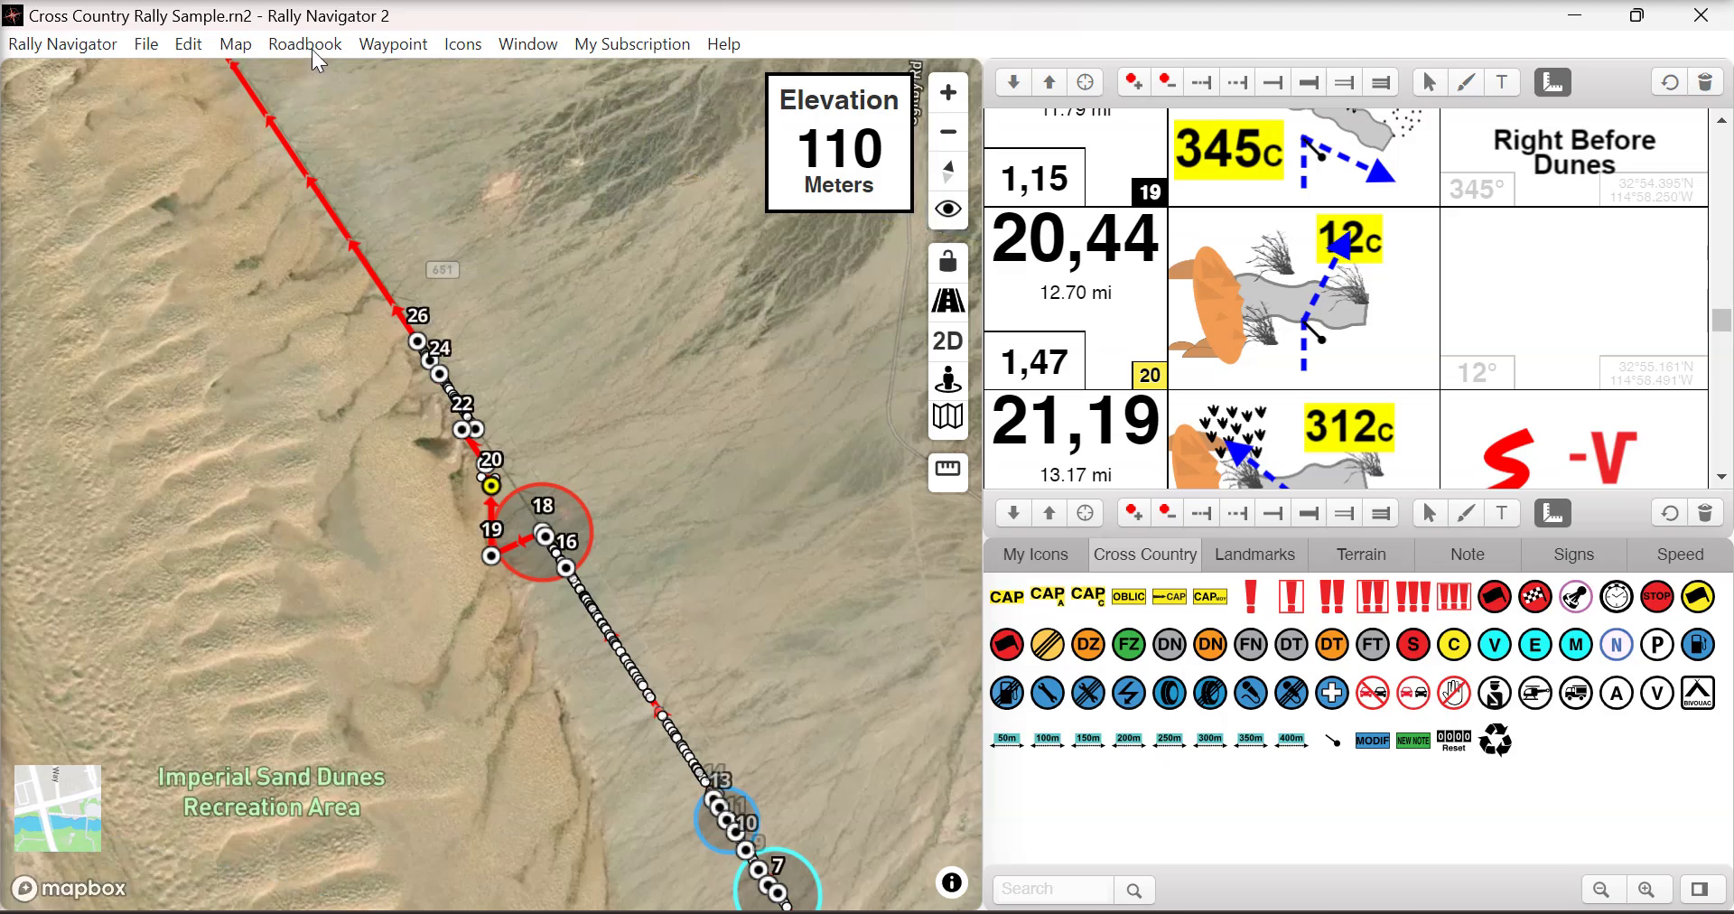
# Add an ET distance CAP reading 175m at heading 260 to row 20.
pyautogui.click(390, 43)
pyautogui.moveTo(480, 217)
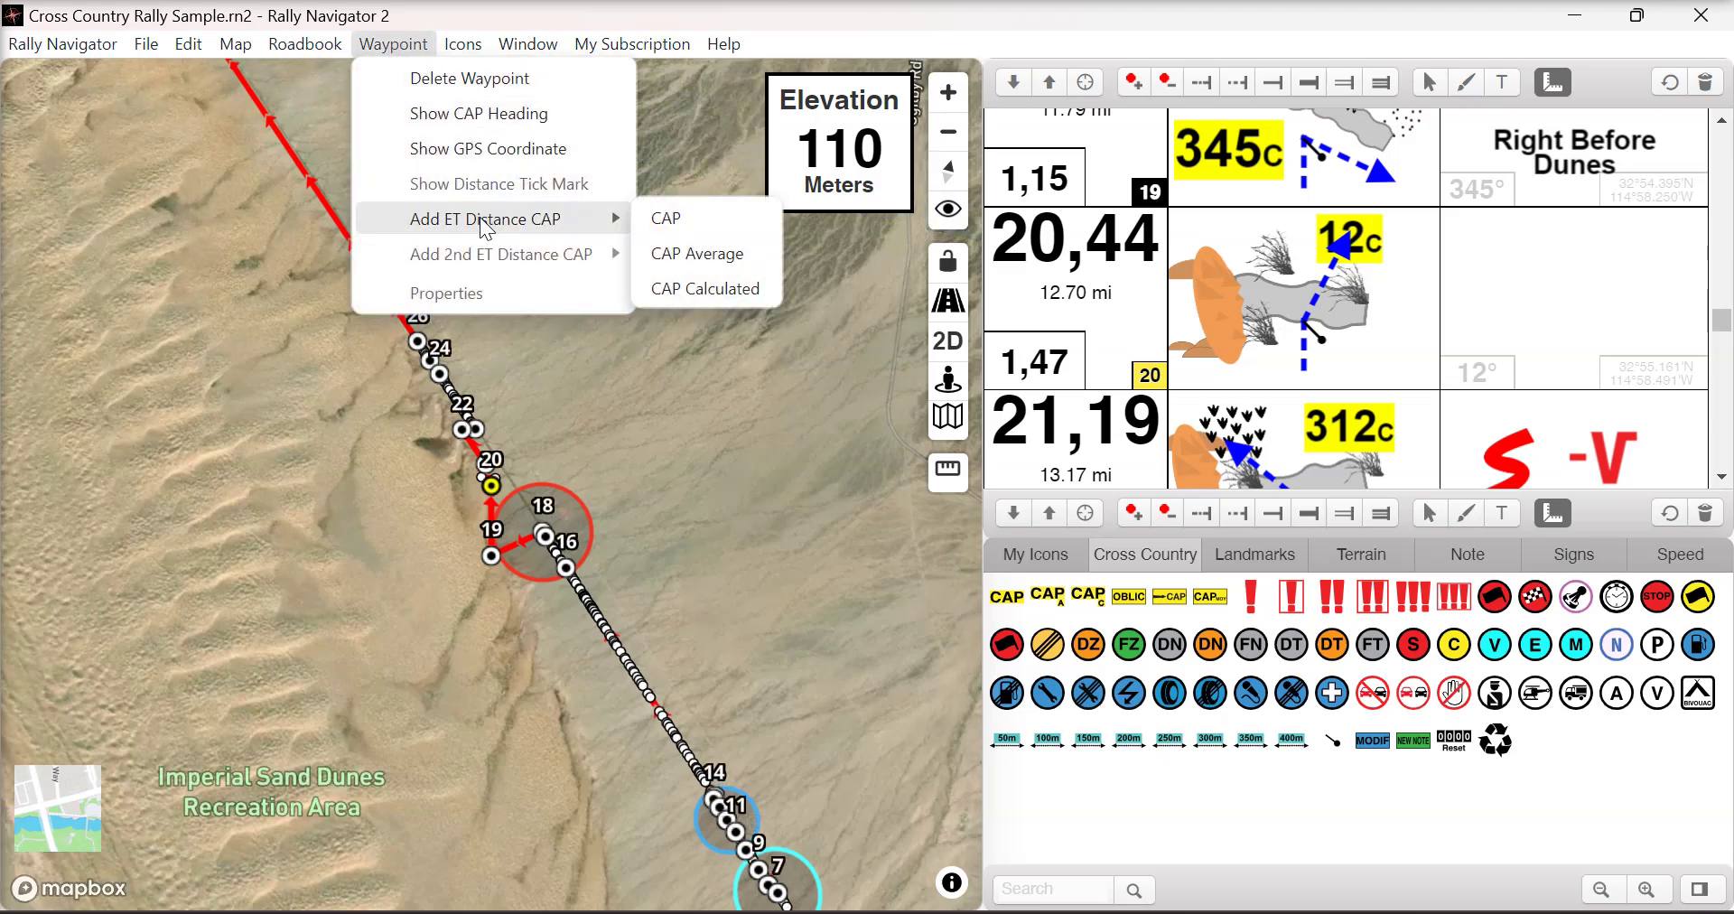
pyautogui.click(702, 222)
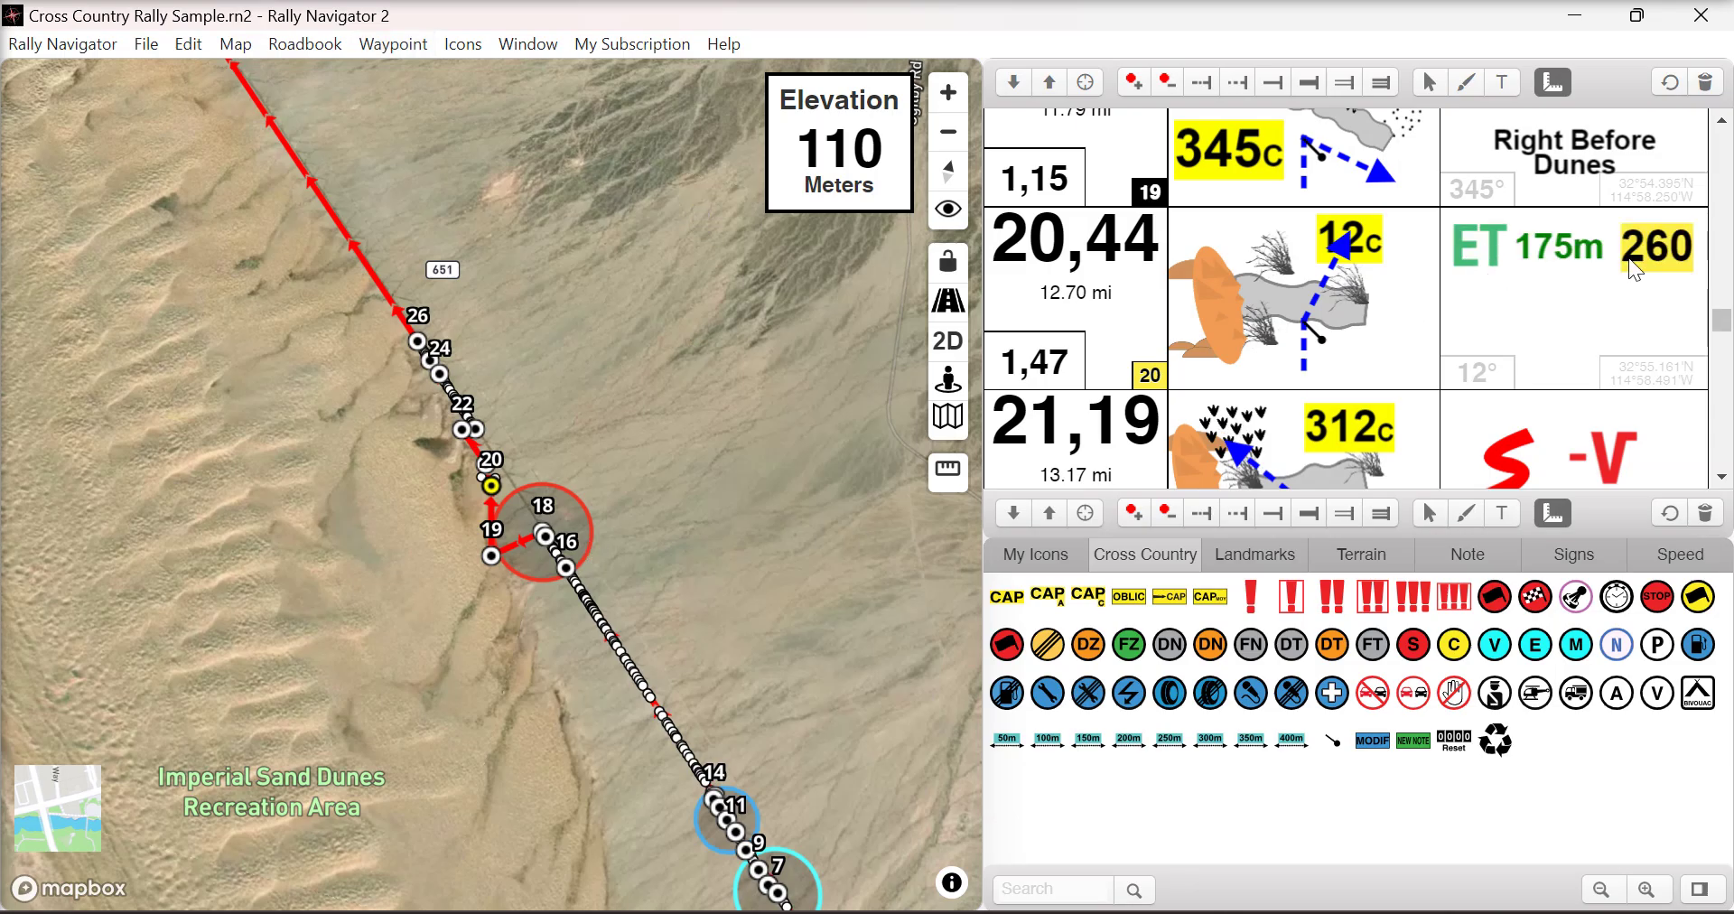
# Zoom onto waypoint 20 and drag route points to reshape the track past it.
pyautogui.click(1145, 361)
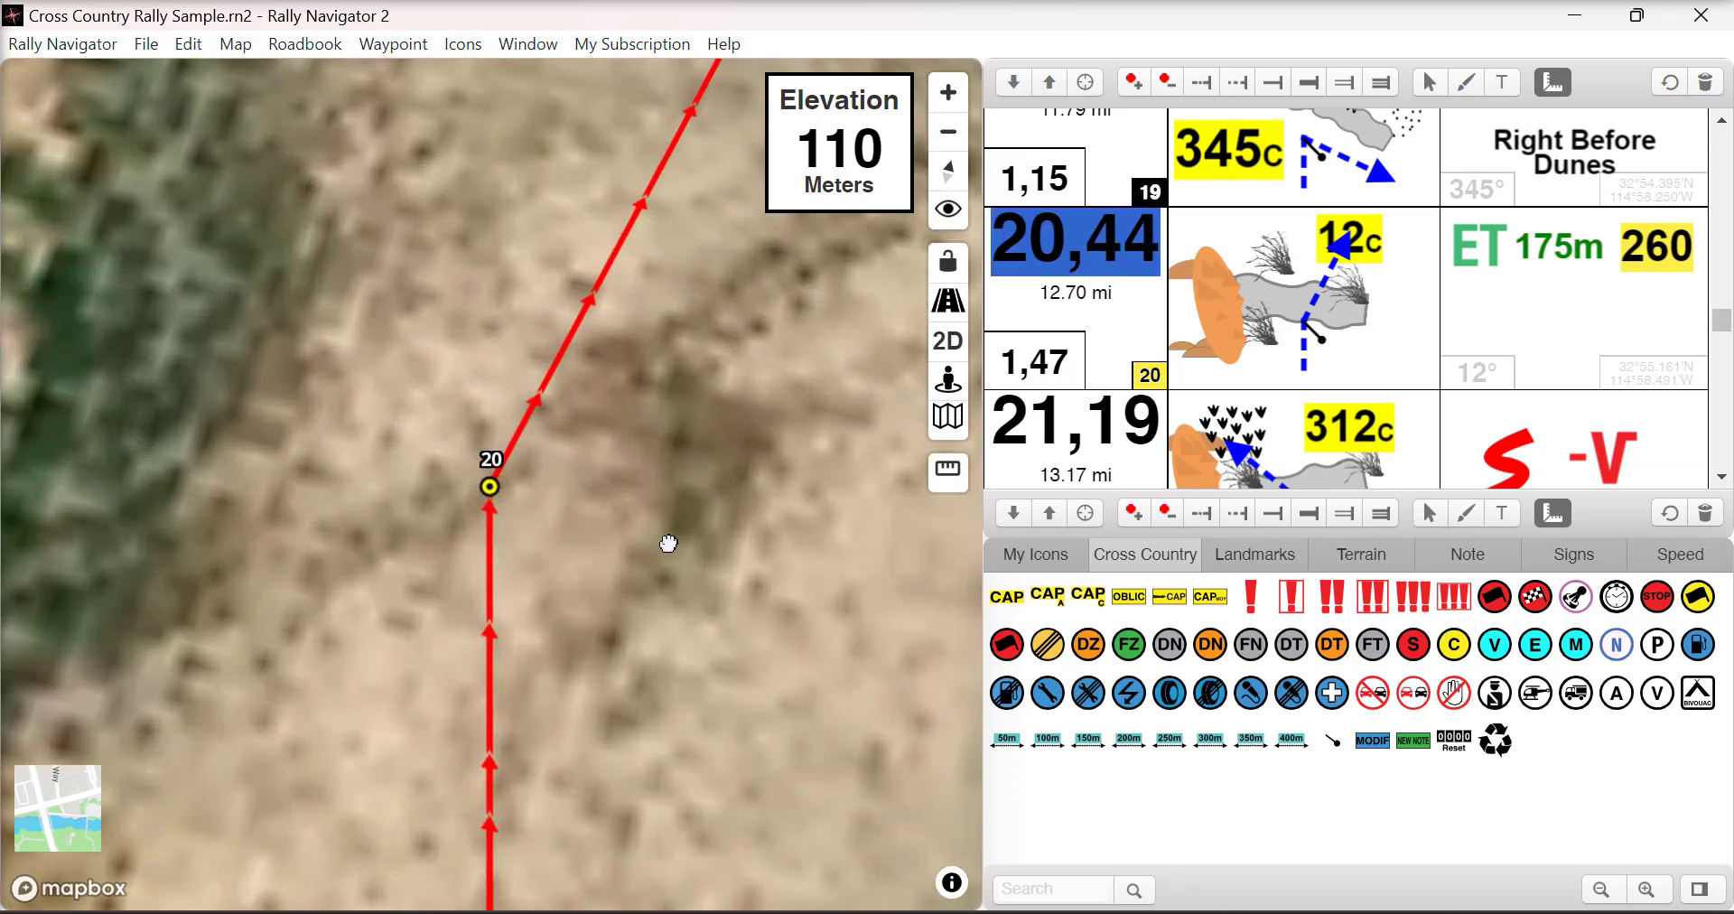
pyautogui.scroll(-2, 689, 530)
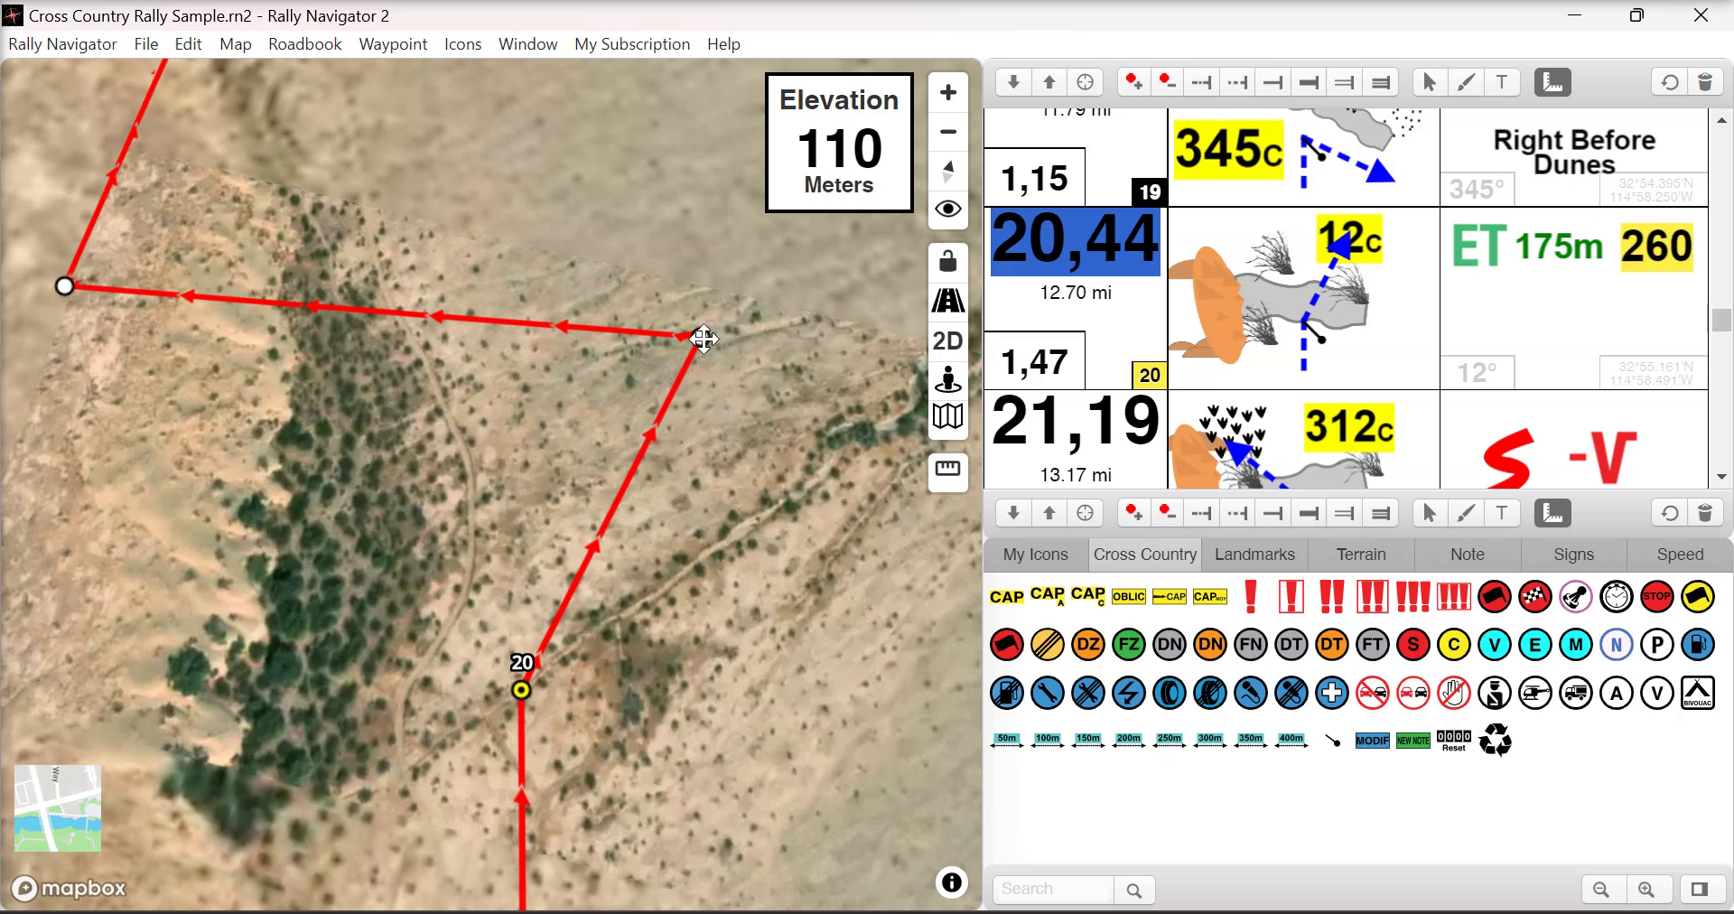
pyautogui.moveTo(607, 431); pyautogui.dragTo(607, 431)
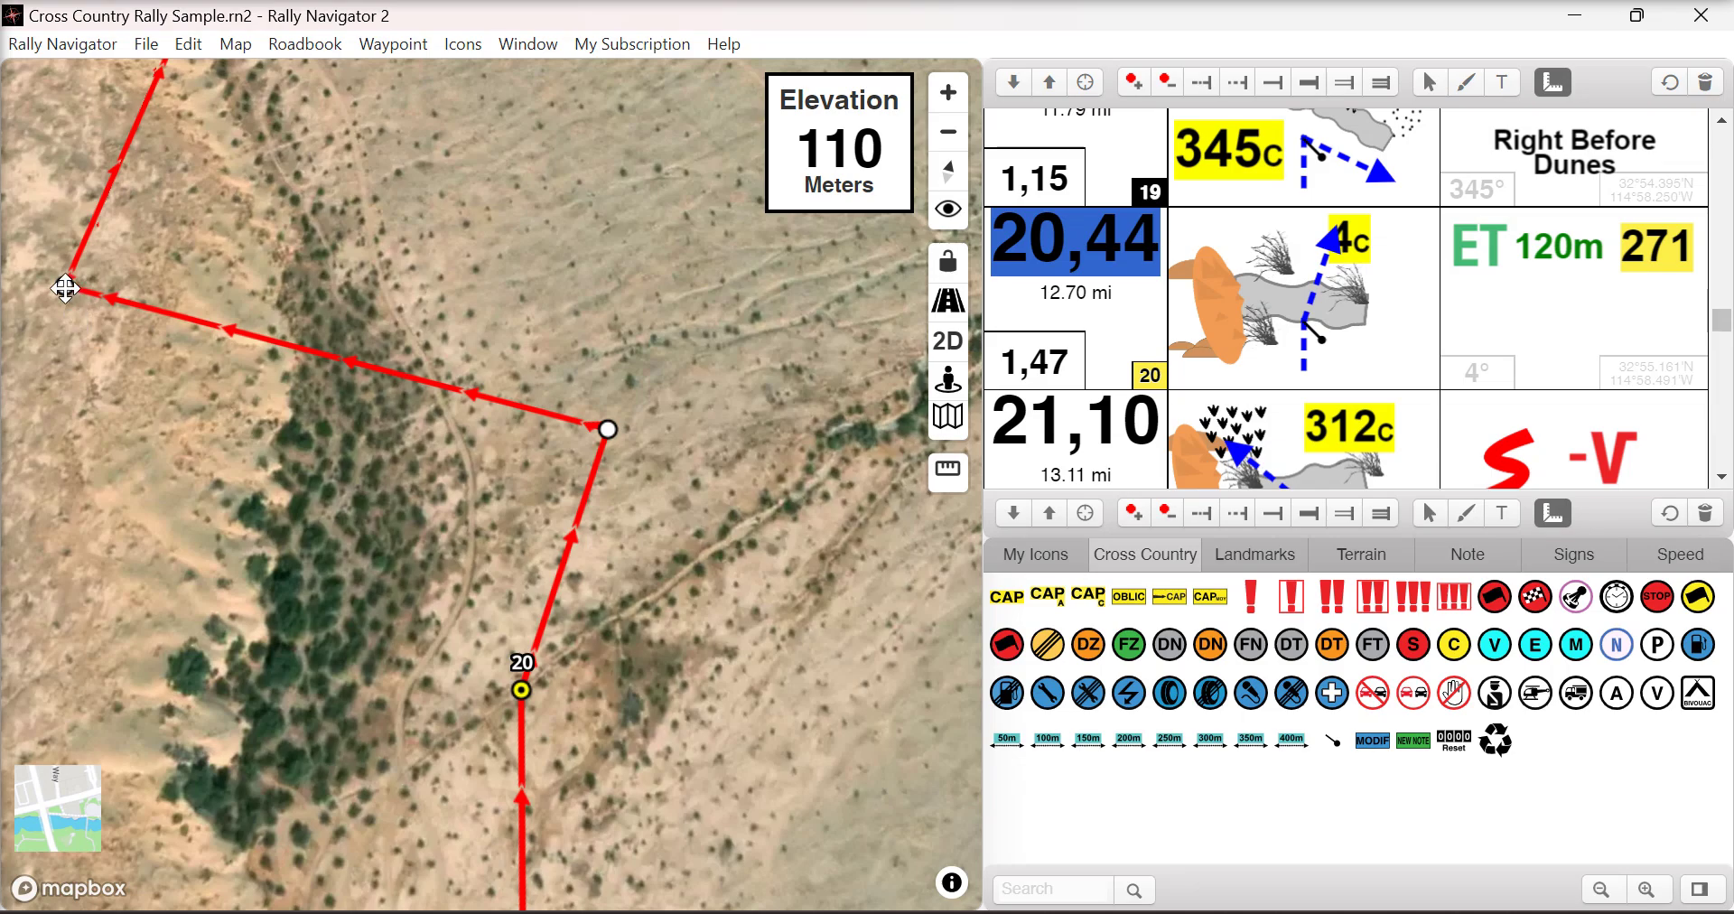
pyautogui.moveTo(65, 286); pyautogui.dragTo(273, 421)
# Add a second ET distance CAP to row 20, giving ET 120m 269 and ET 290m 347.
pyautogui.click(387, 46)
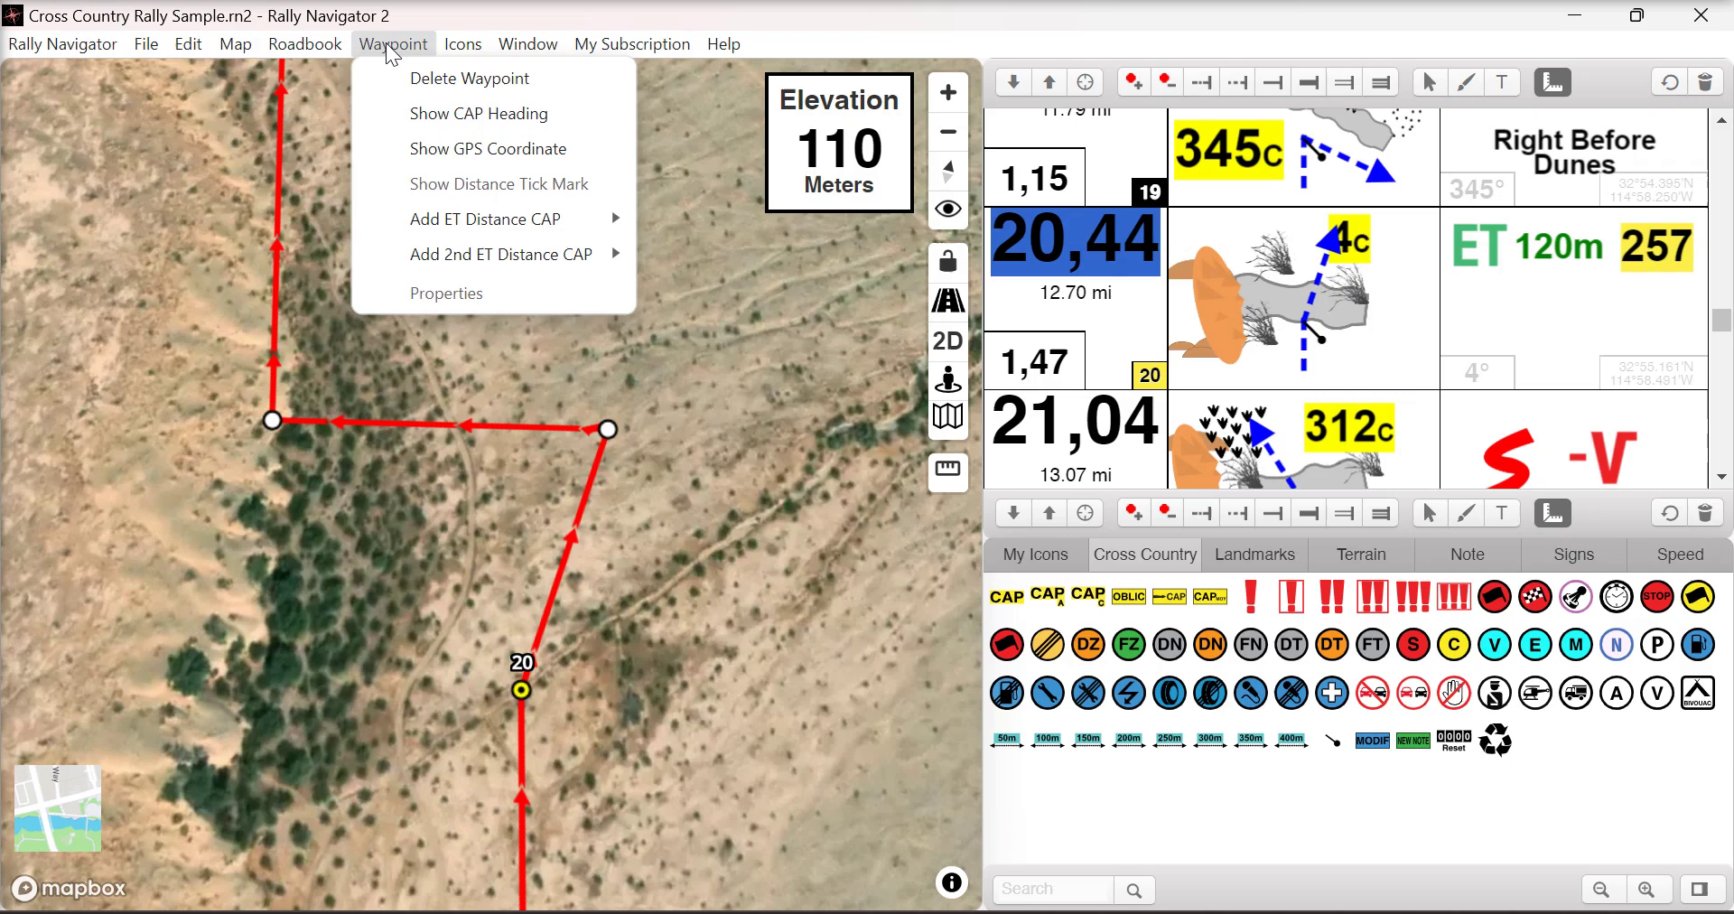
pyautogui.moveTo(477, 256)
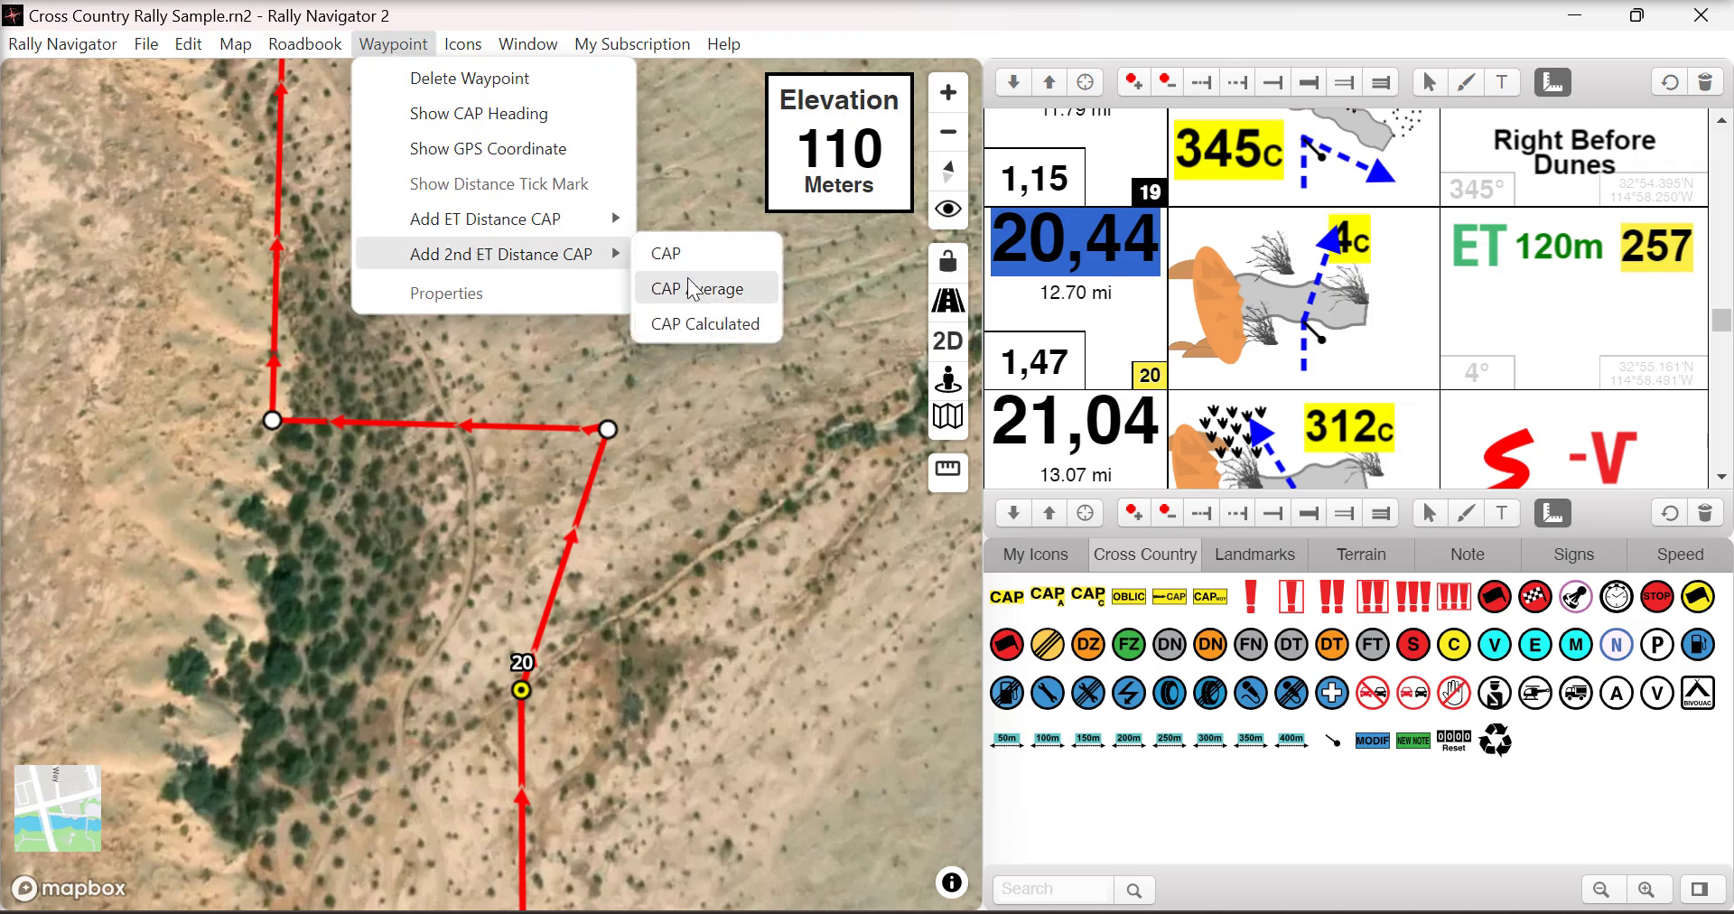
pyautogui.click(722, 256)
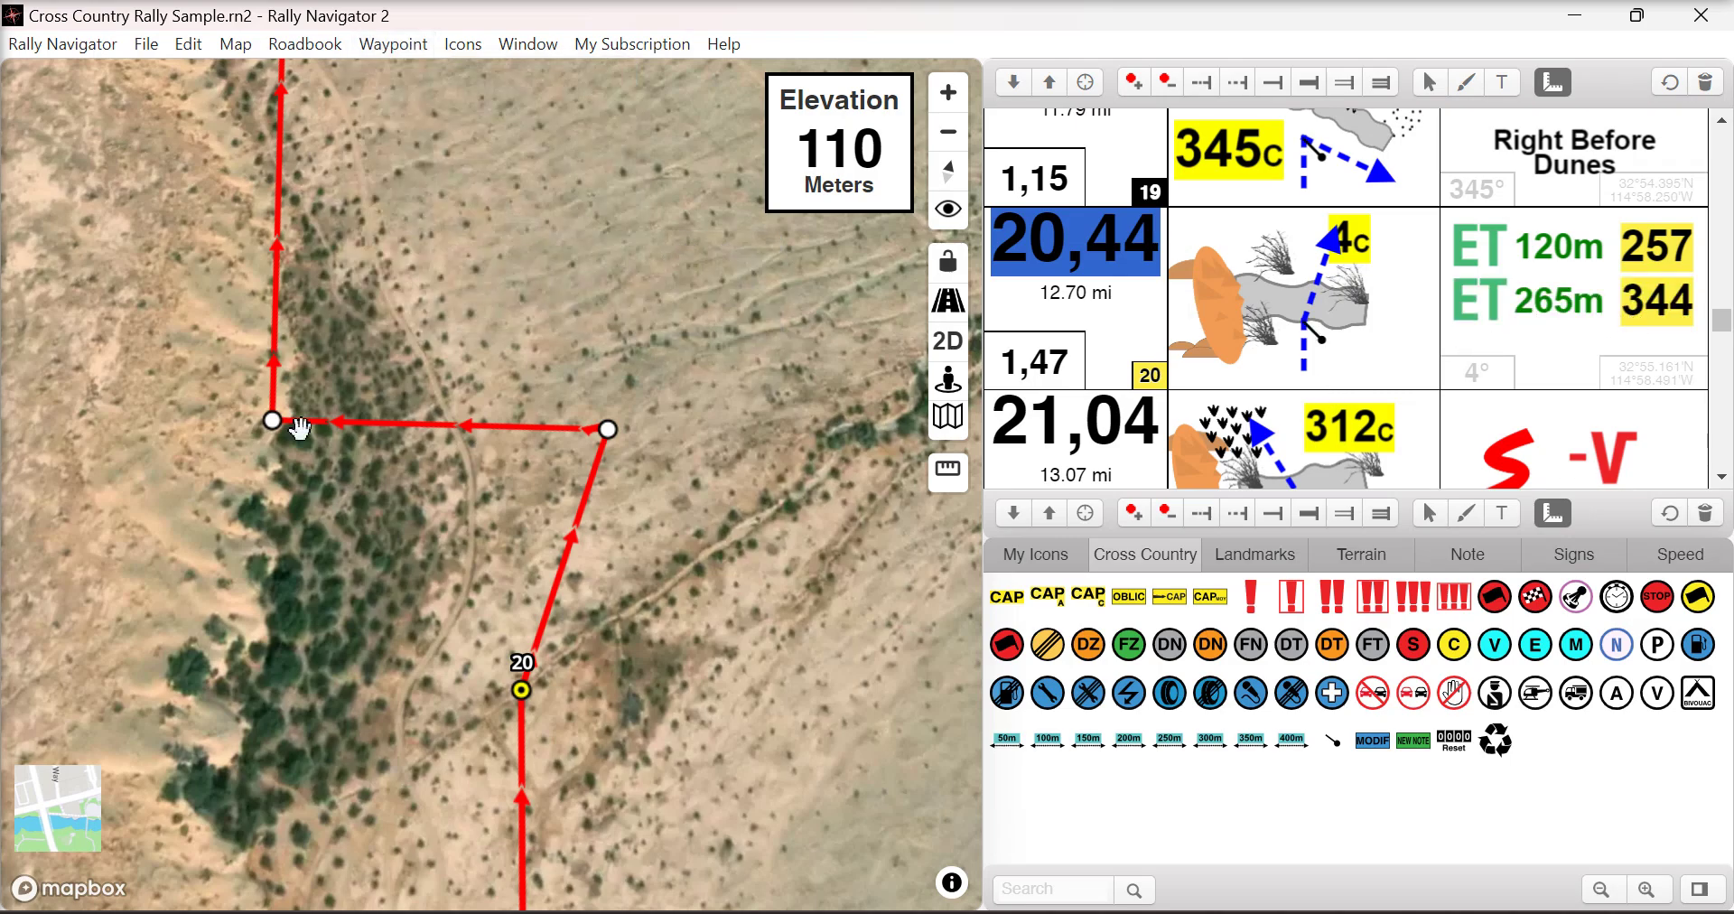
pyautogui.moveTo(268, 422); pyautogui.dragTo(235, 343)
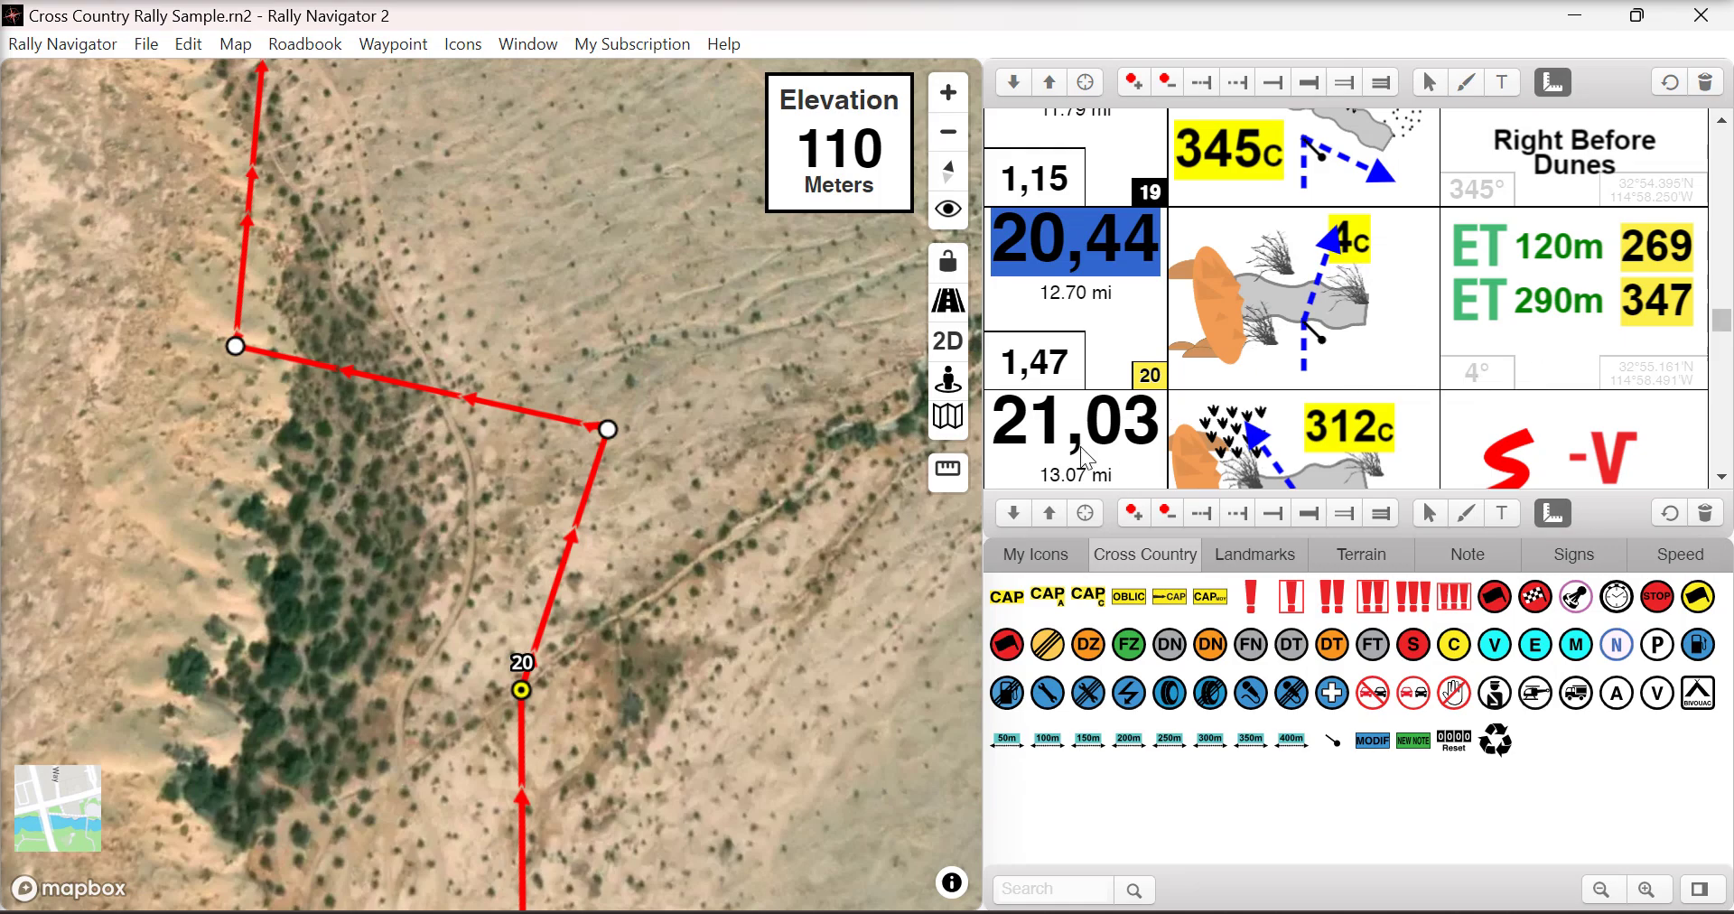
# Ruler-measure legs of 0.13 km, 0.19 km at 279° and 0.28 km at 320°, then open the .gpx window.
pyautogui.click(949, 471)
pyautogui.click(701, 420)
pyautogui.click(412, 303)
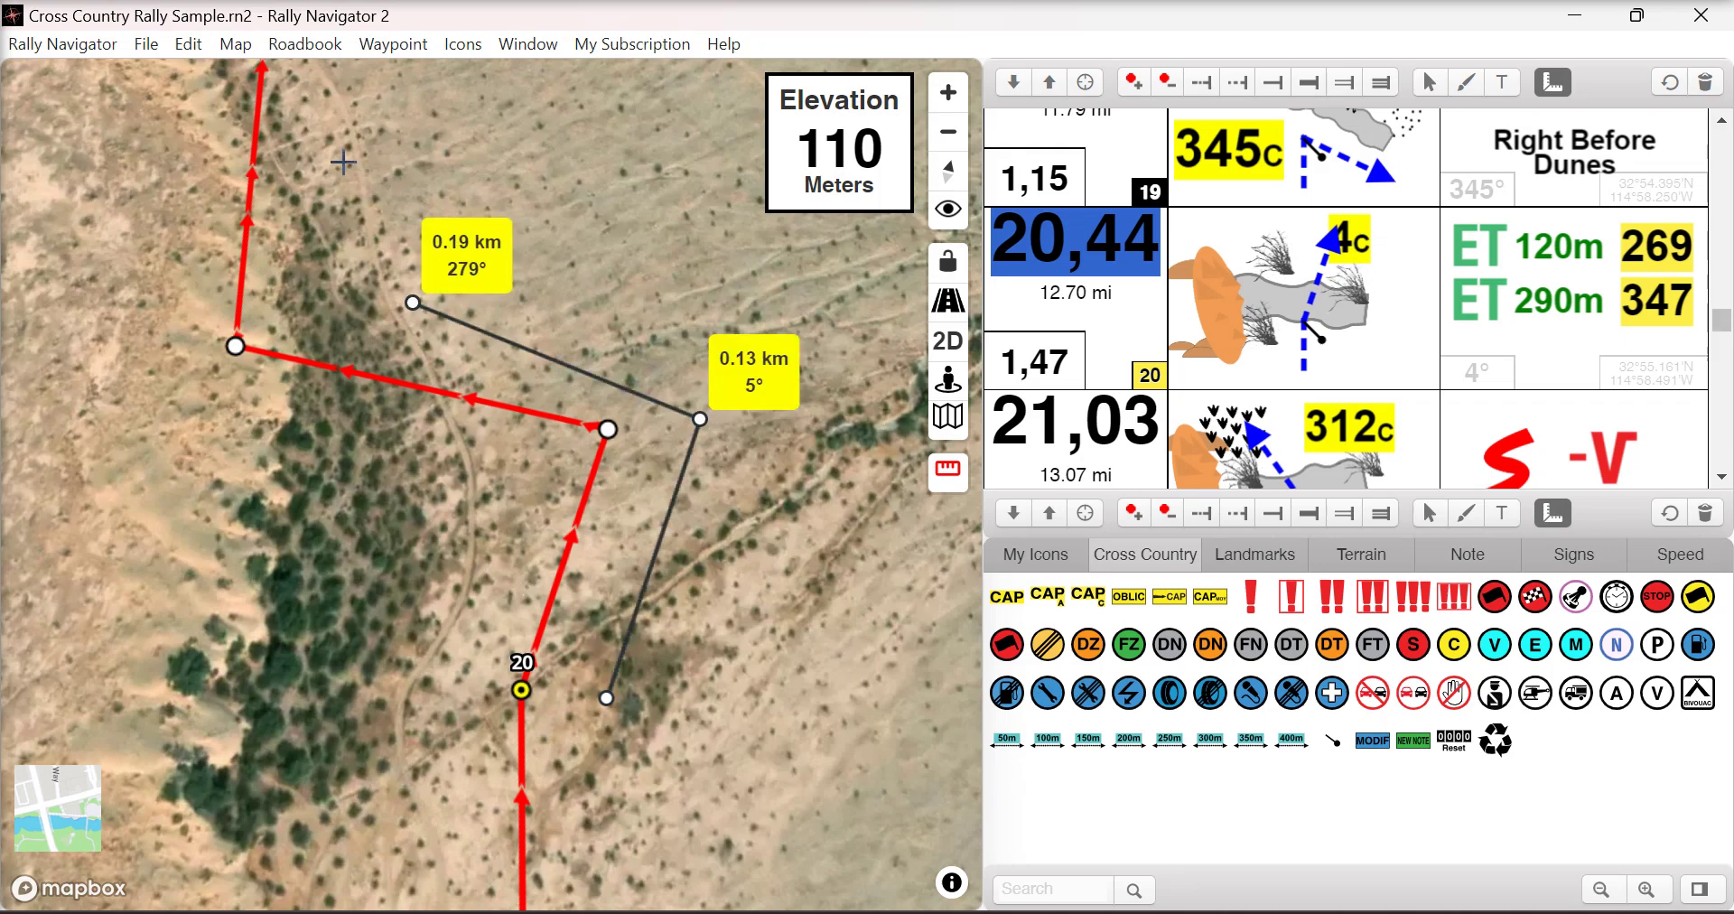
pyautogui.click(334, 140)
pyautogui.click(687, 112)
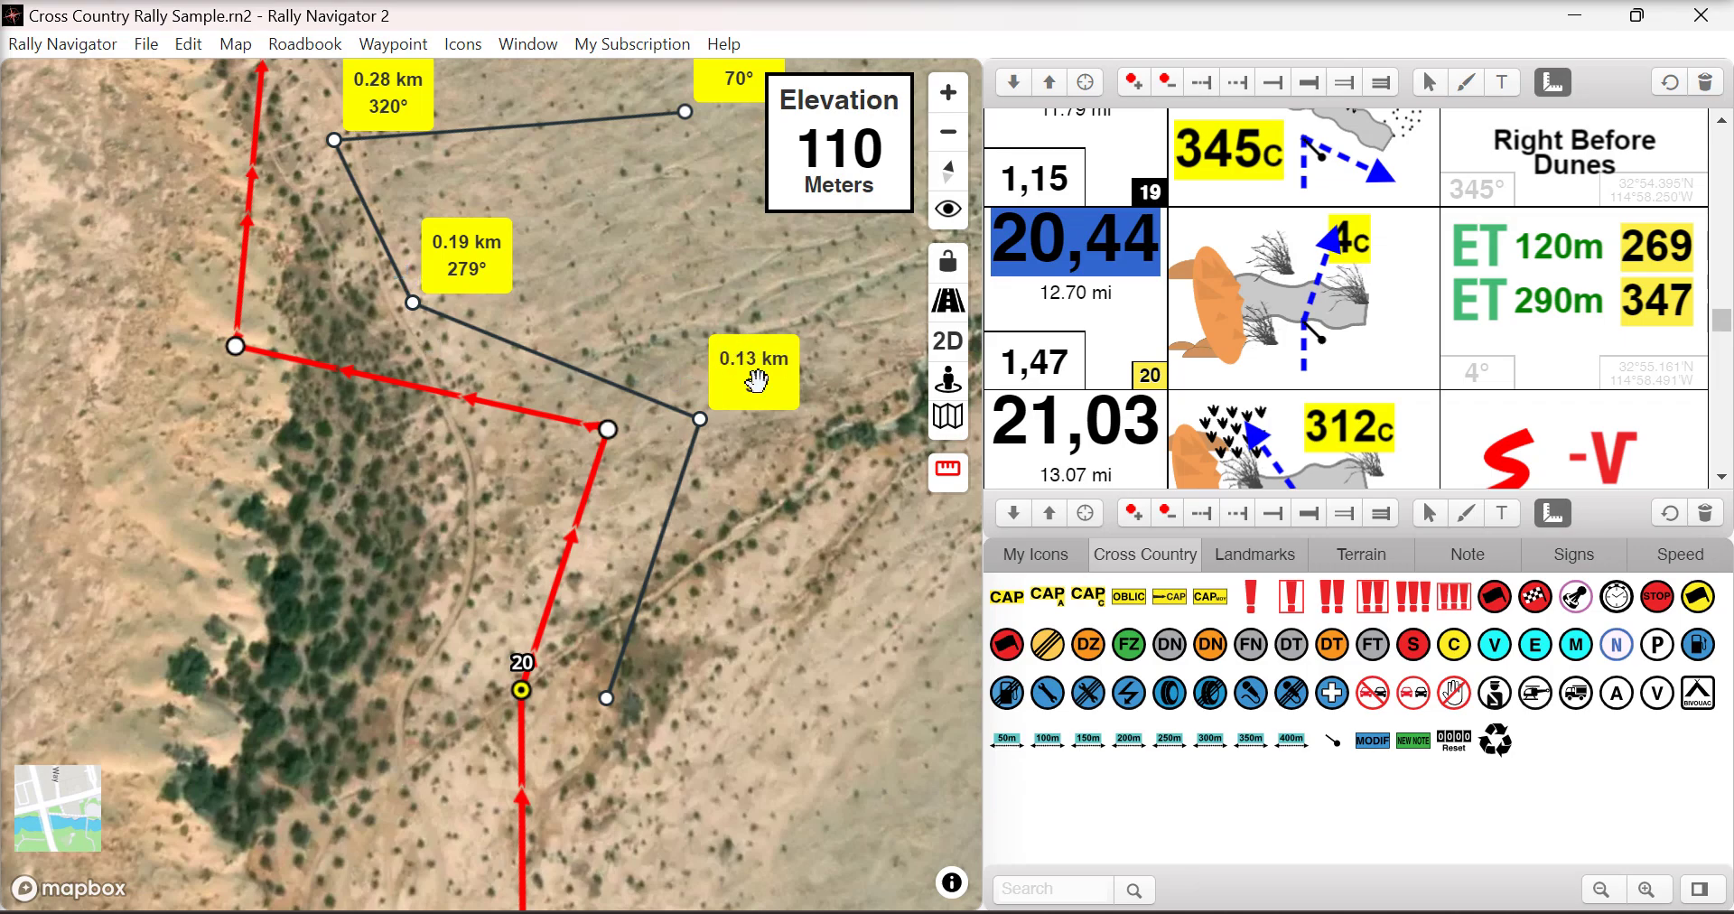
pyautogui.click(947, 489)
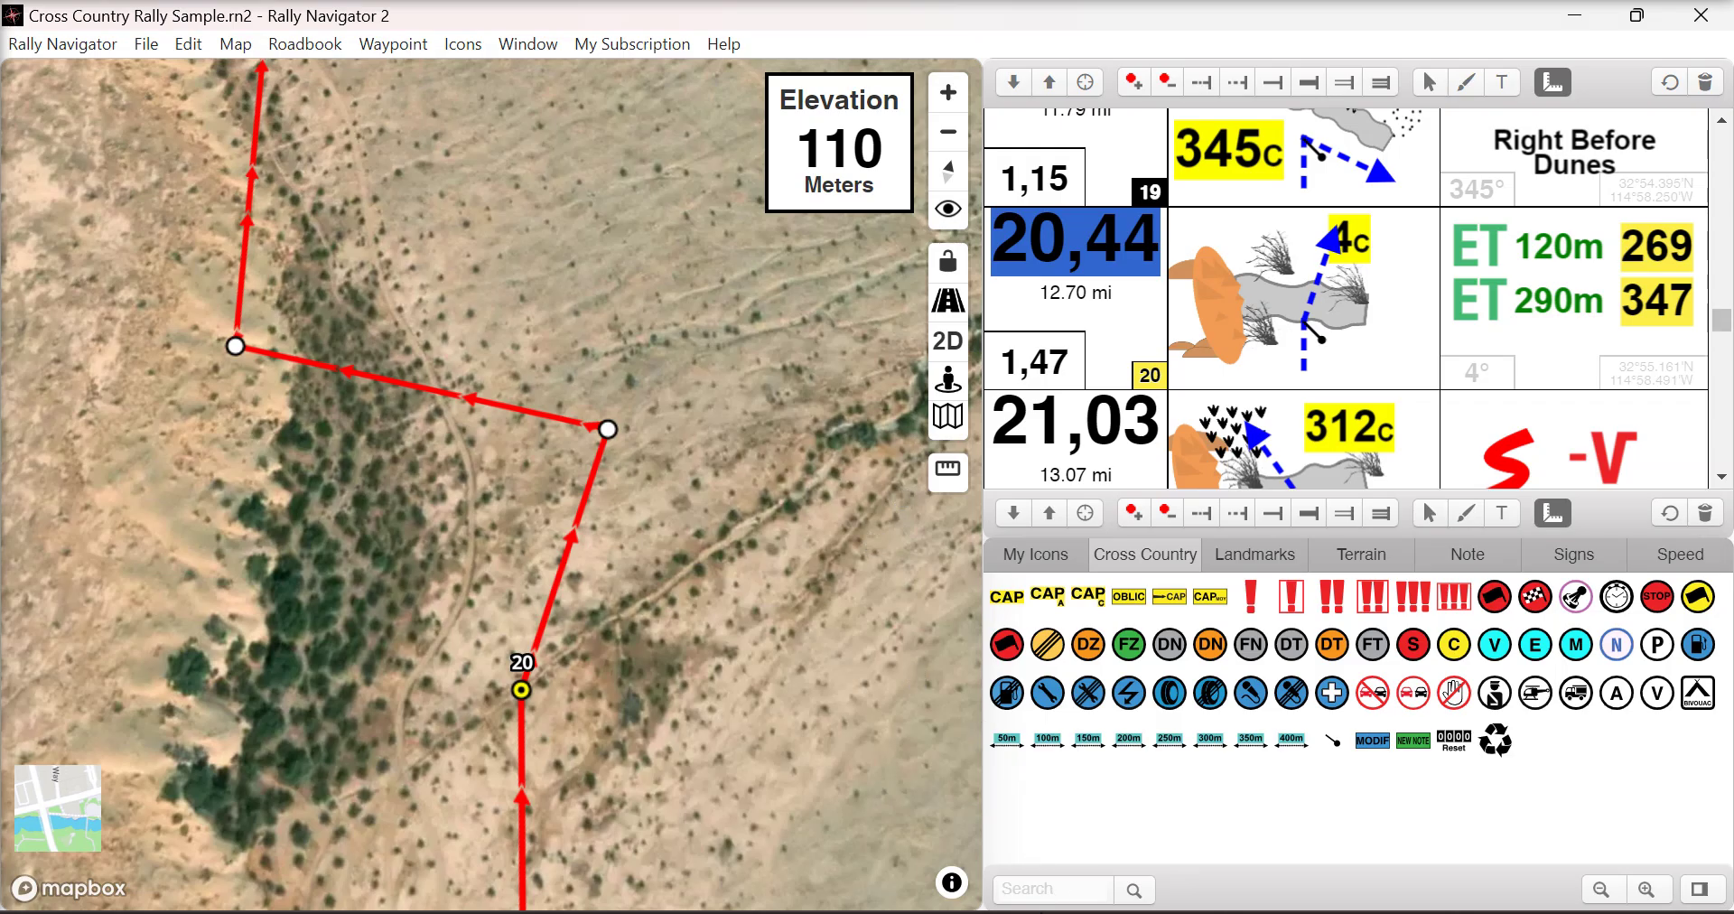
pyautogui.click(1264, 723)
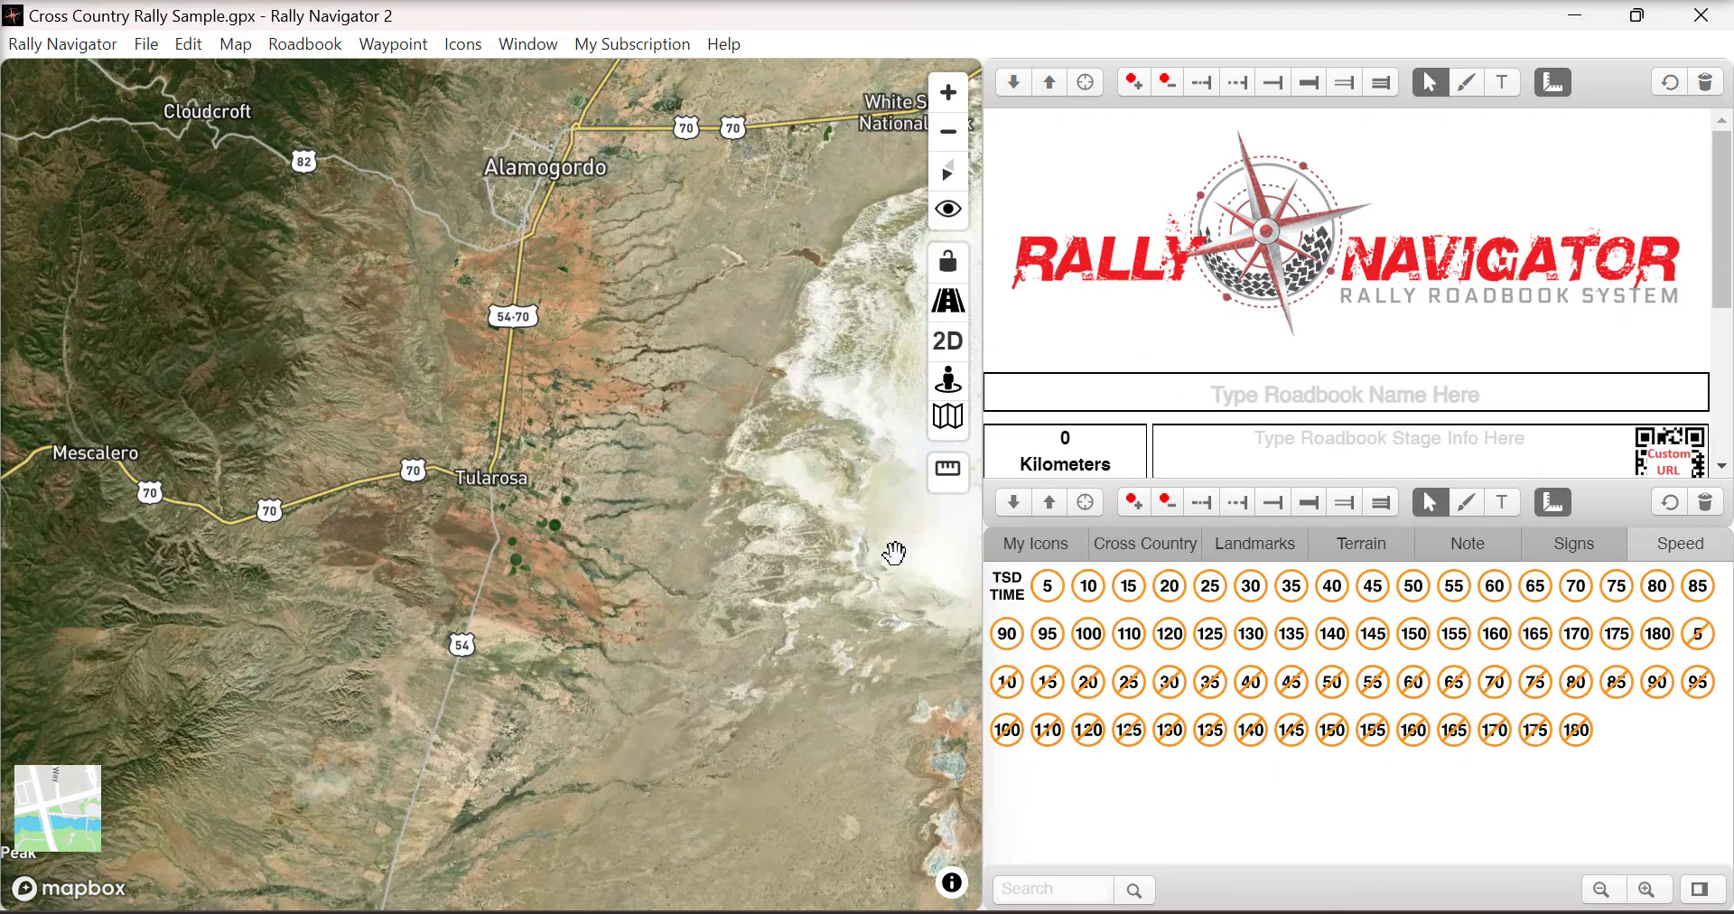
# Choose Overlay on Map and select the Cross Country Rally Sample and Road Rally Sample GPX files.
pyautogui.click(146, 45)
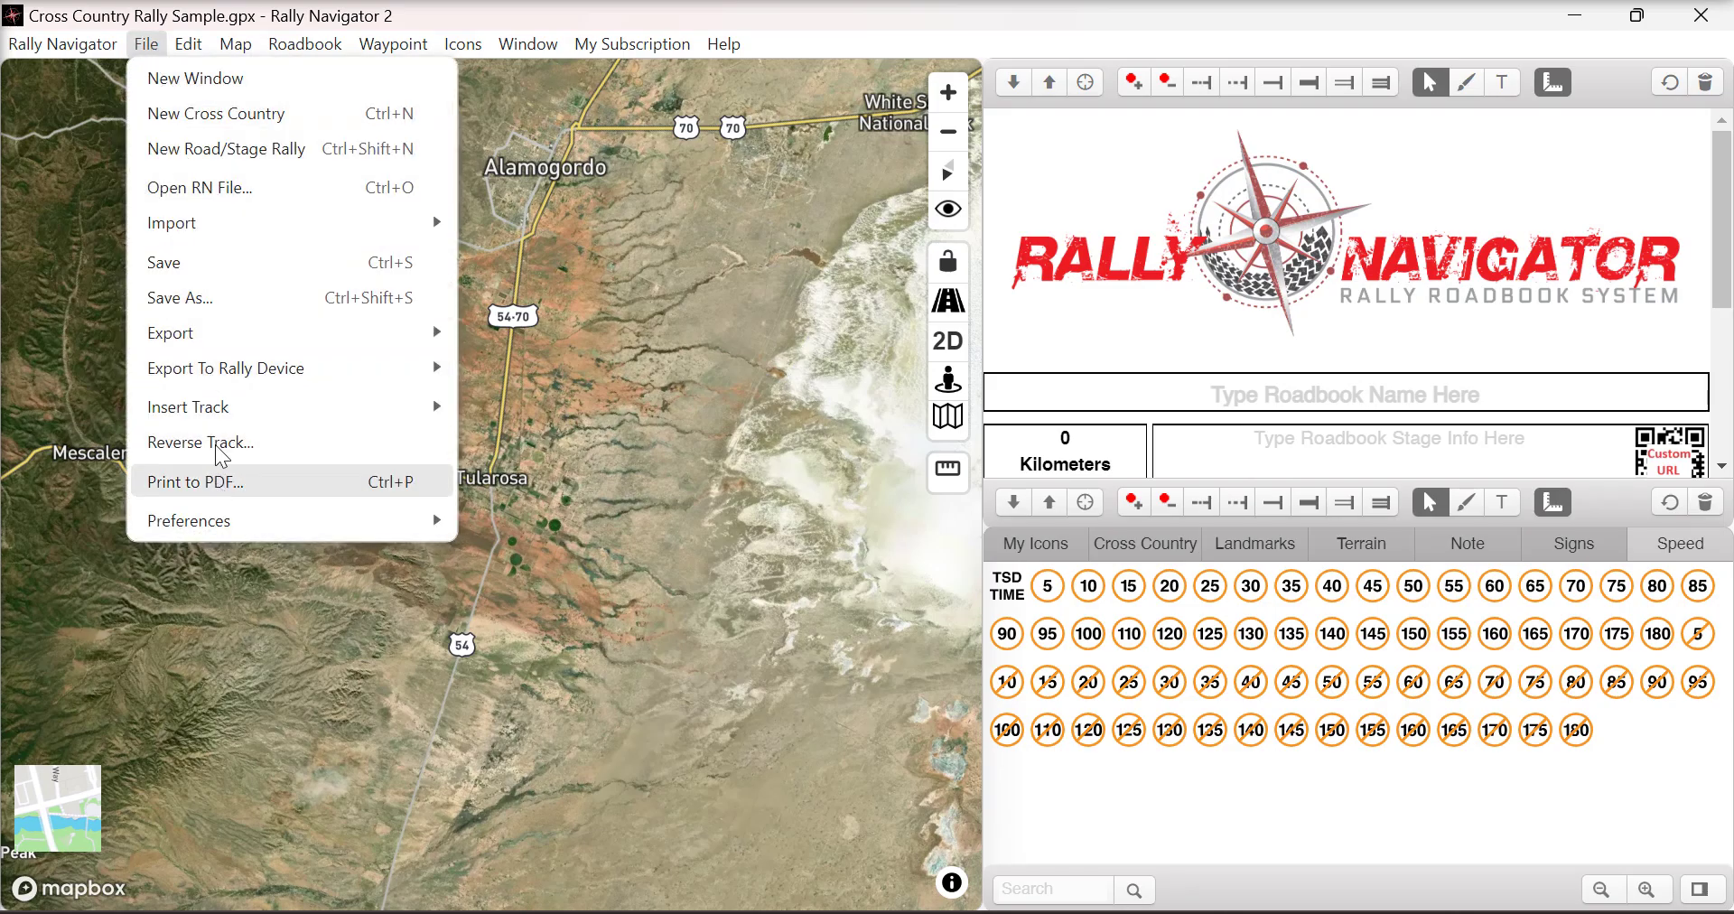
pyautogui.moveTo(237, 45)
pyautogui.click(264, 681)
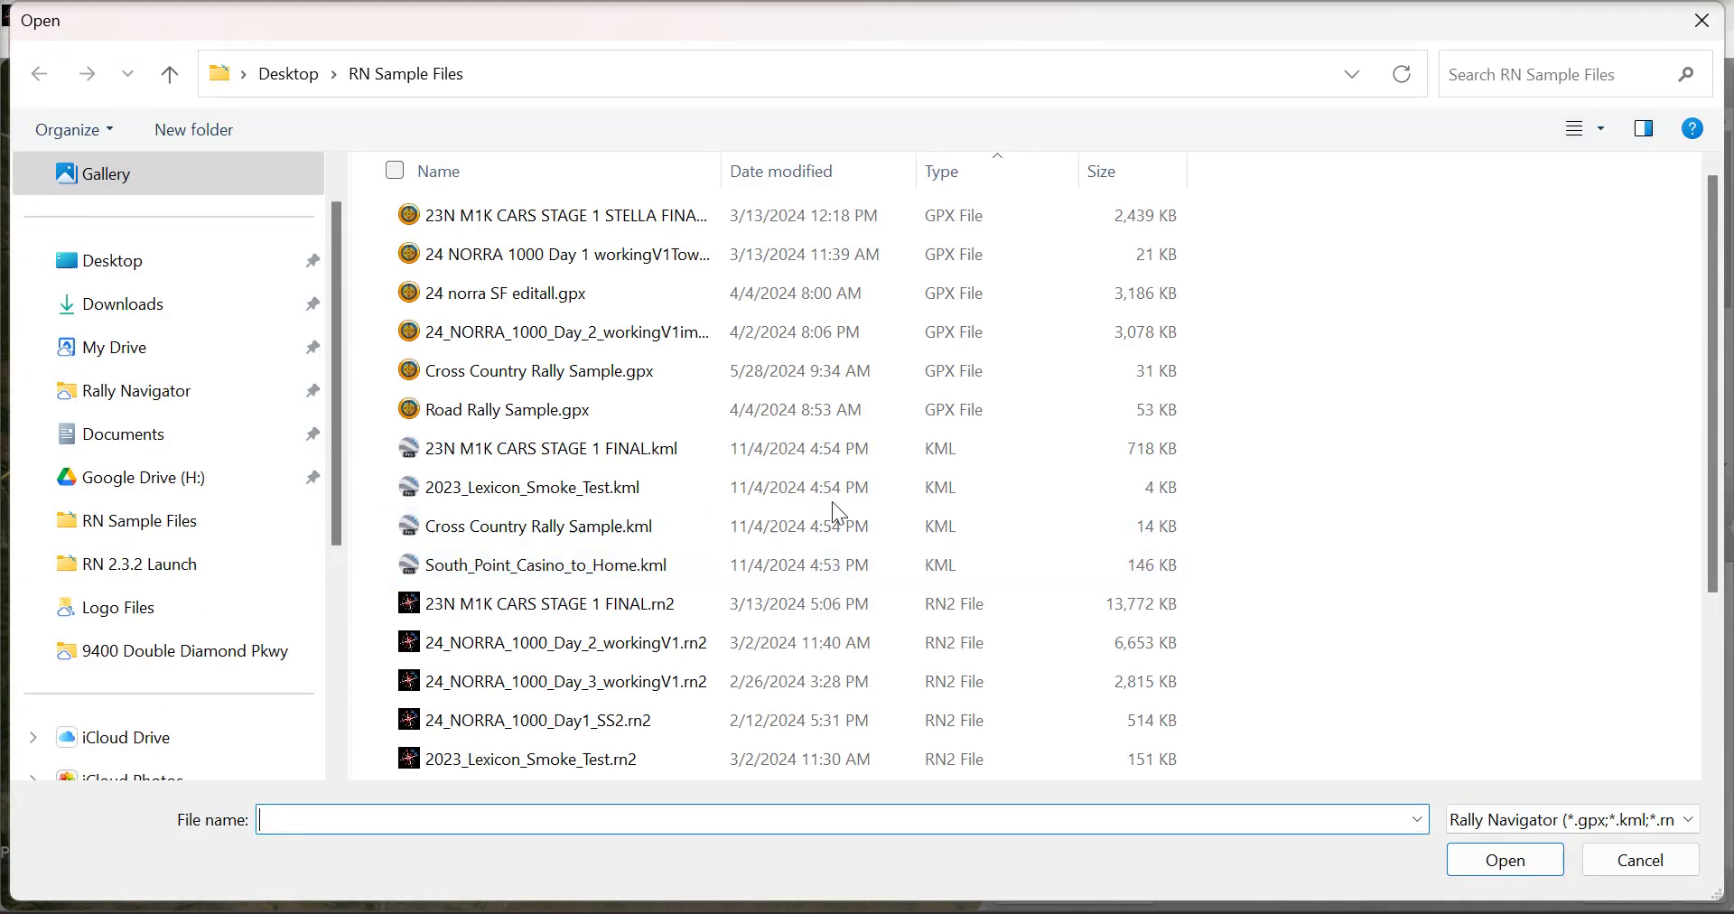
pyautogui.moveTo(1231, 425); pyautogui.dragTo(859, 209)
# Load the chosen GPX files onto the map and zoom into the overlaid tracks.
pyautogui.click(1485, 862)
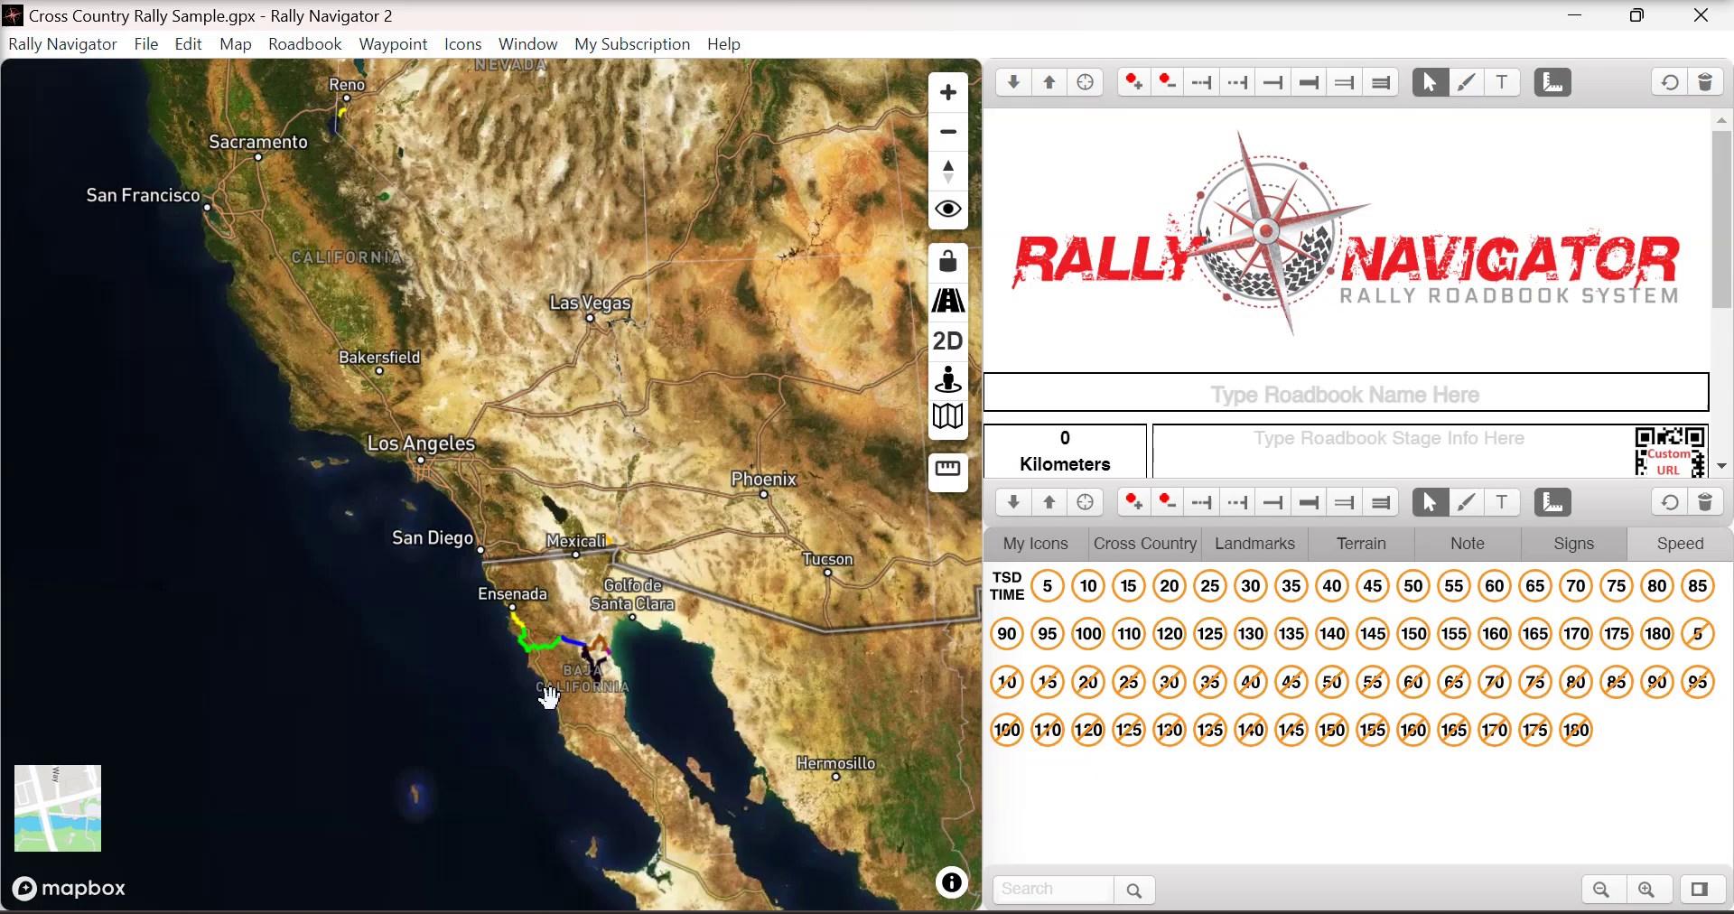
pyautogui.scroll(5, 563, 658)
pyautogui.scroll(3, 563, 658)
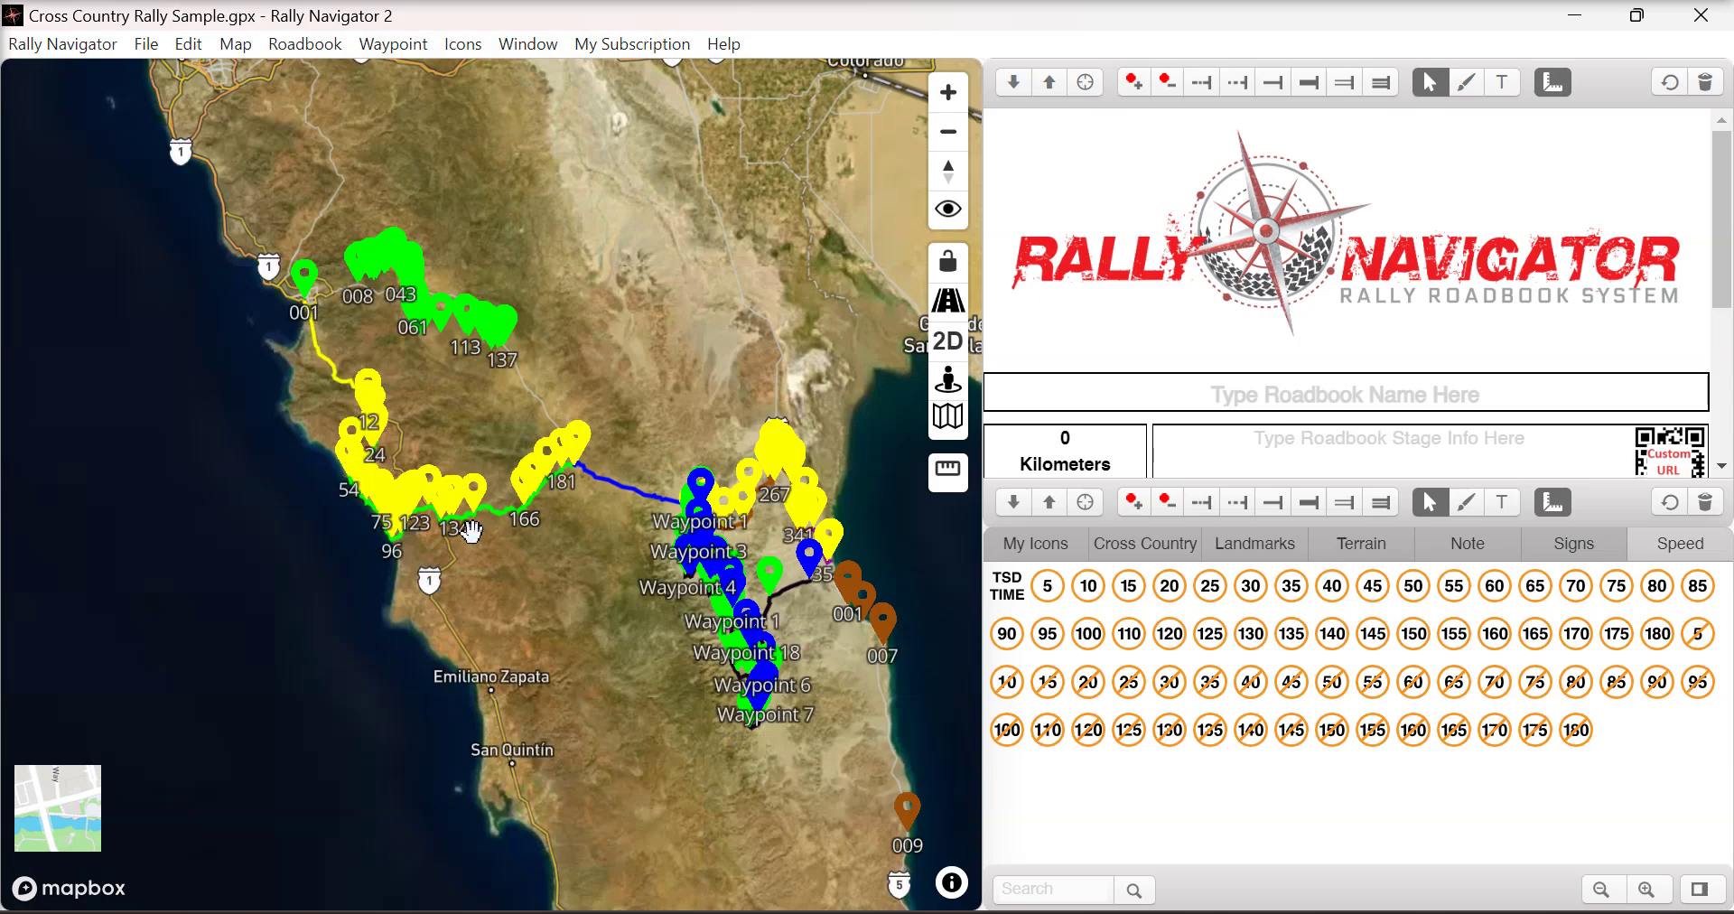
pyautogui.scroll(3, 474, 535)
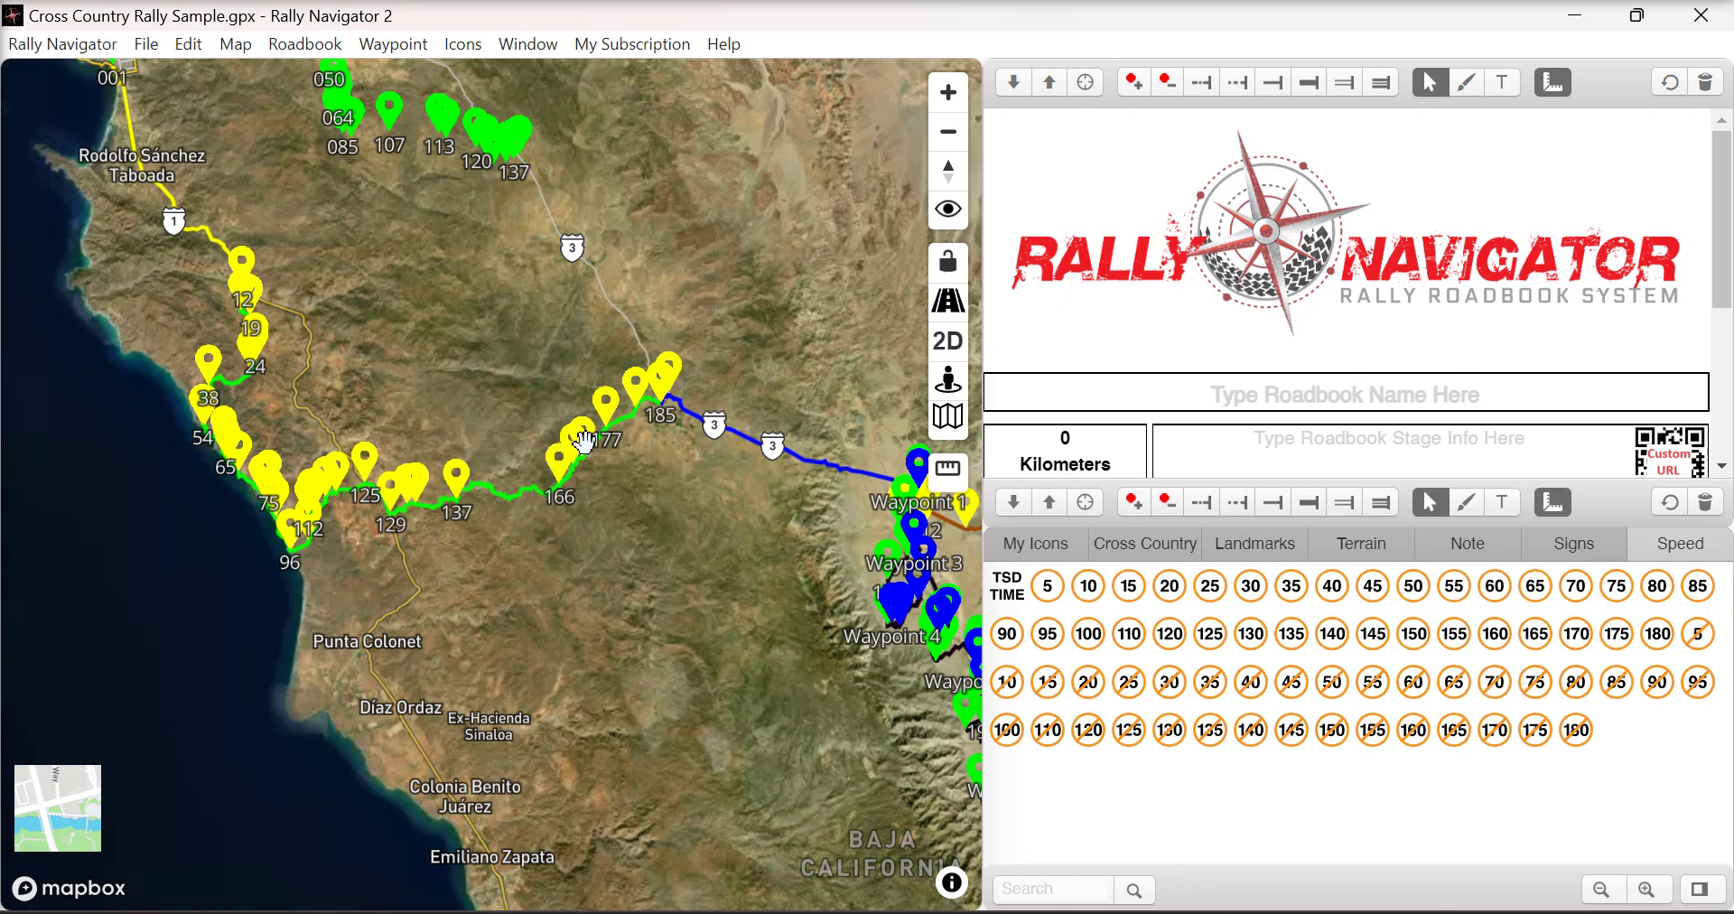
# View the exported roadbook PDF in Acrobat, then return to Cross Country Rally Sample.rn2.
pyautogui.moveTo(1012, 911)
pyautogui.hotkey('alt', 'Tab')
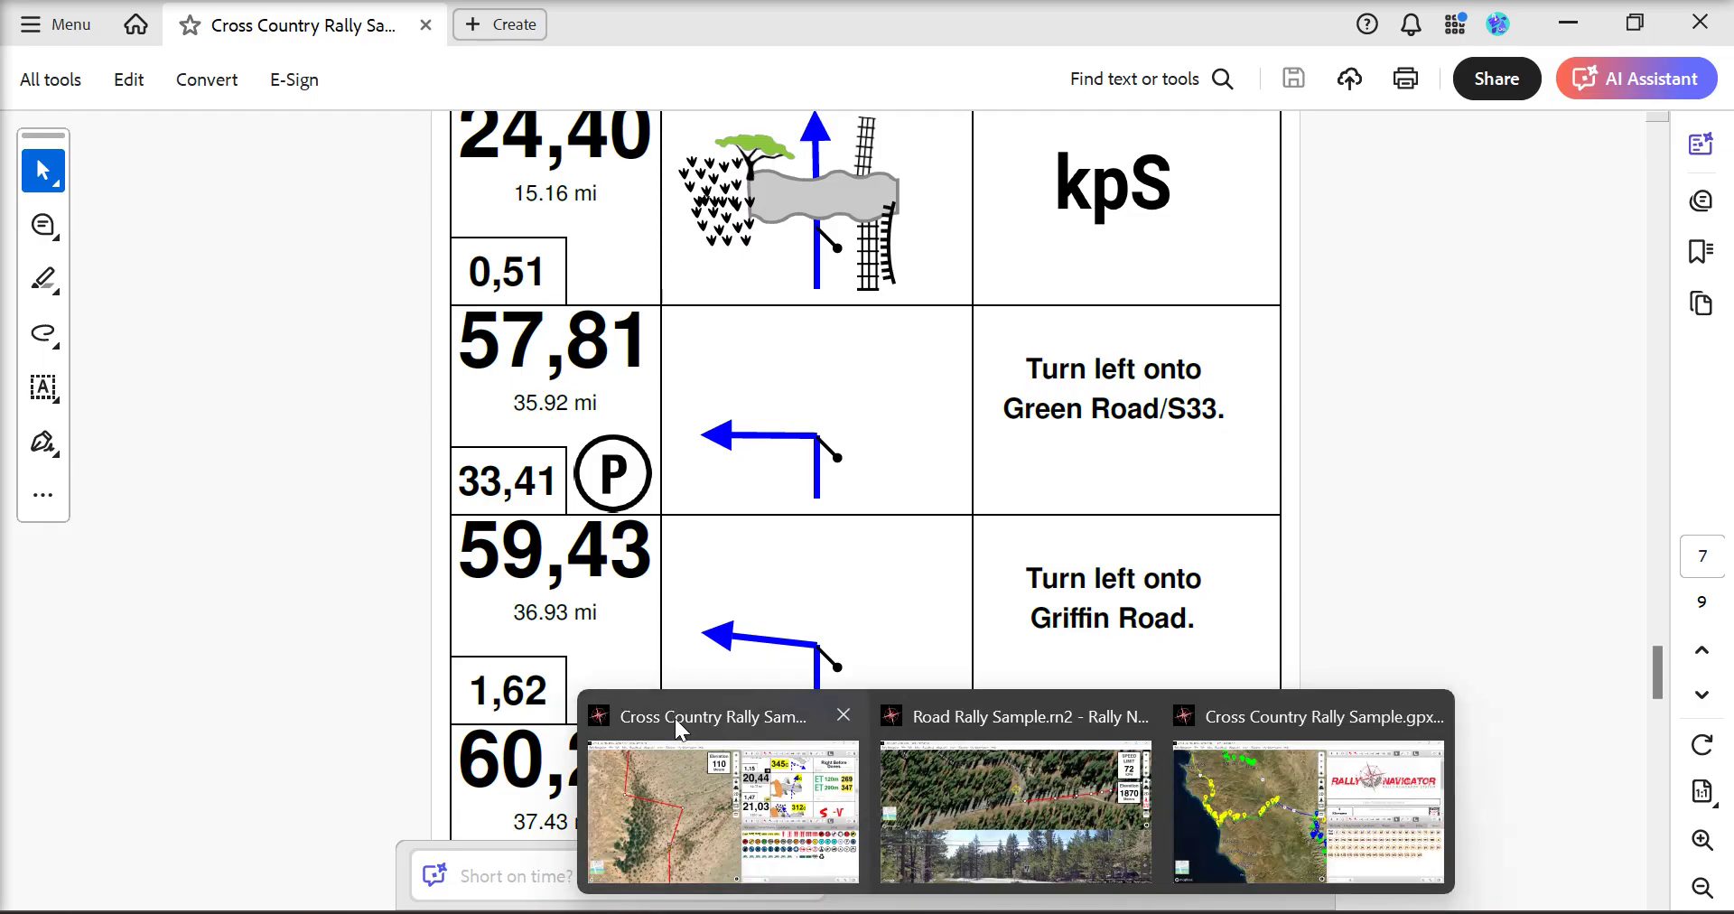
pyautogui.click(675, 718)
pyautogui.click(148, 52)
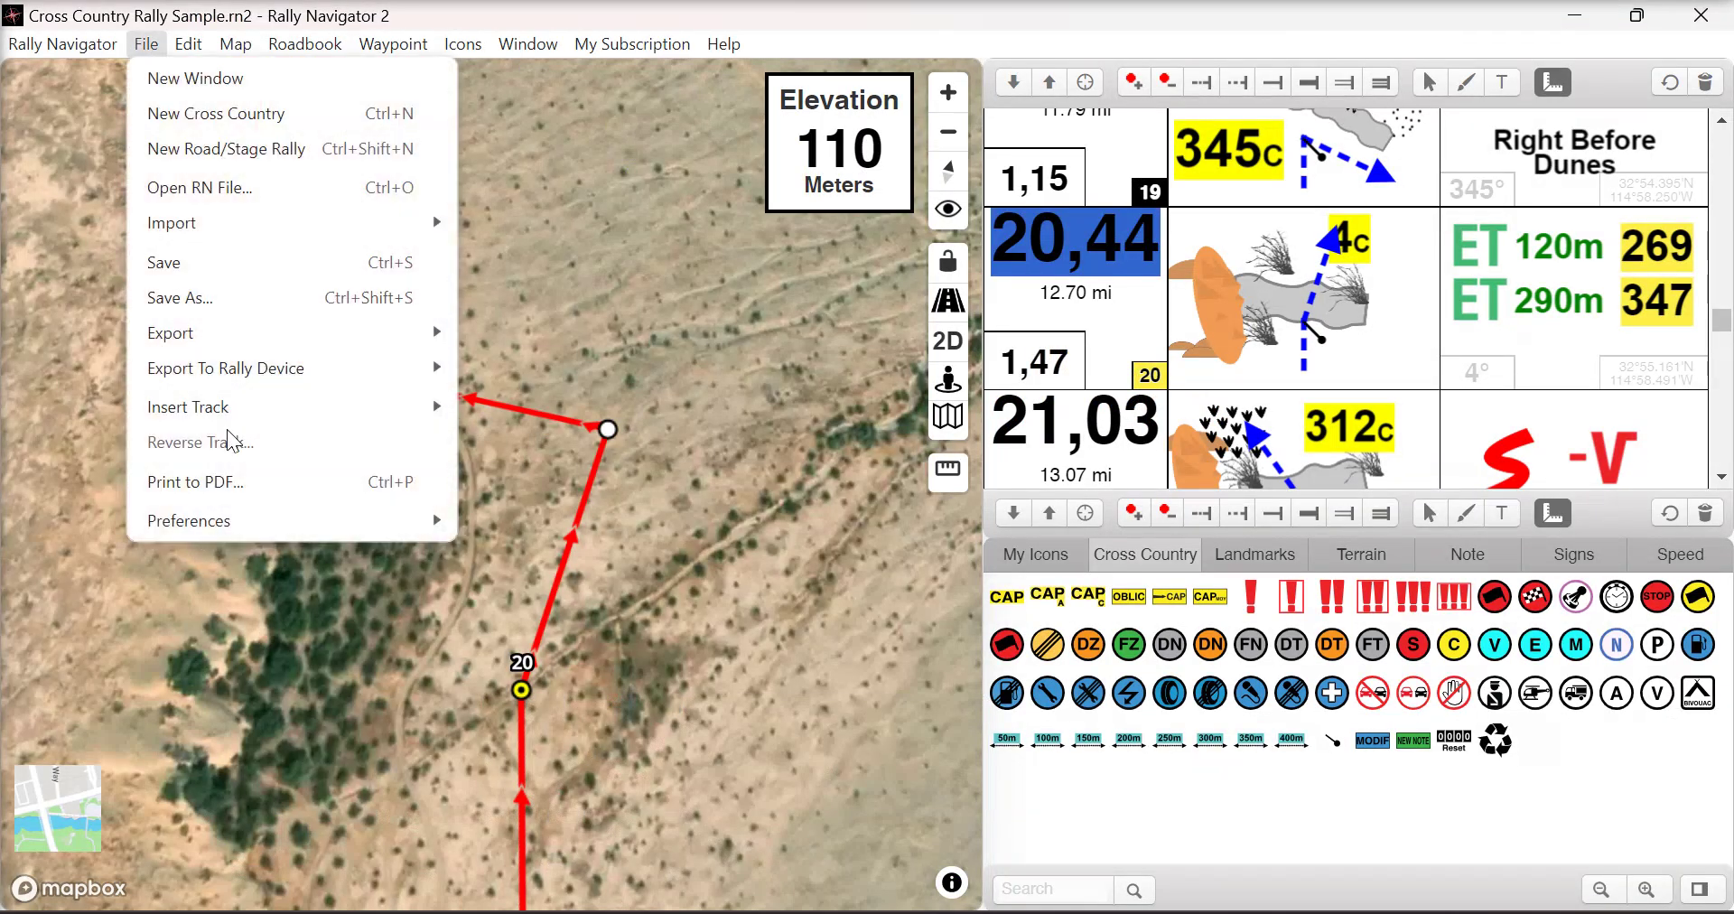
# Export the roadbook to PDF on A5 paper with note and row numbers hidden.
pyautogui.click(196, 481)
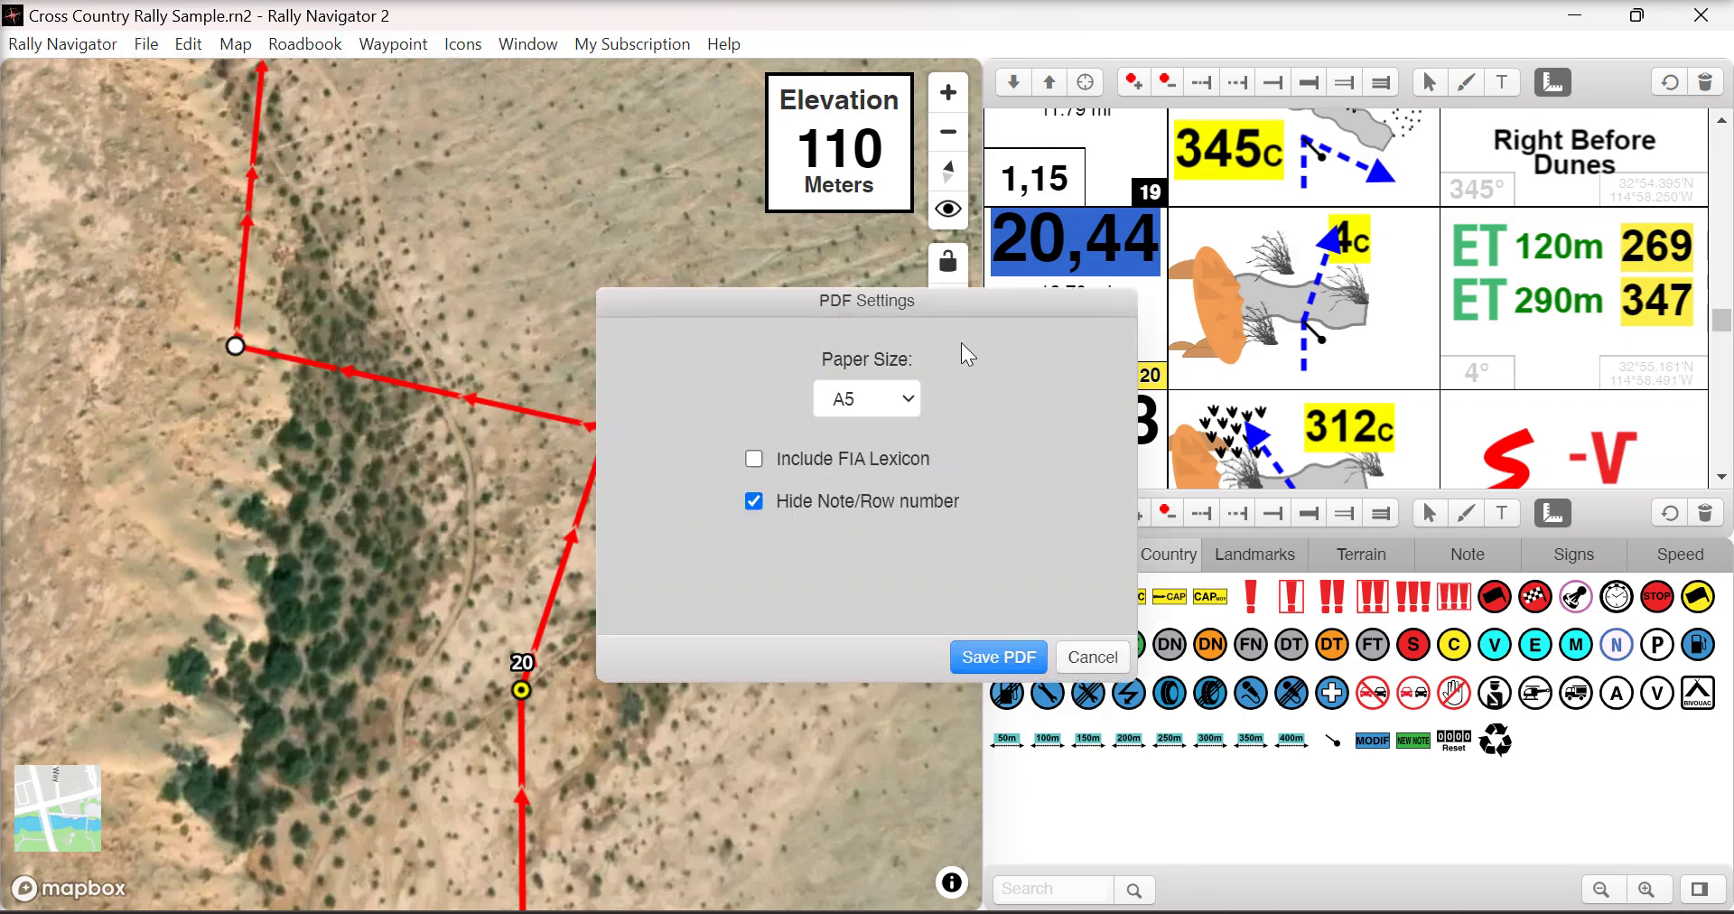
pyautogui.moveTo(1171, 908)
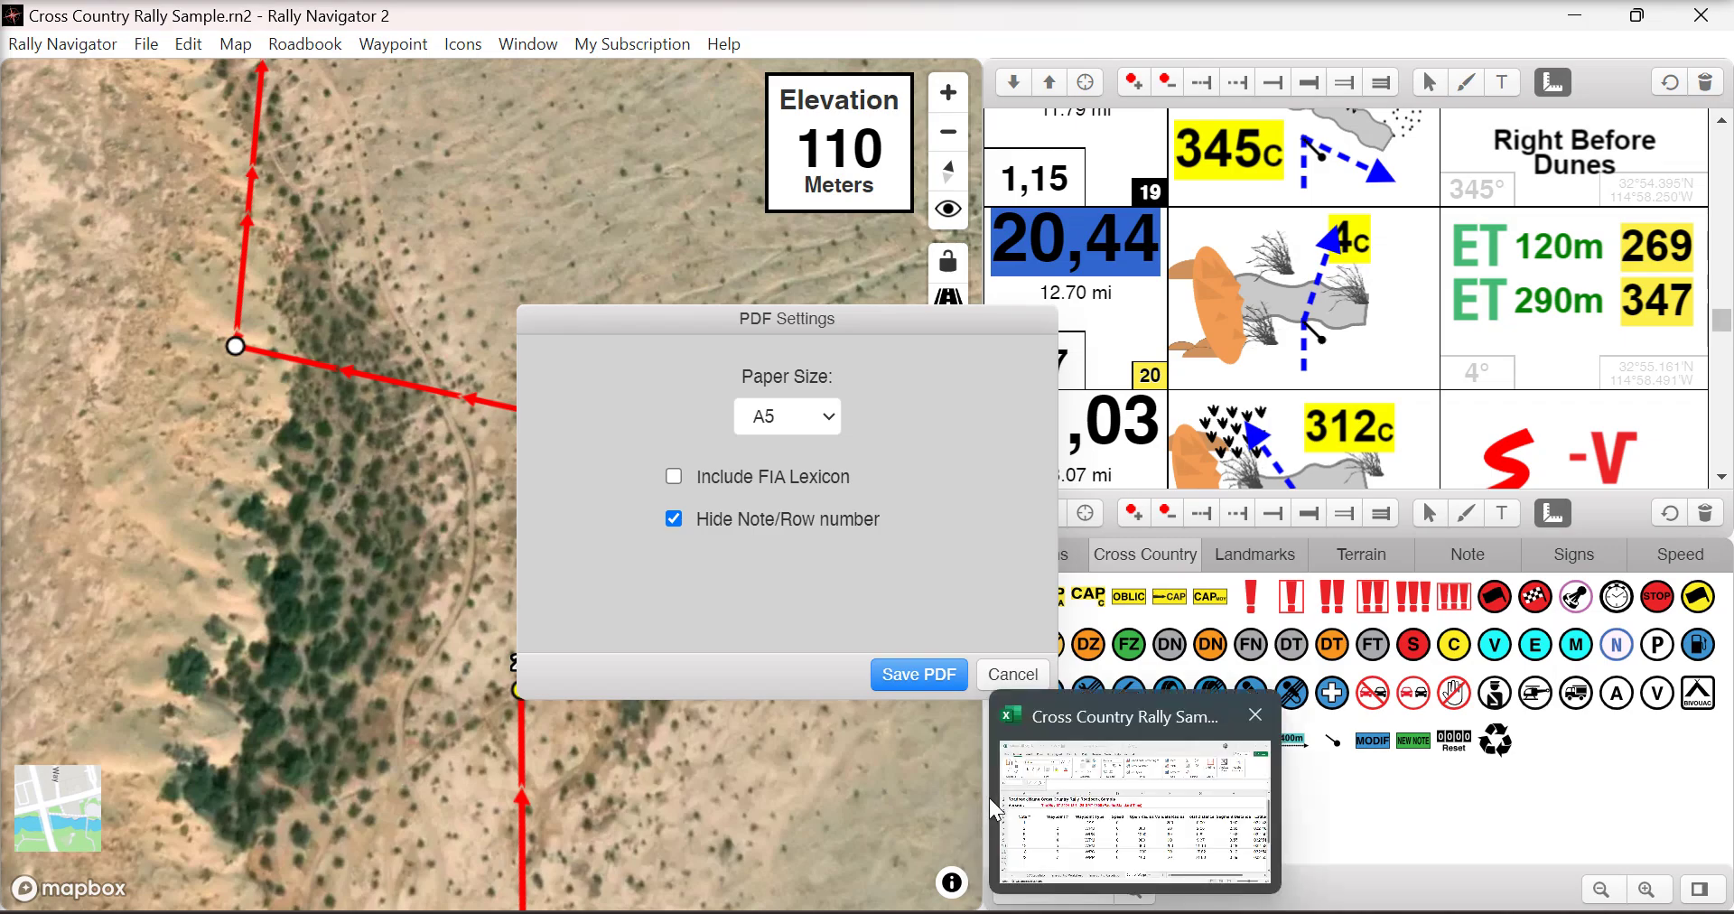
pyautogui.click(931, 684)
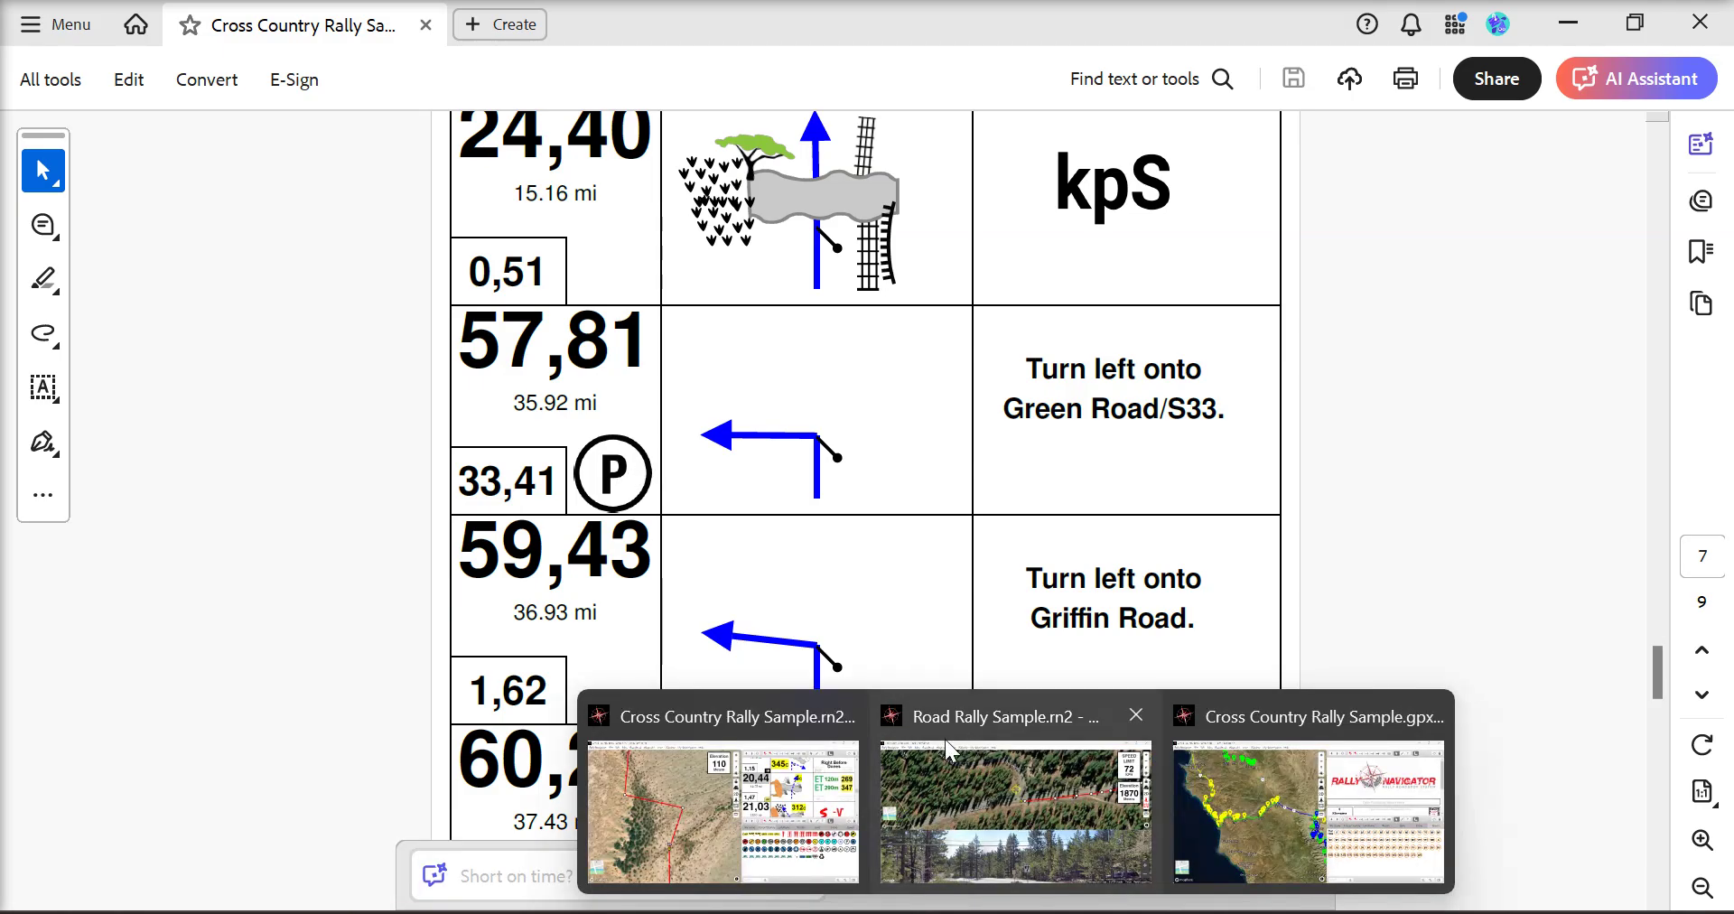
# Bring the Cross Country Rally Sample.rn2 roadbook back in front of Acrobat.
pyautogui.click(760, 728)
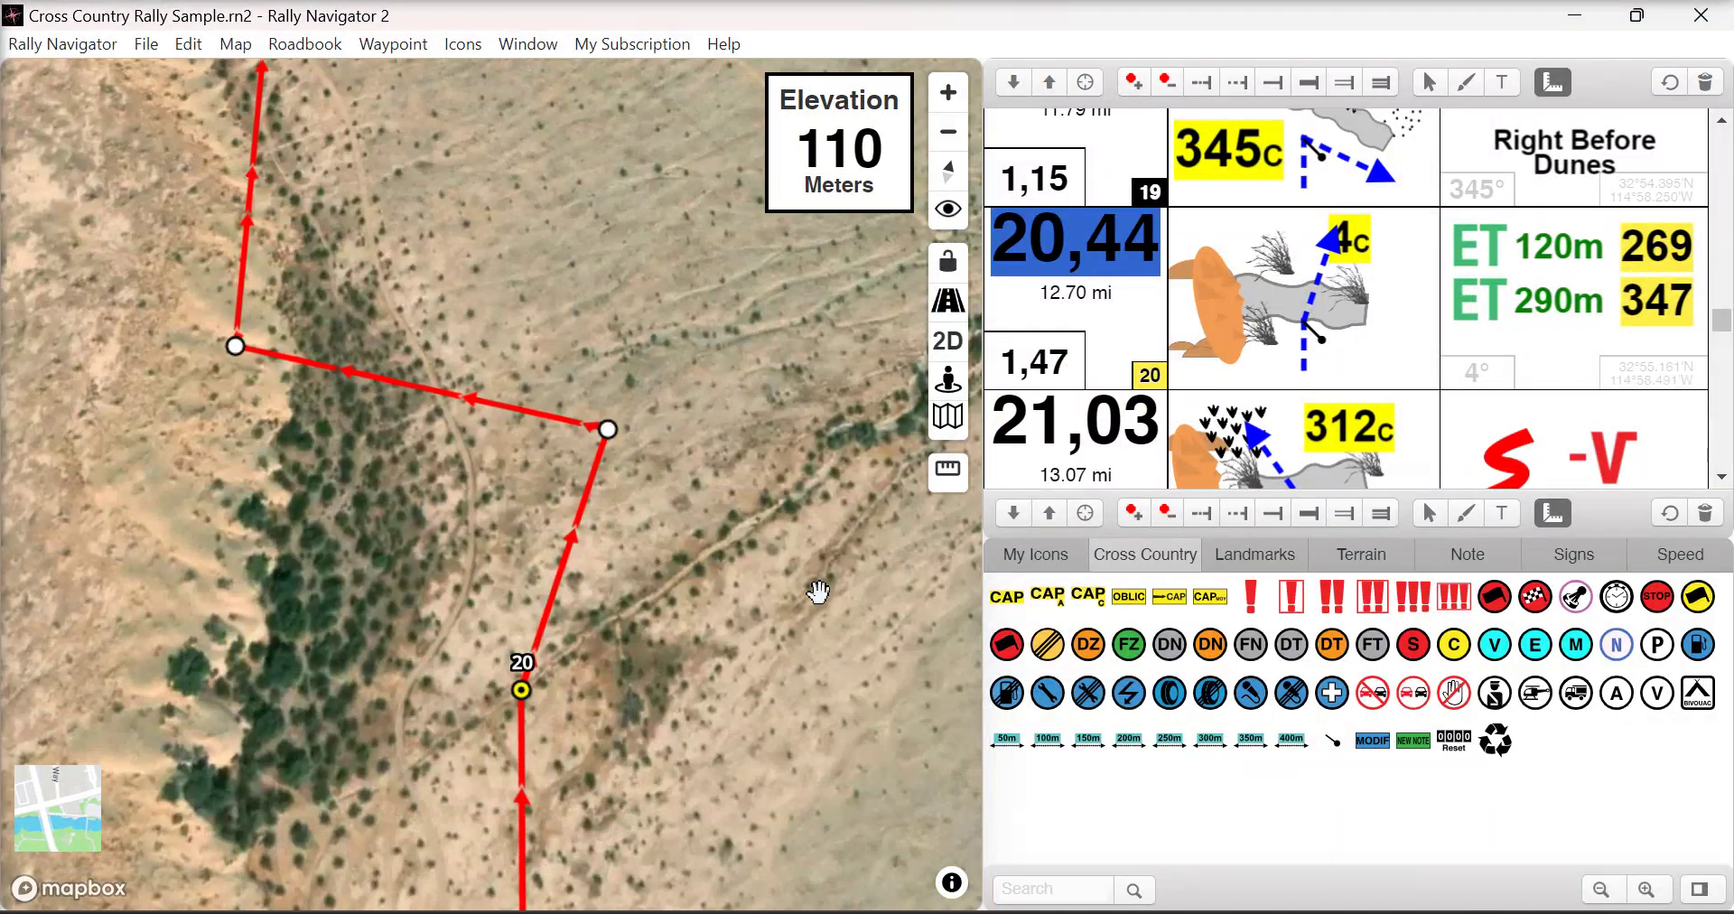
# Set the roadbook Track Style to Black for the tulip diagrams.
pyautogui.click(305, 50)
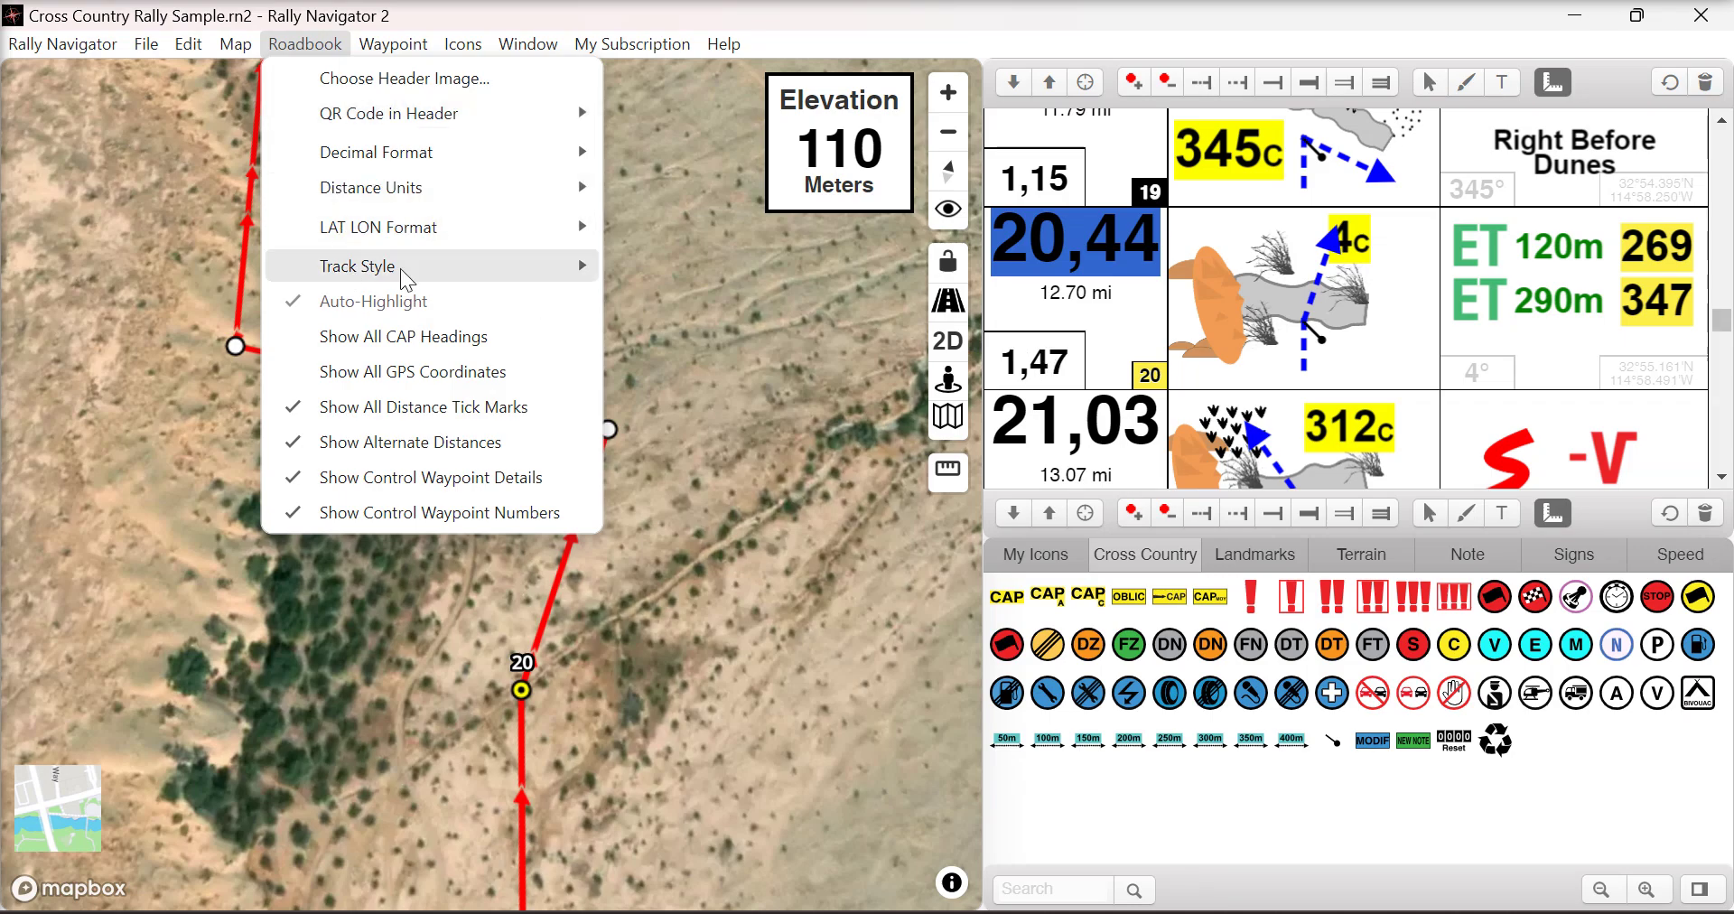
pyautogui.moveTo(399, 262)
pyautogui.click(686, 296)
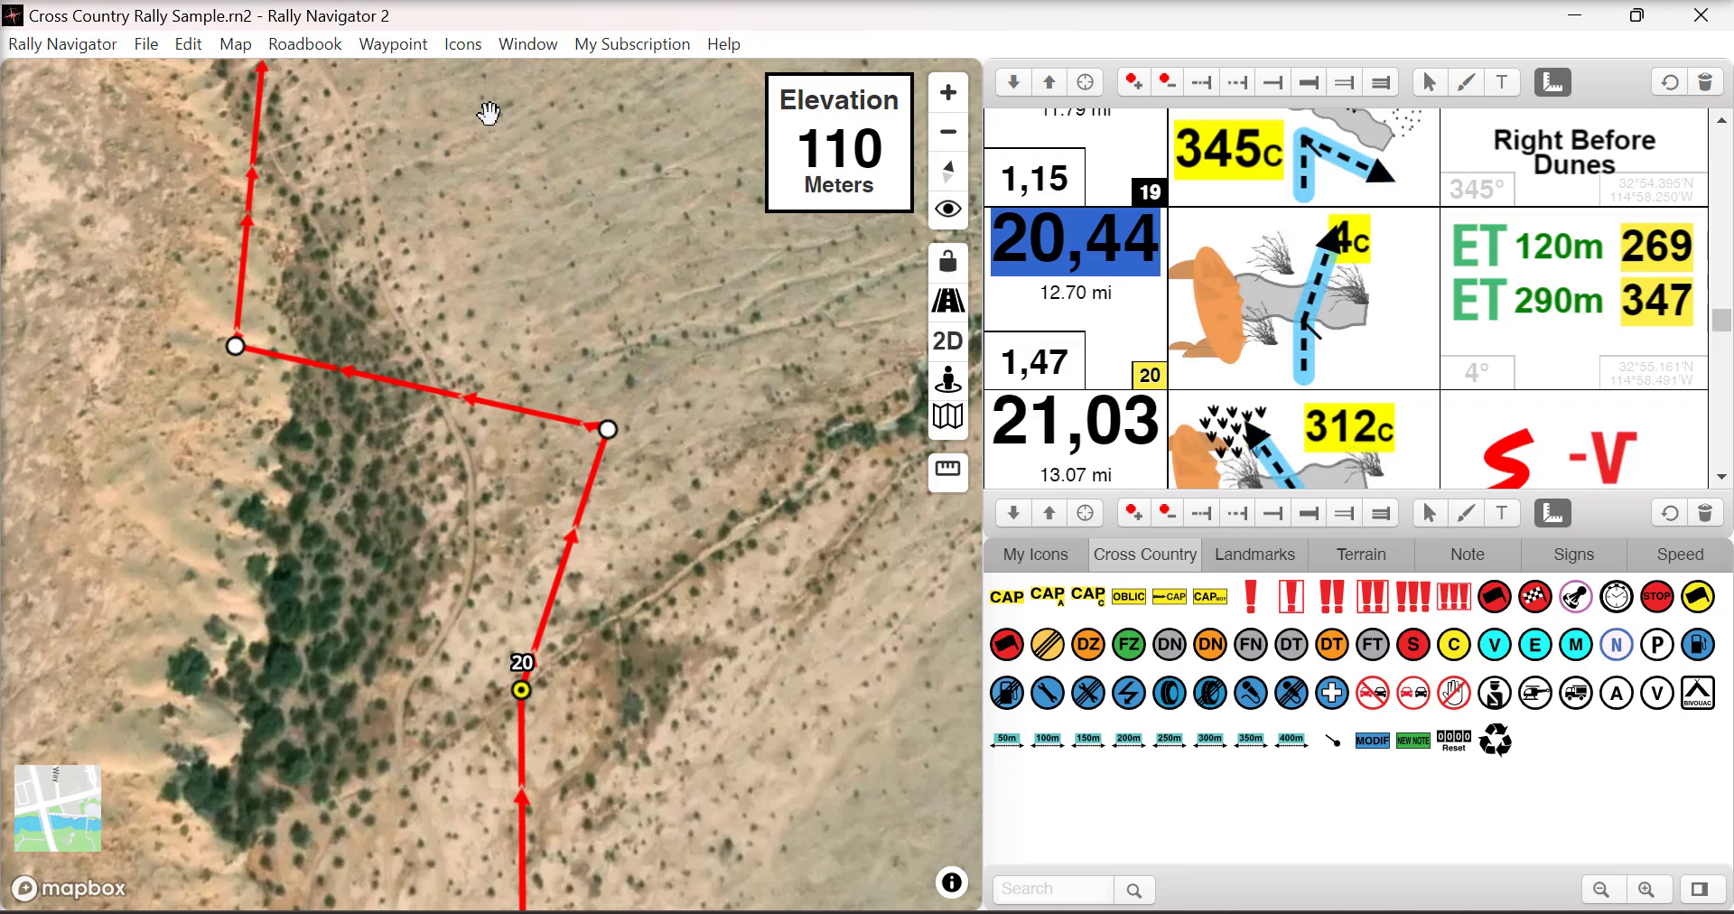
pyautogui.click(310, 45)
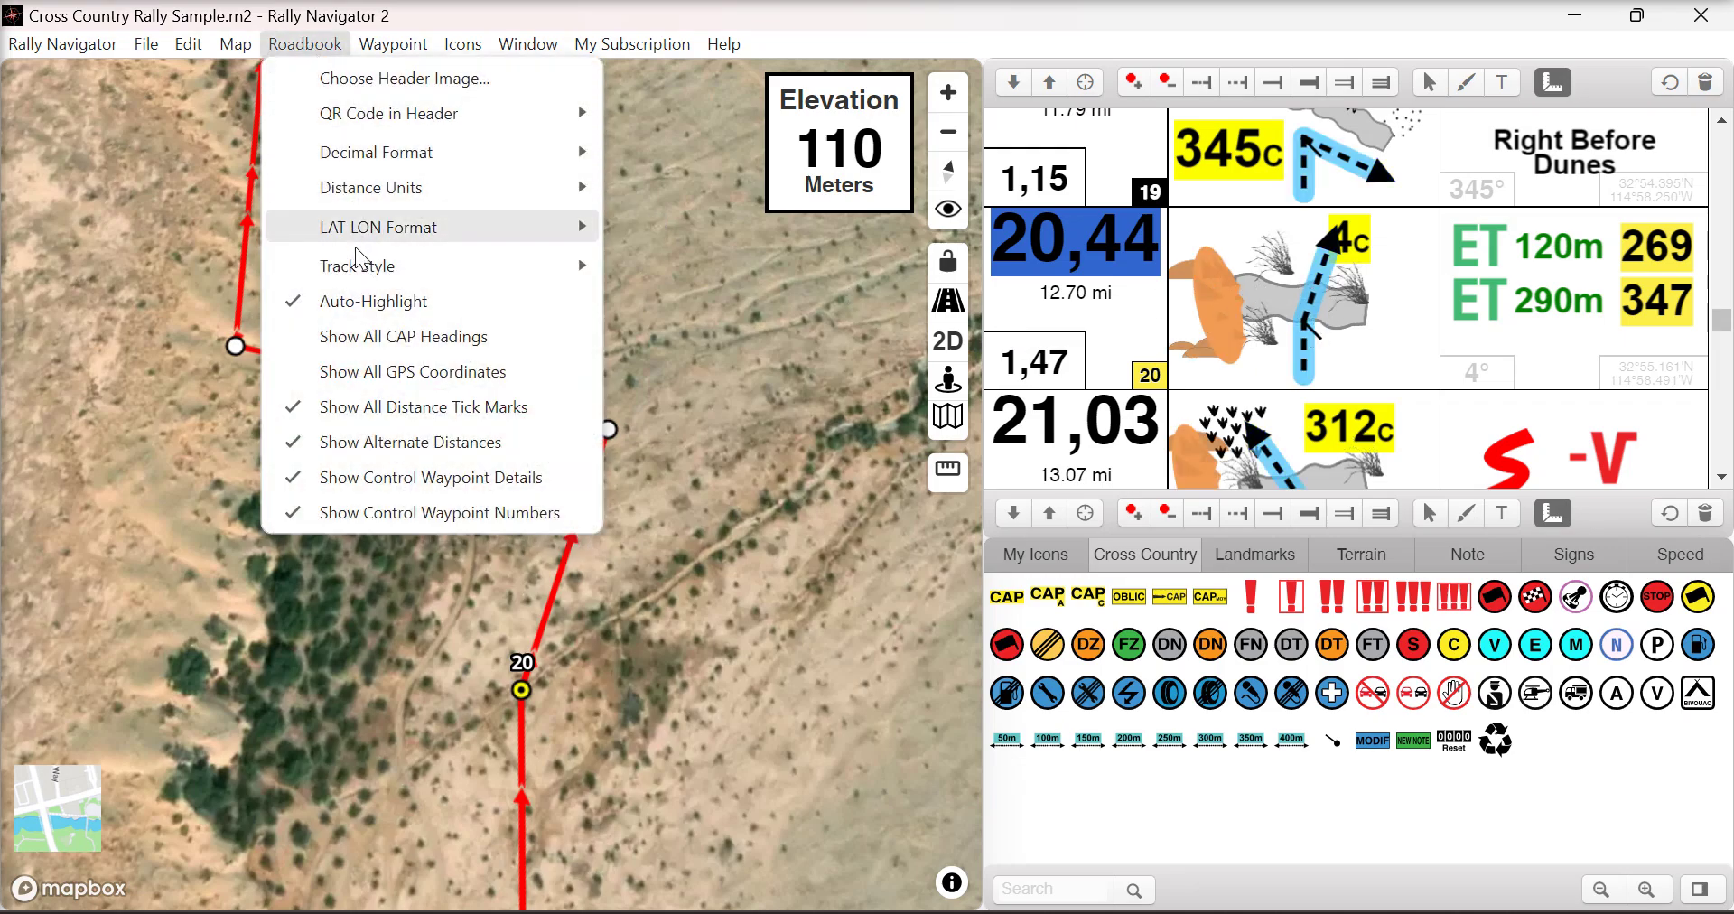
pyautogui.click(560, 304)
# Scroll the roadbook list down to the final boxes, 36 and 37.
pyautogui.scroll(-3, 1120, 325)
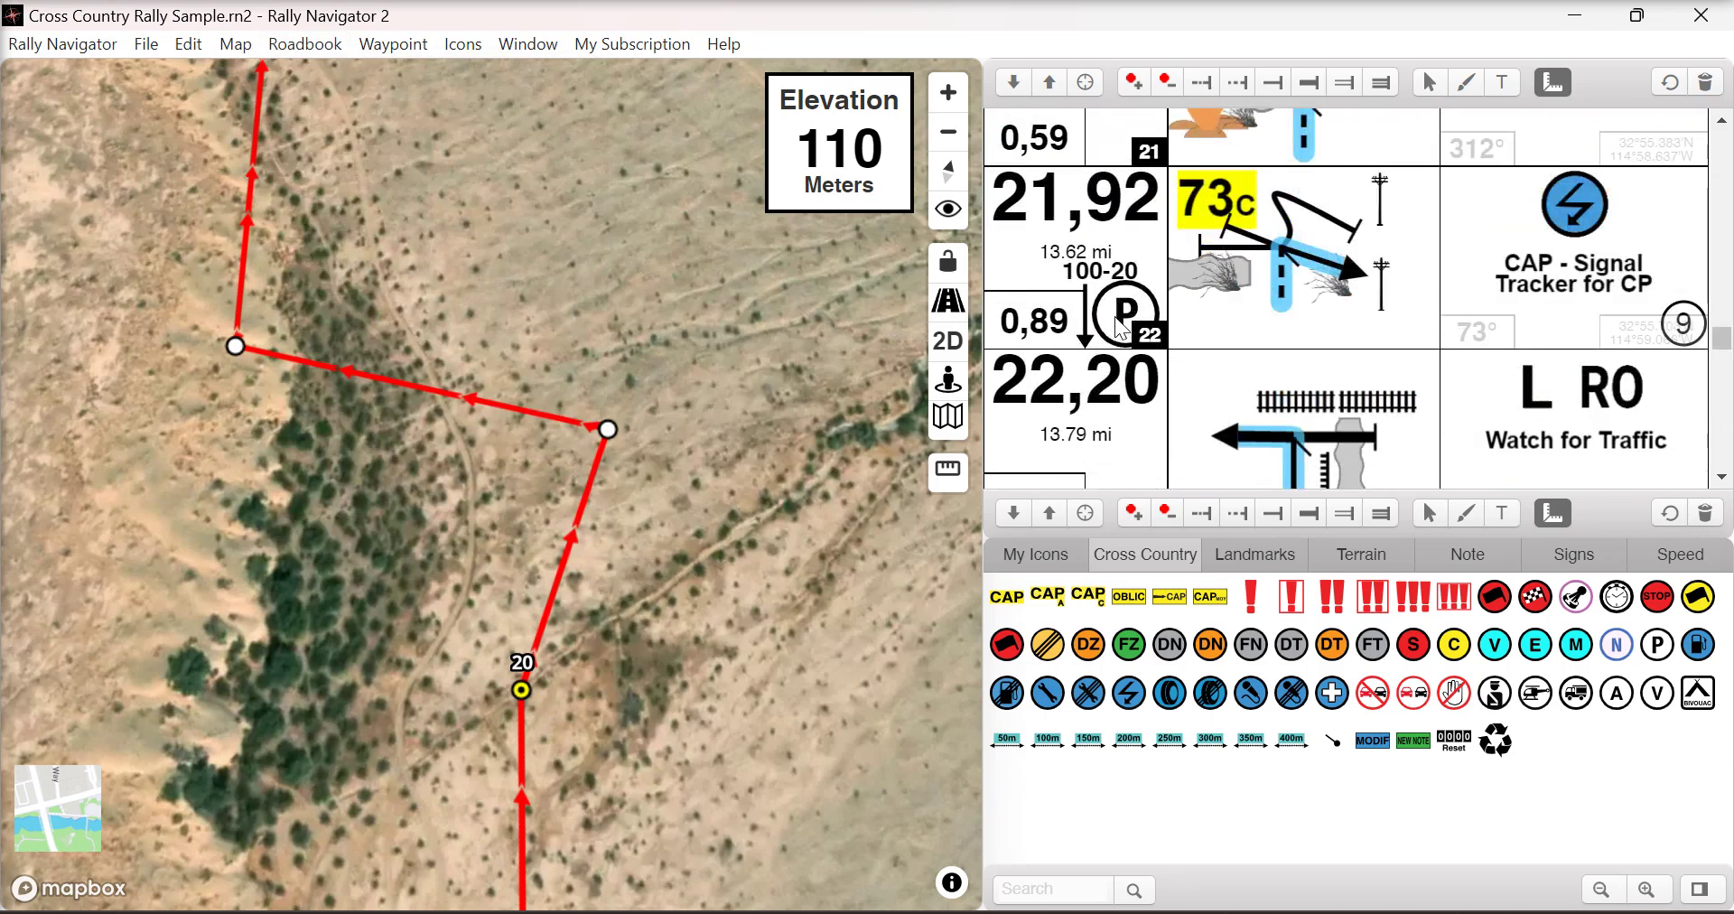
pyautogui.scroll(-8, 1120, 330)
pyautogui.scroll(4, 1120, 330)
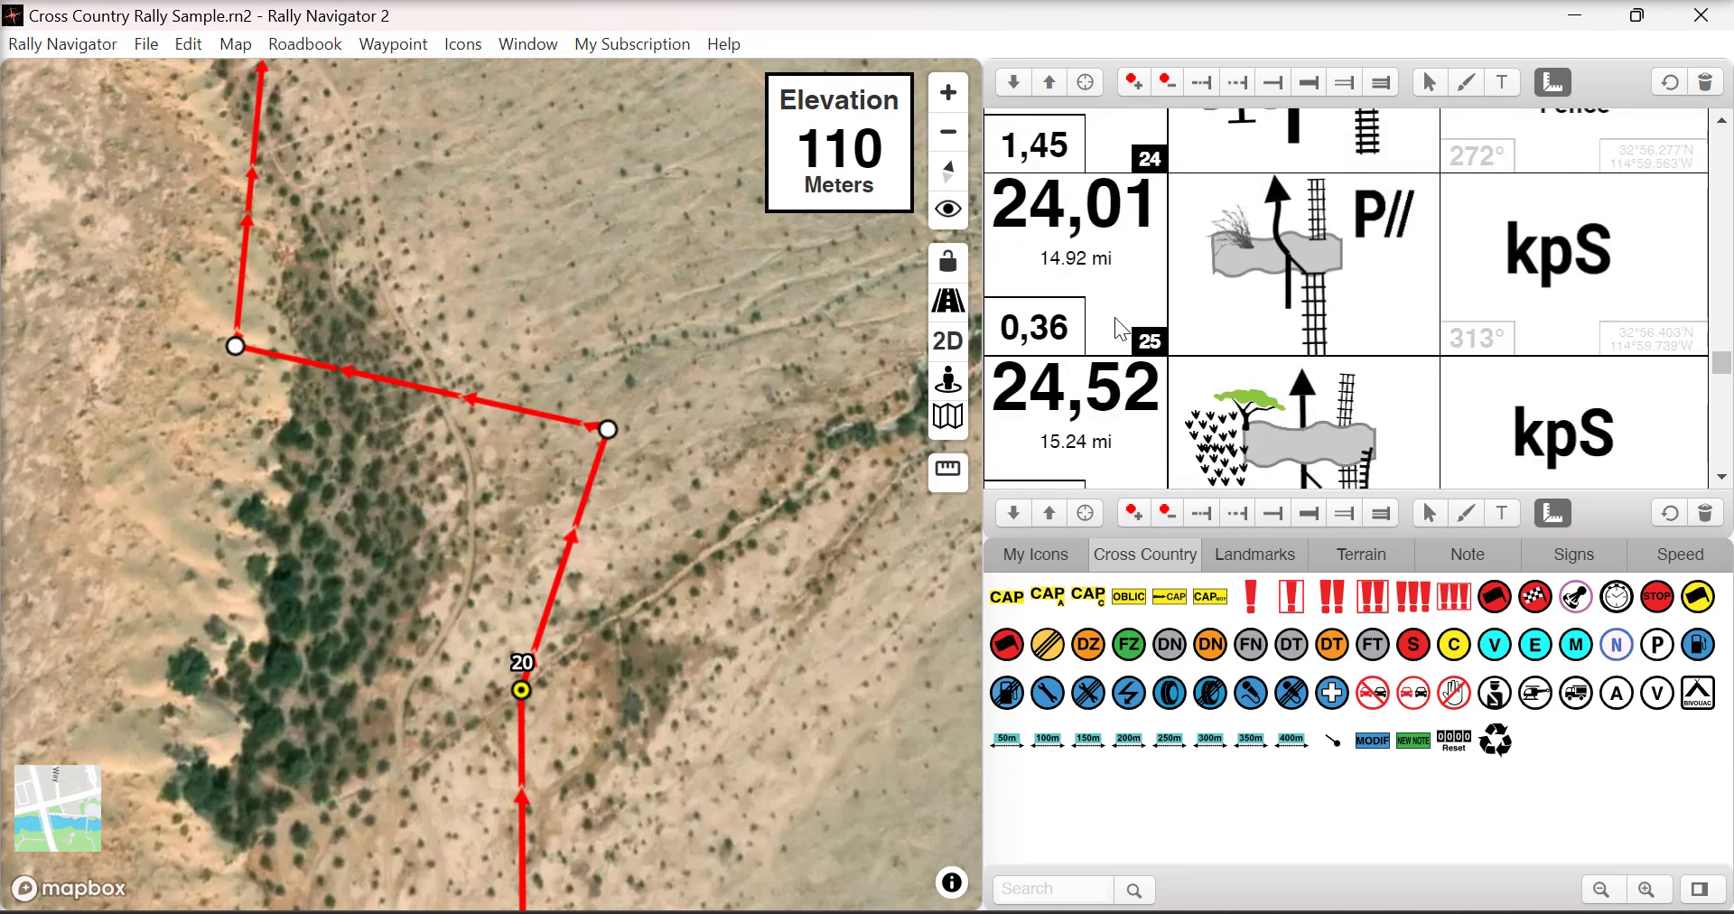
pyautogui.scroll(6, 1120, 330)
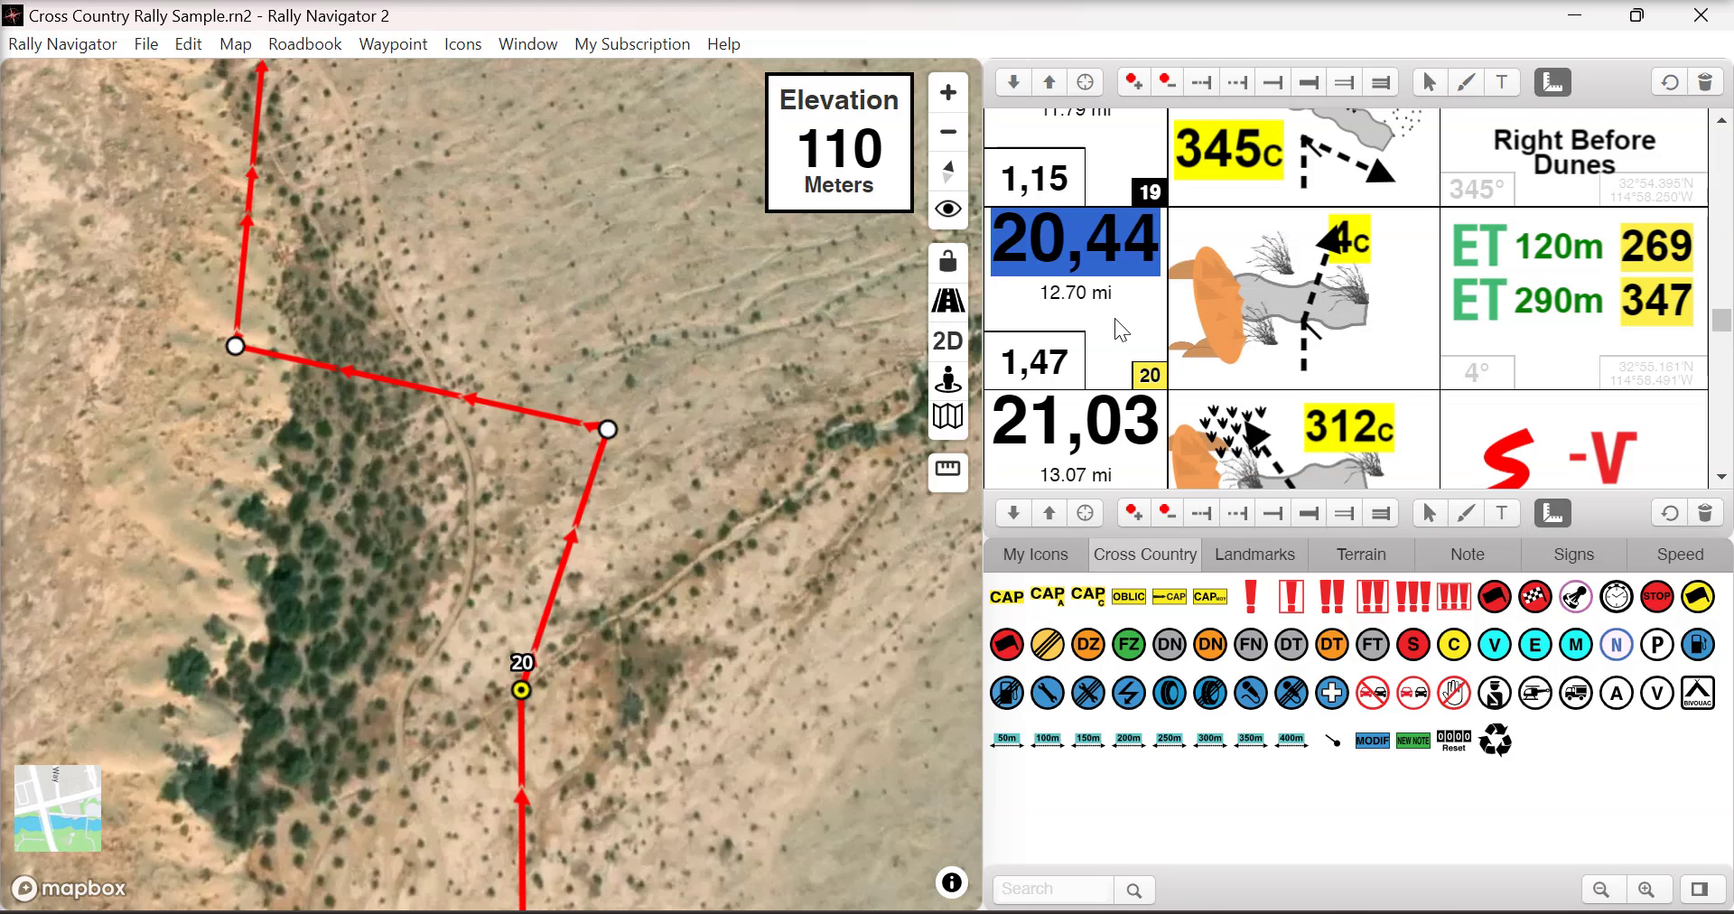
pyautogui.scroll(-6, 1314, 377)
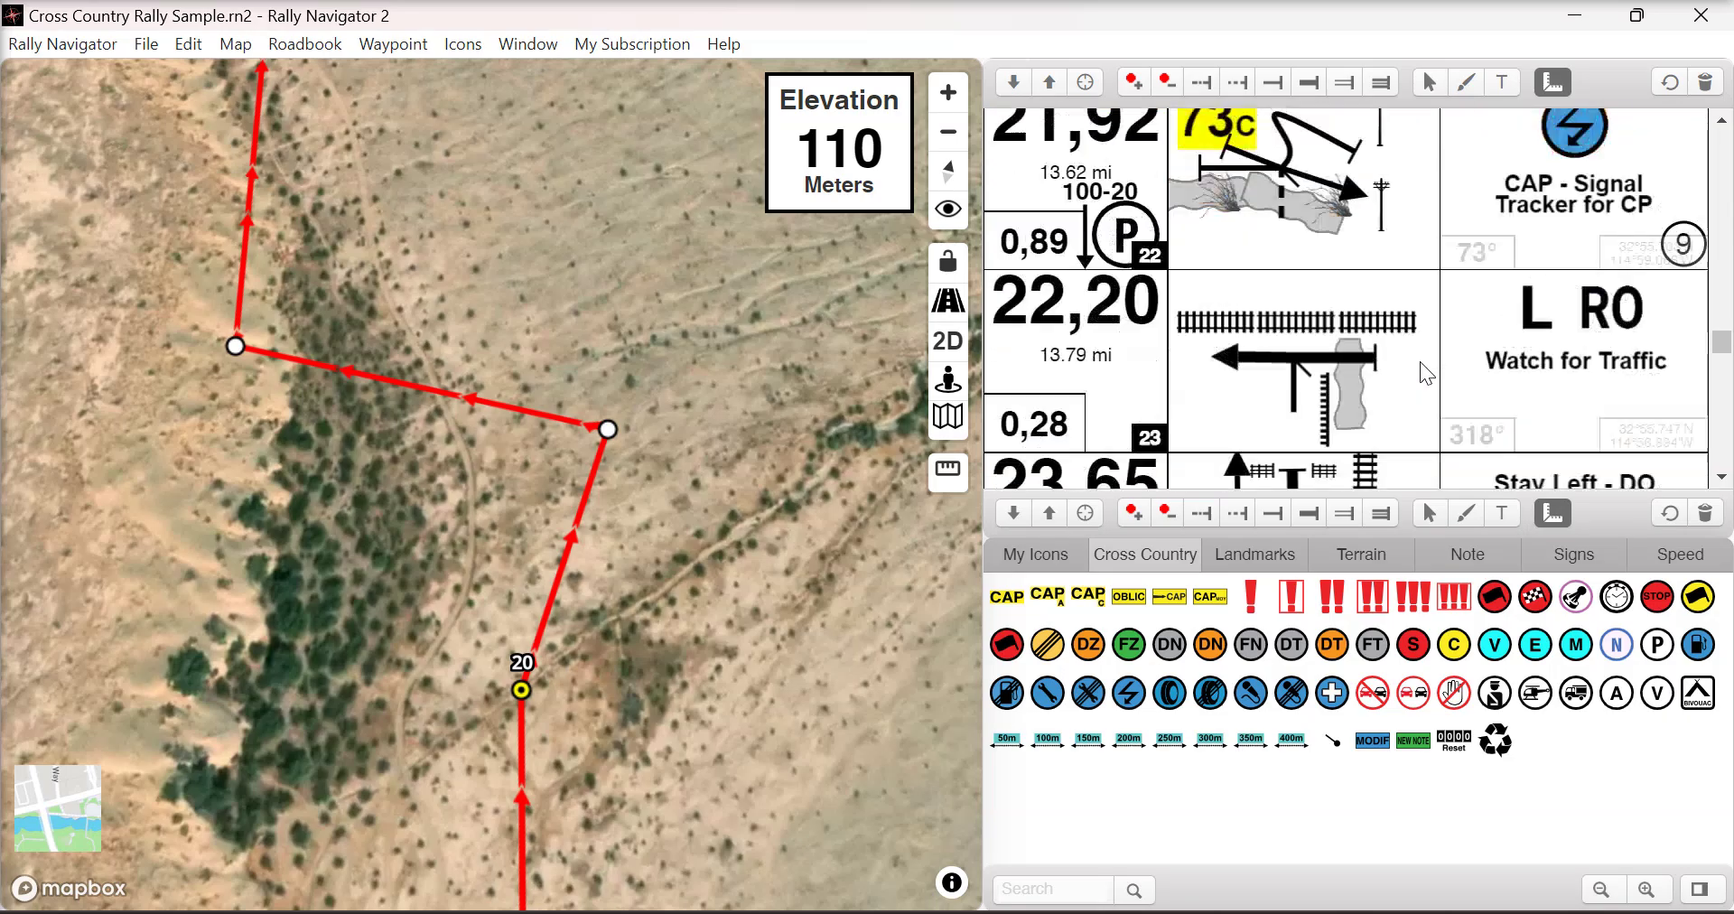
pyautogui.scroll(-10, 1546, 416)
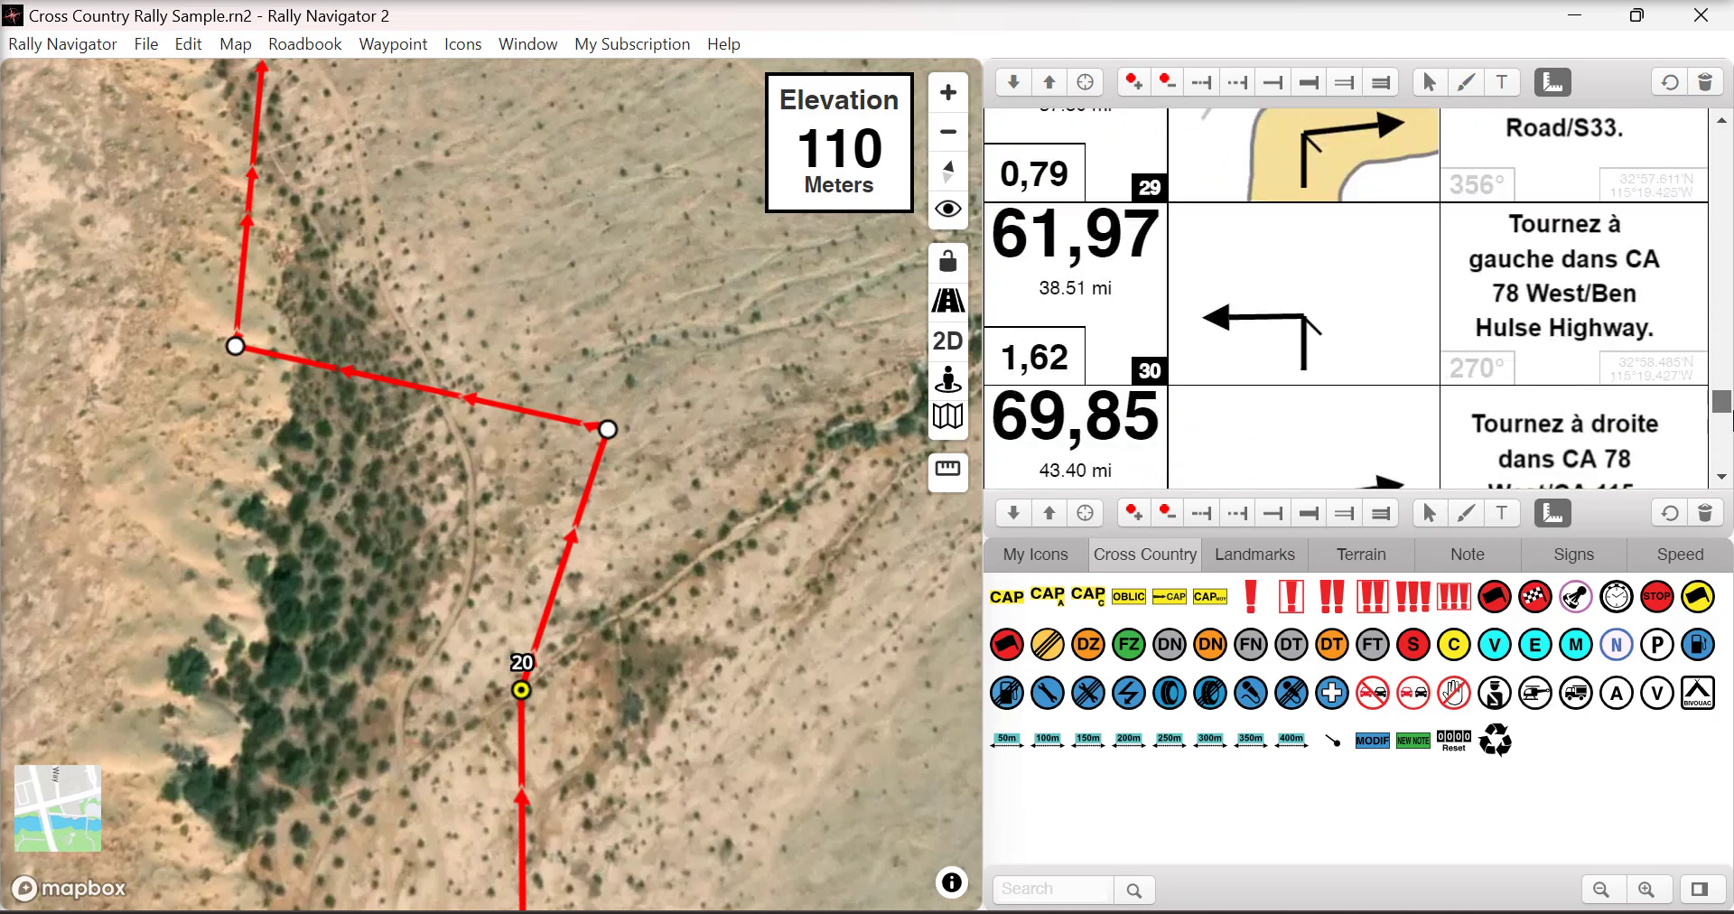
pyautogui.scroll(-5, 1346, 298)
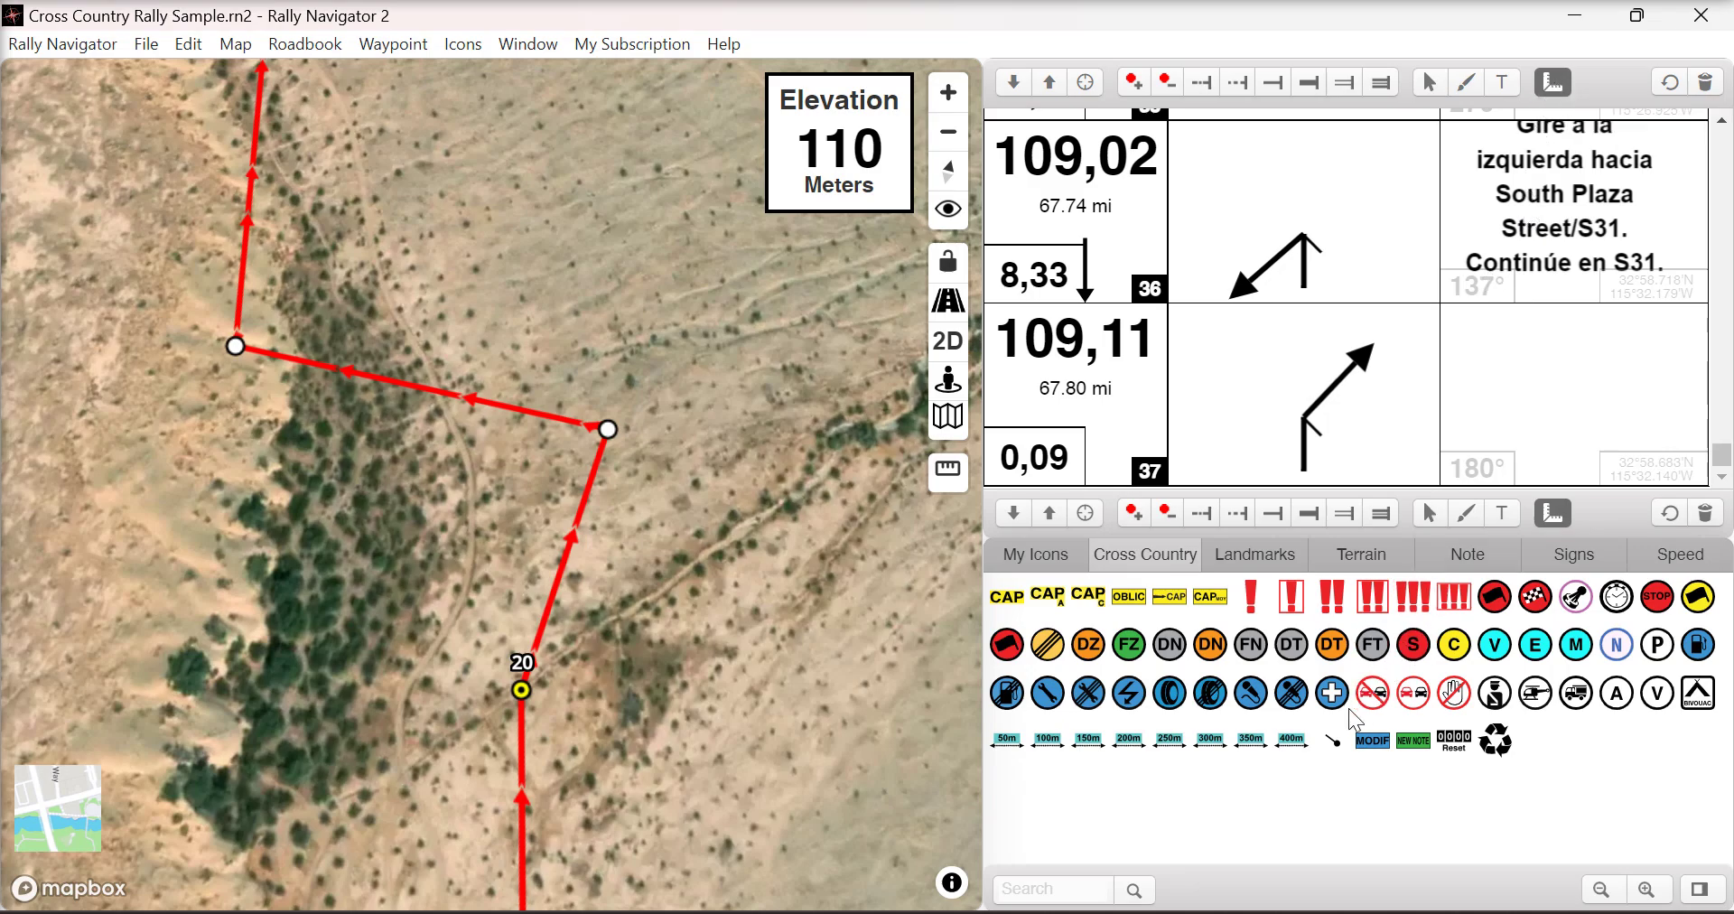
# Place two medical-cross icons and a tool icon from the Cross Country palette into box 37.
pyautogui.moveTo(1510, 408); pyautogui.dragTo(1503, 404)
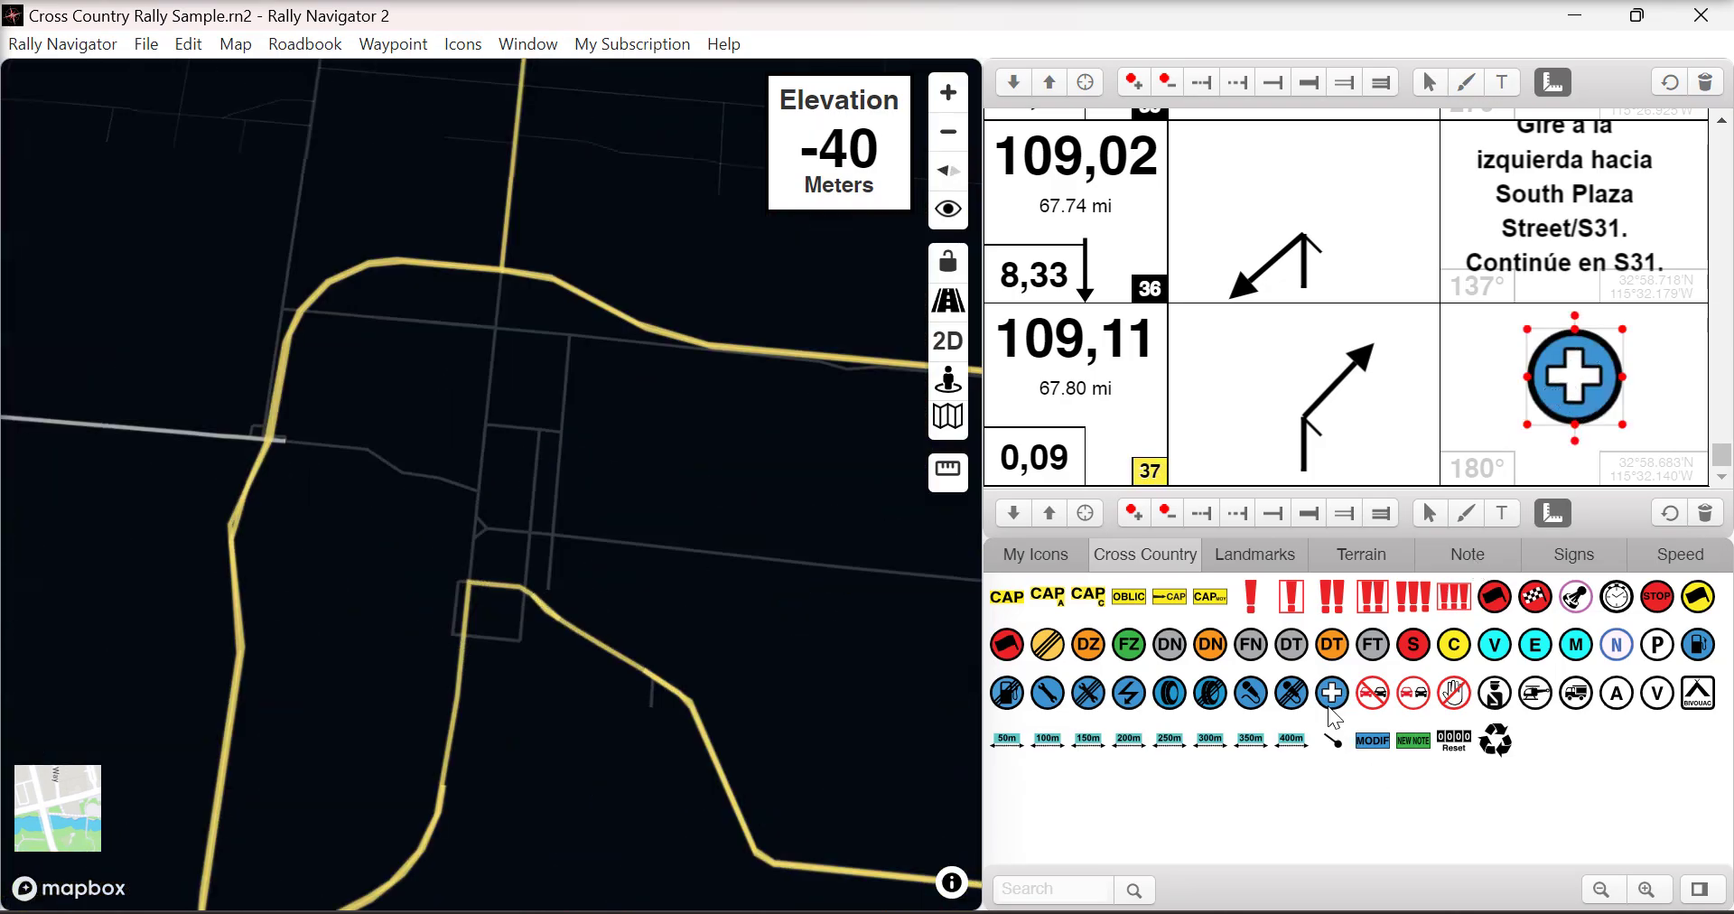
pyautogui.moveTo(1332, 694); pyautogui.dragTo(1637, 402)
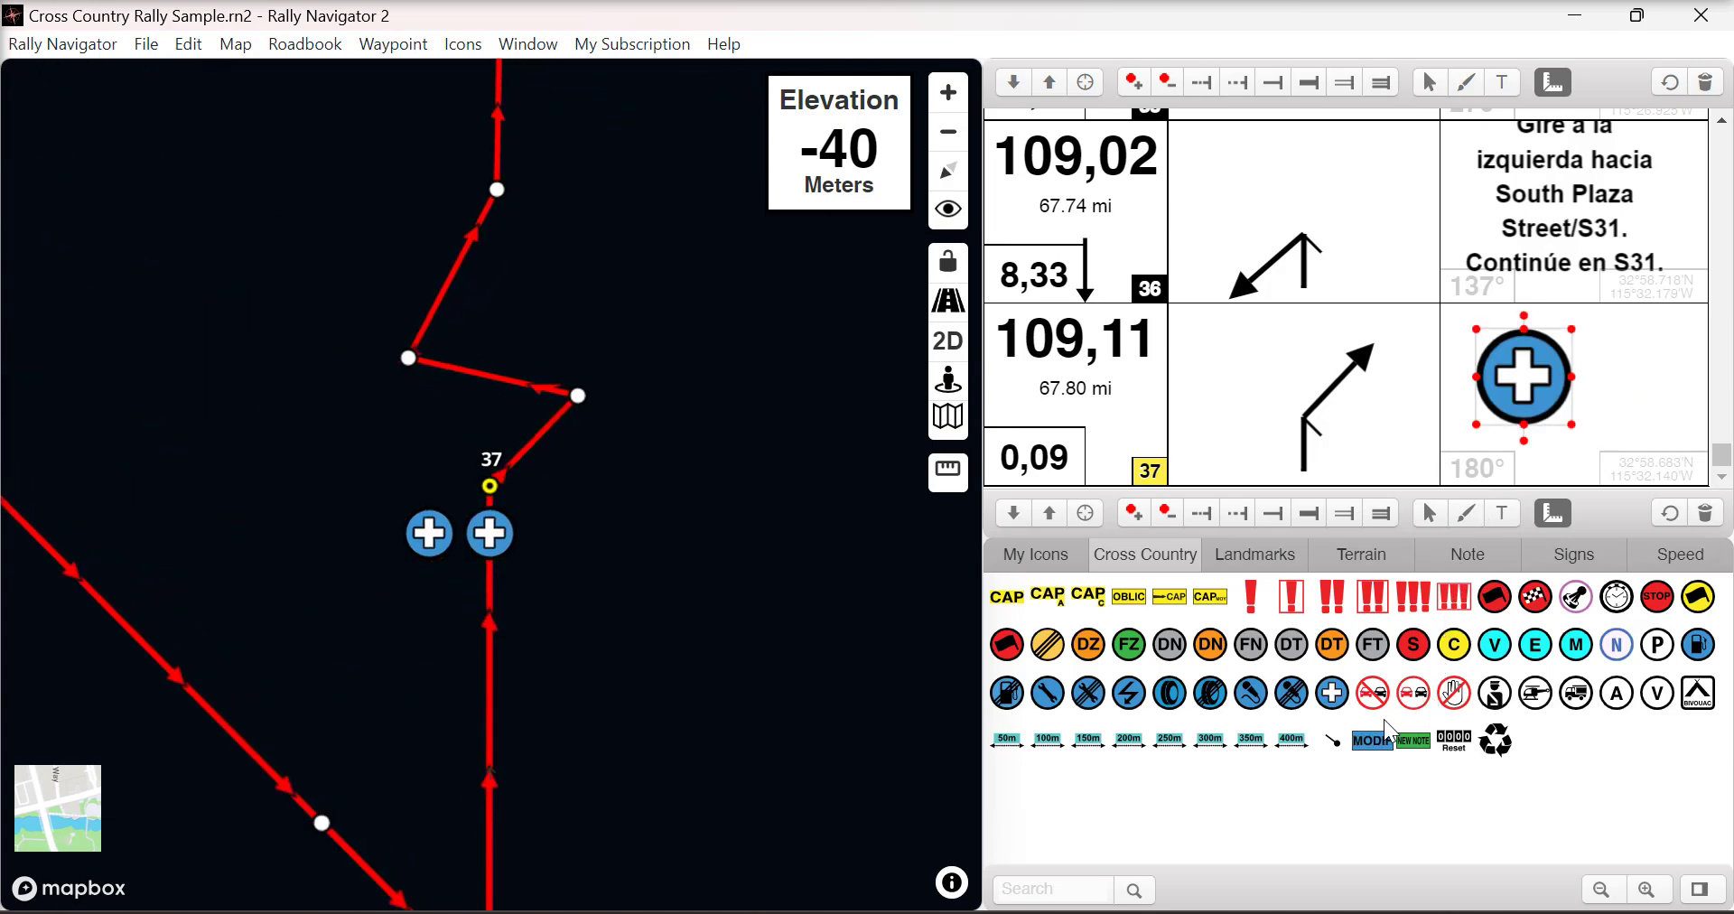
pyautogui.click(233, 45)
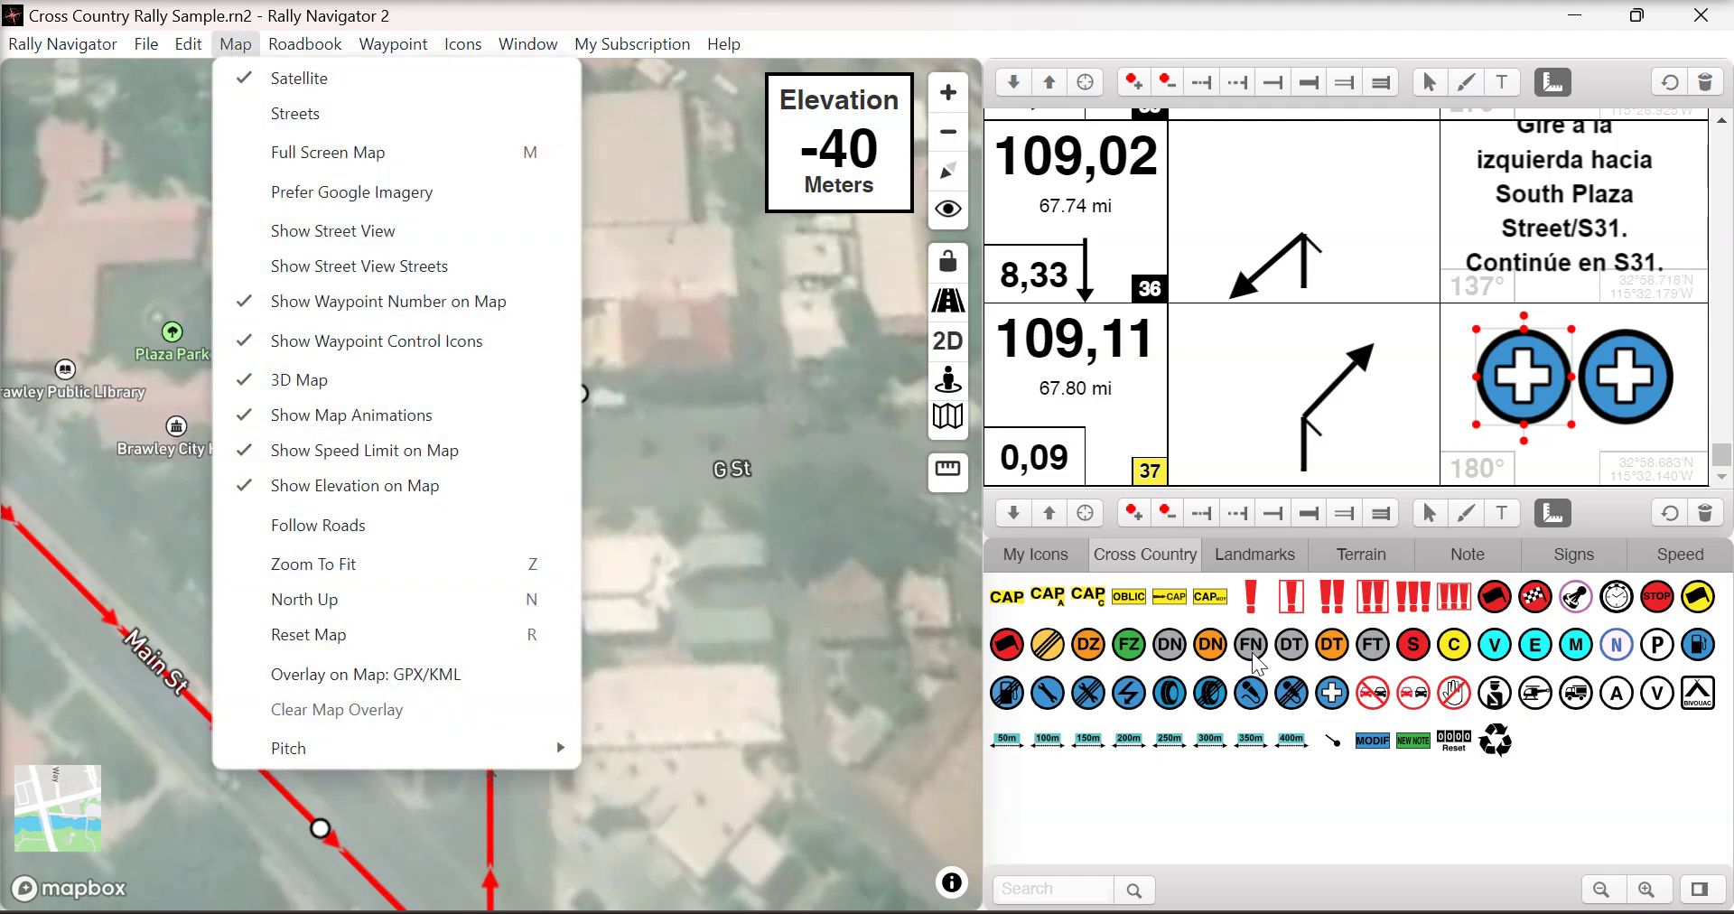
pyautogui.click(1257, 711)
pyautogui.moveTo(1257, 711); pyautogui.dragTo(1676, 389)
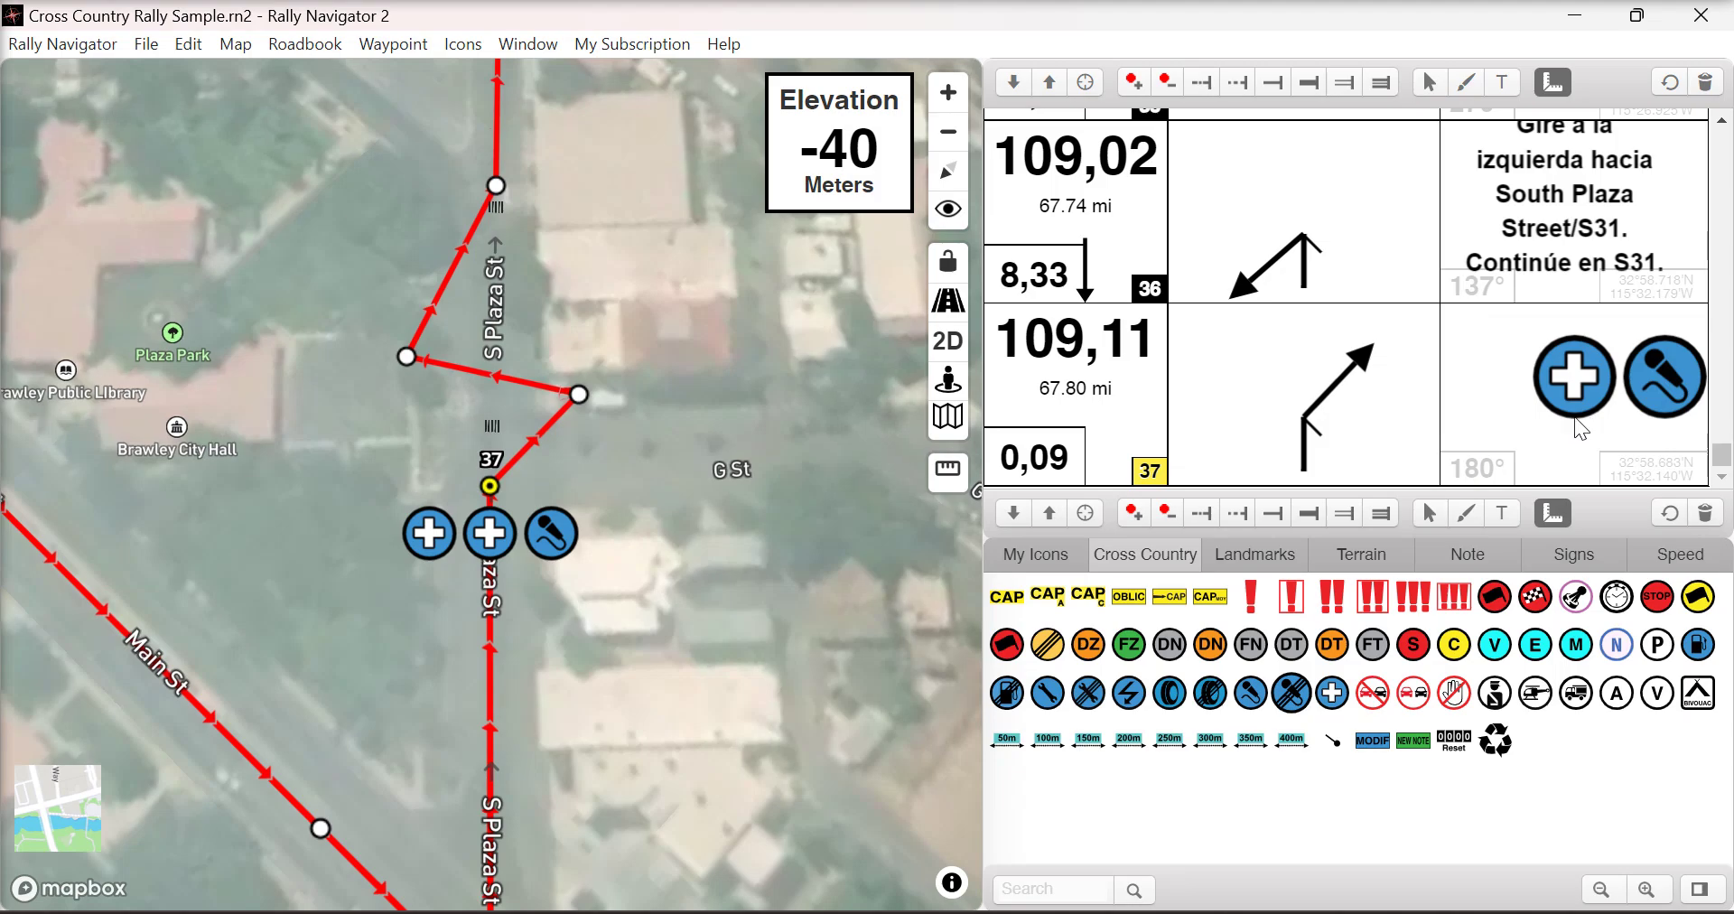
# Insert a text note reading 'Hello Large Text Box' under the four icons in box 37.
pyautogui.rightClick(1554, 425)
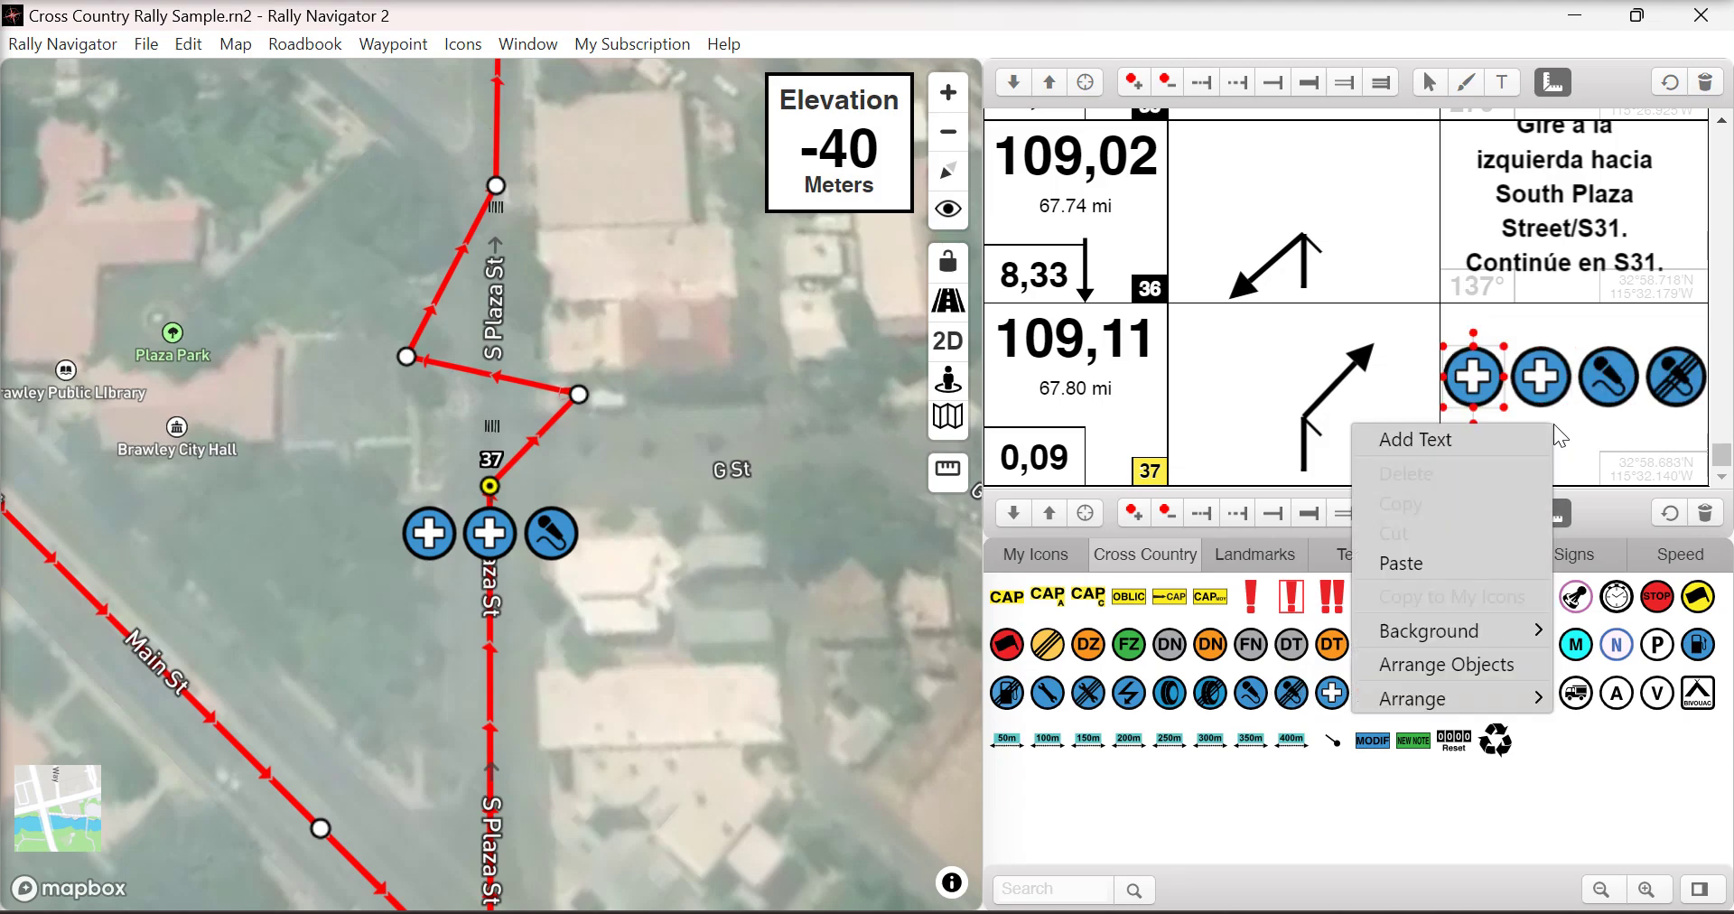
pyautogui.click(1507, 443)
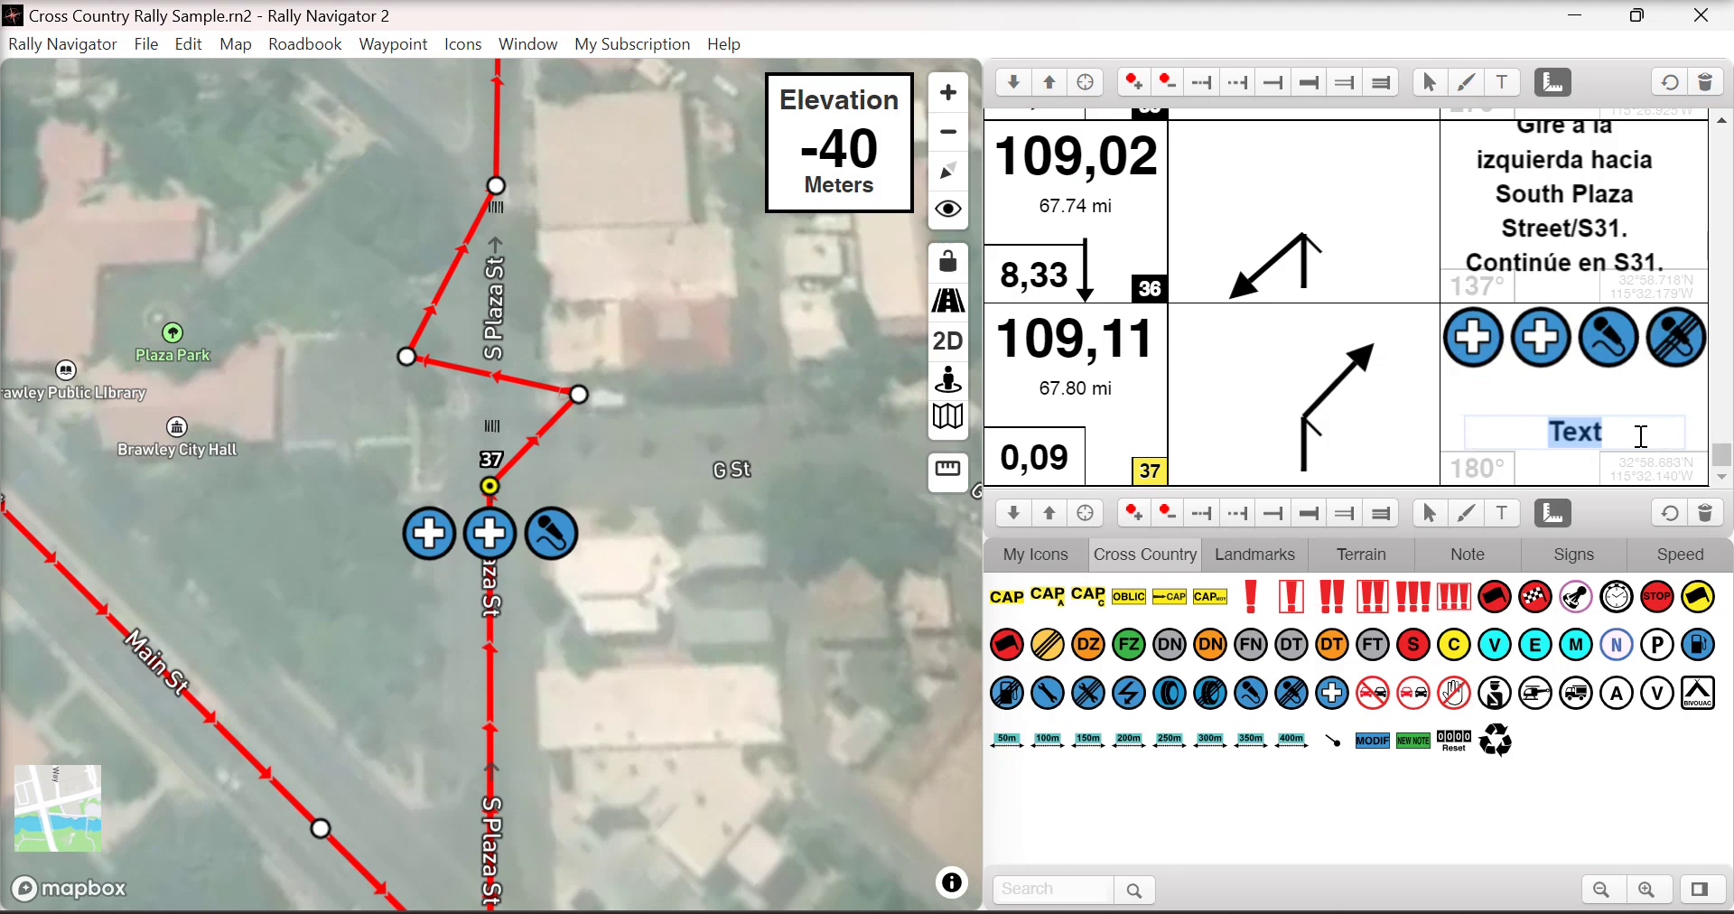
pyautogui.write('Hello Larg')
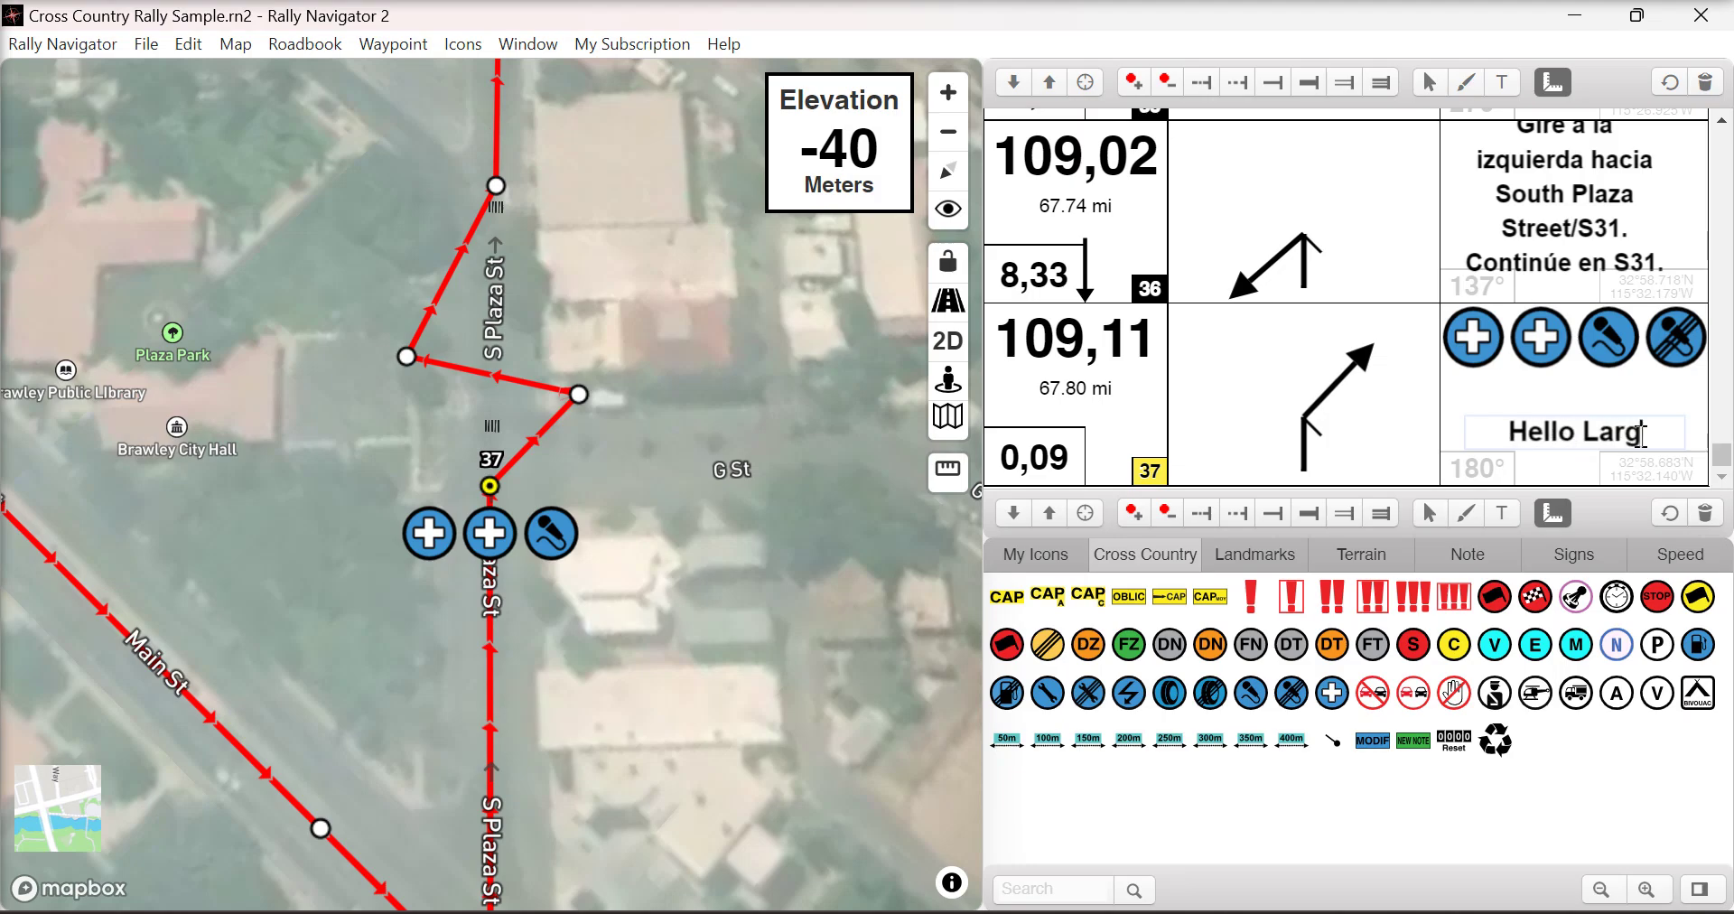
pyautogui.write('e Text Box')
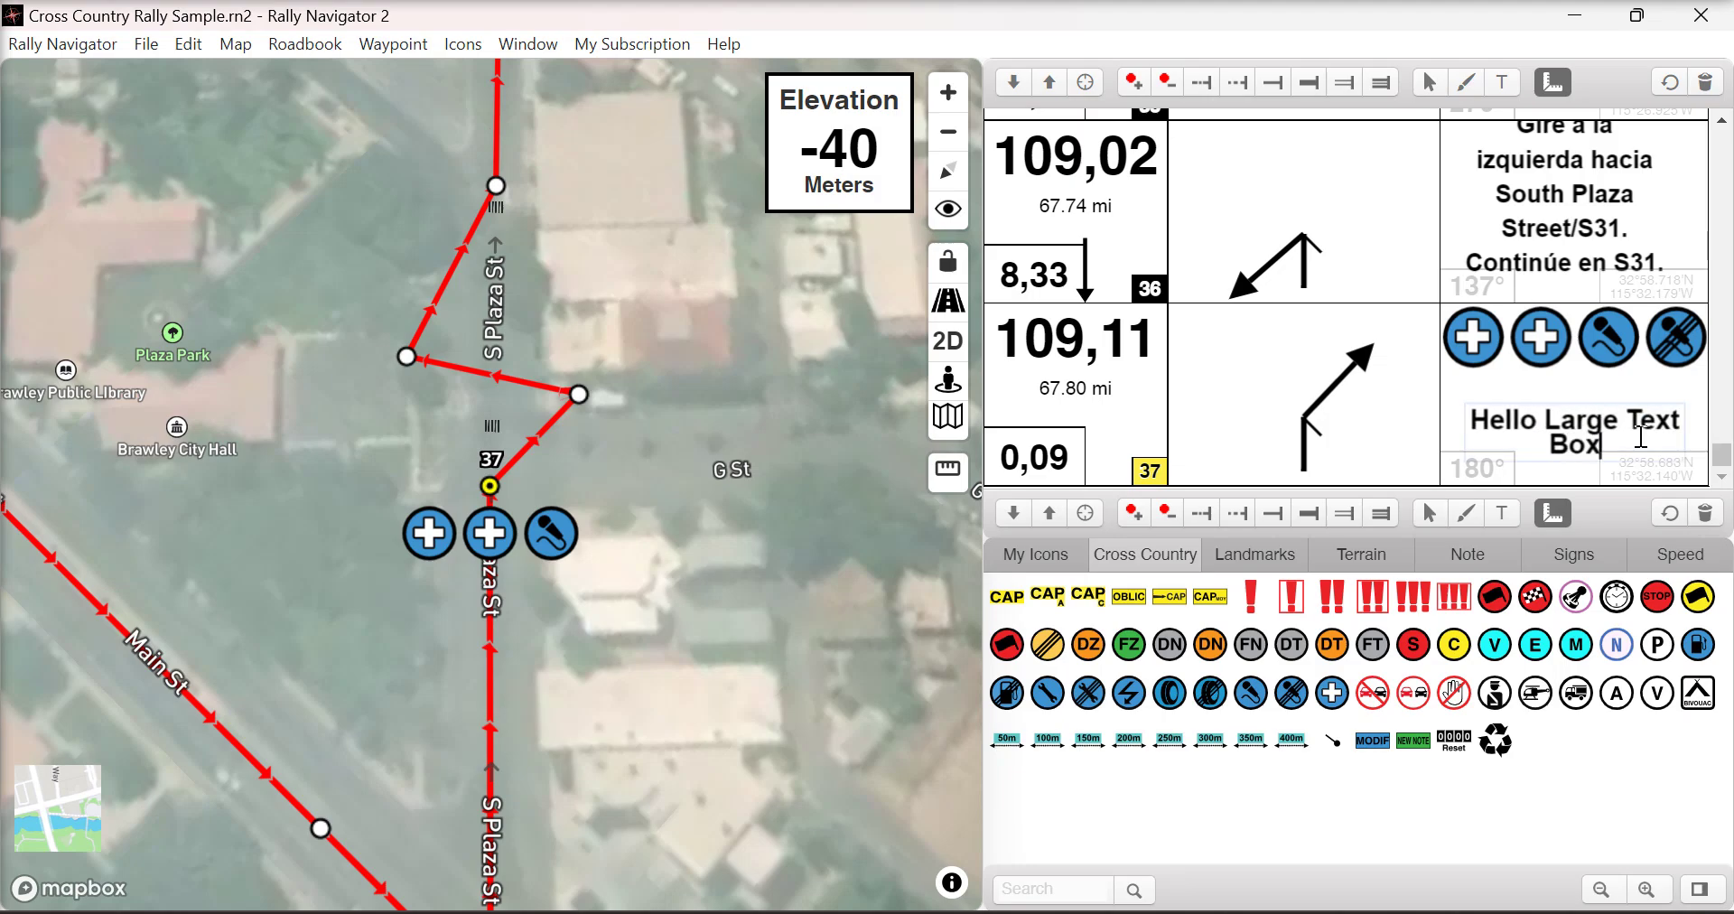
pyautogui.click(1579, 377)
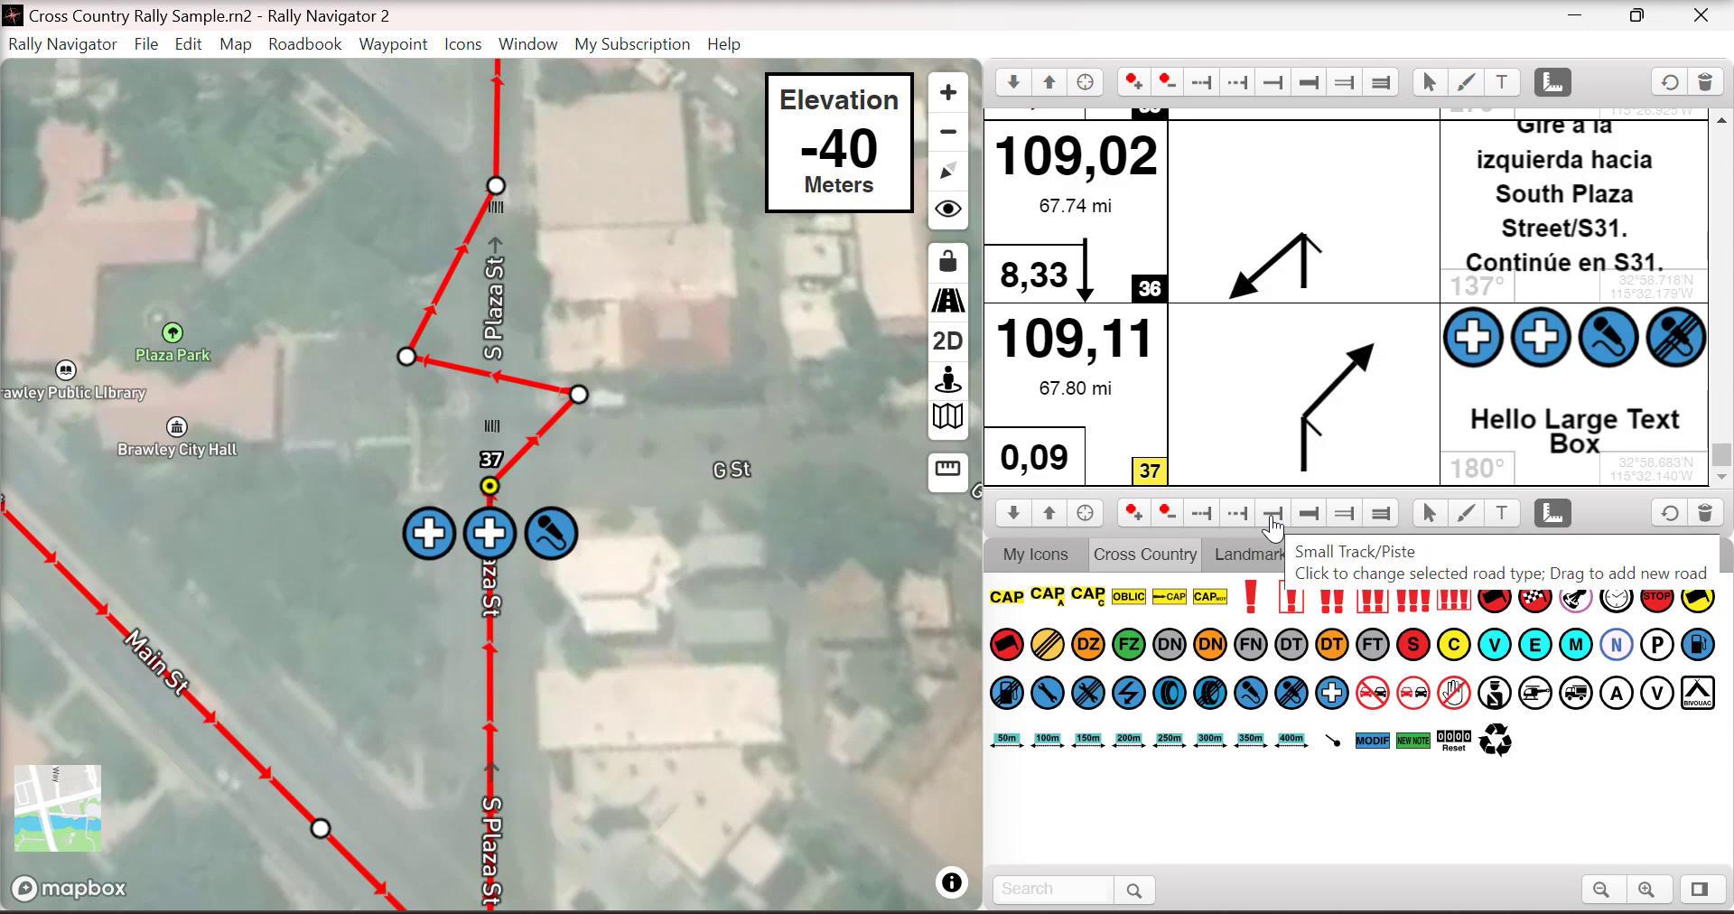
# Draw a curved Small Track/Piste branch in box 37's tulip and add a crossed-out tool icon.
pyautogui.moveTo(1274, 520); pyautogui.dragTo(1275, 347)
pyautogui.click(1293, 382)
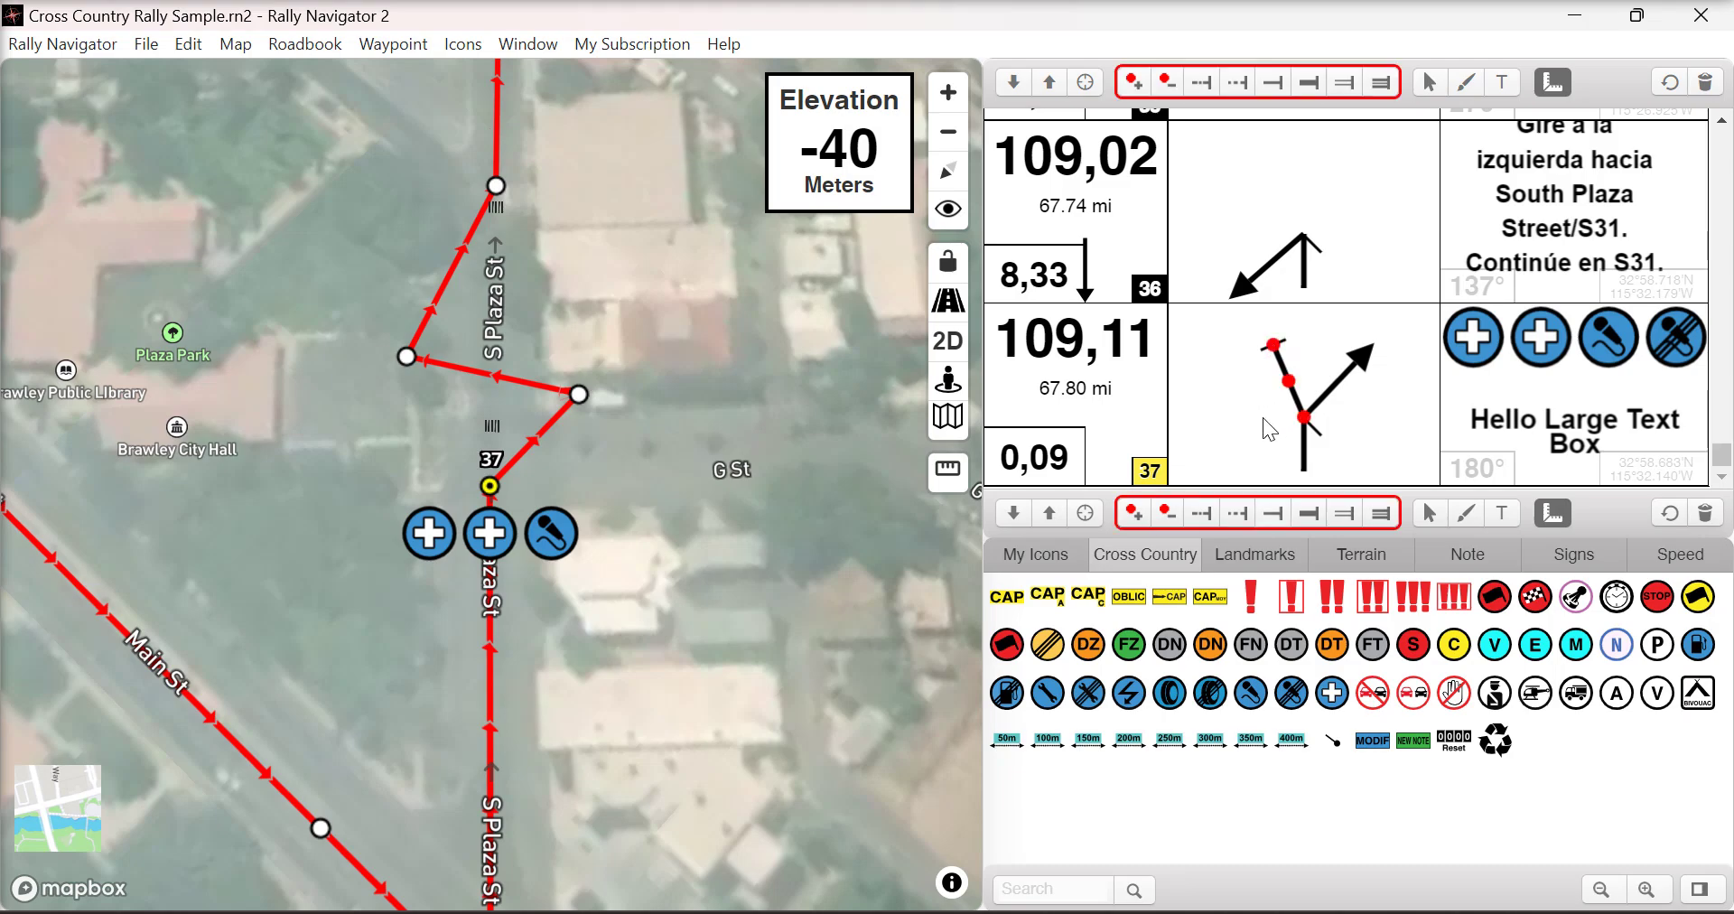
pyautogui.moveTo(1289, 382); pyautogui.dragTo(1265, 395)
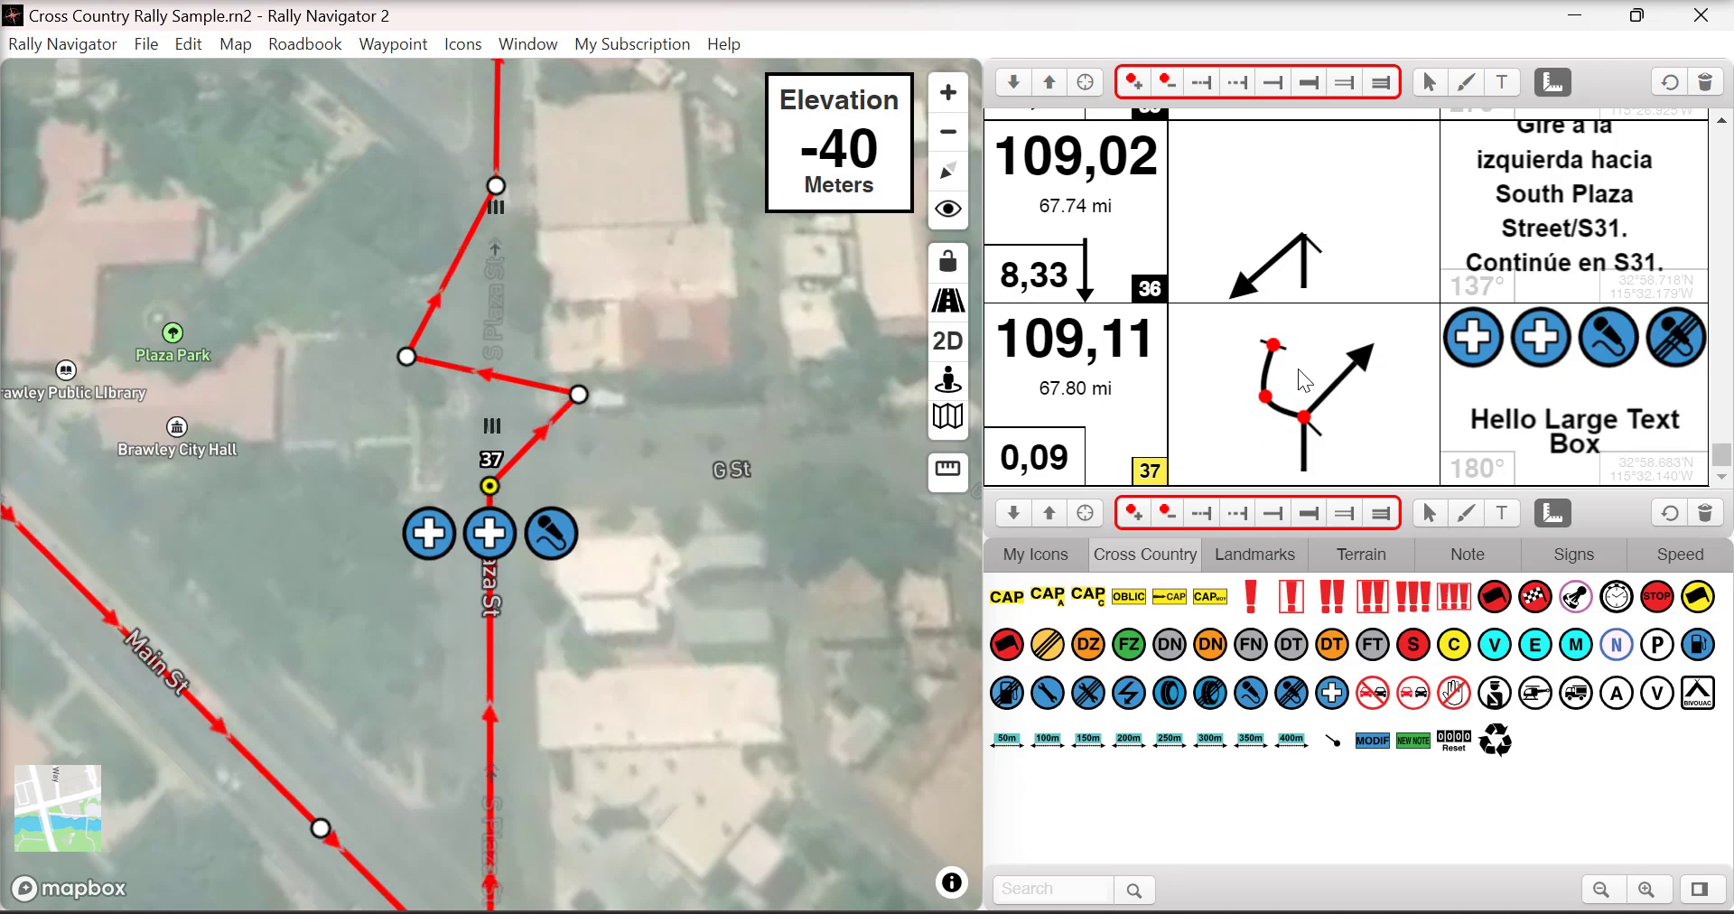
pyautogui.moveTo(1292, 693); pyautogui.dragTo(1246, 390)
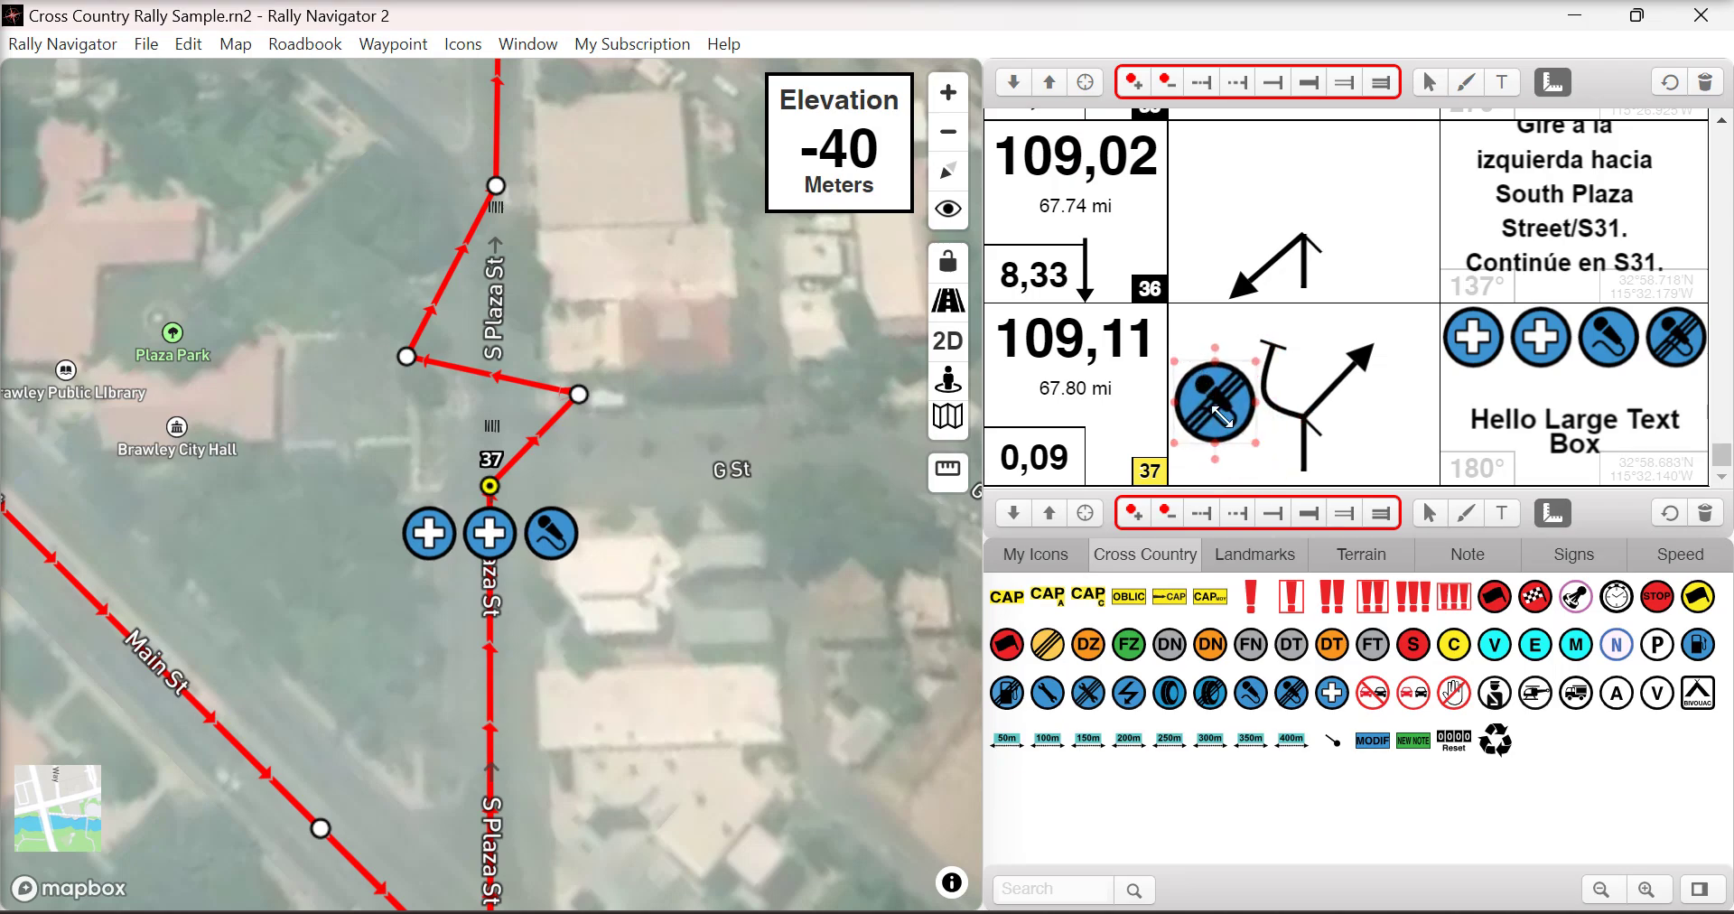